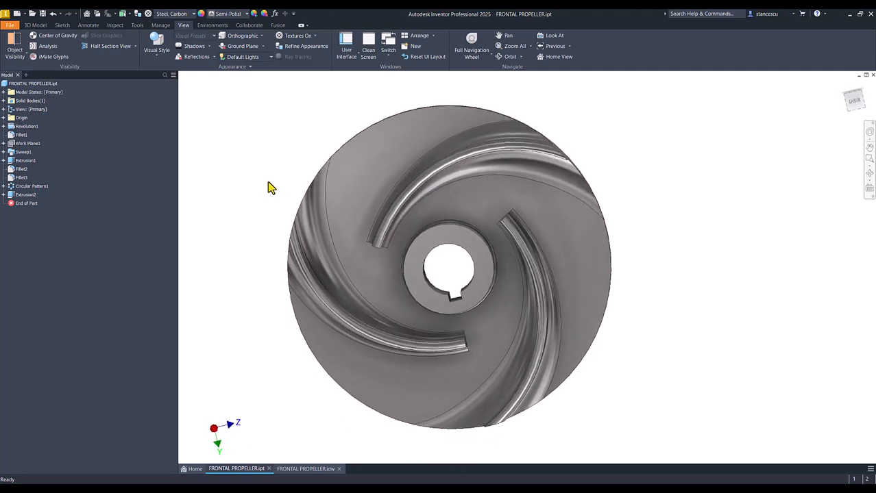
- Review the finished FRONTAL PROPELLER part in its home view and examine the dimensions on its drawing
click(311, 110)
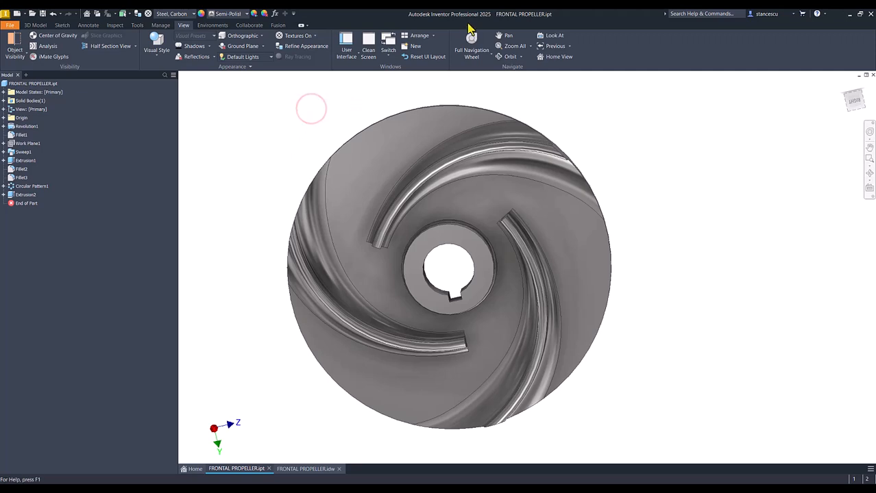
key(F6)
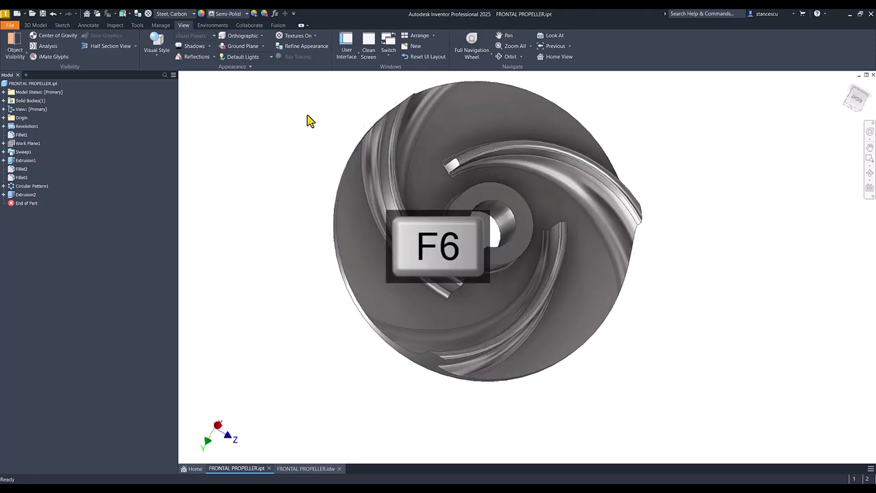
click(306, 469)
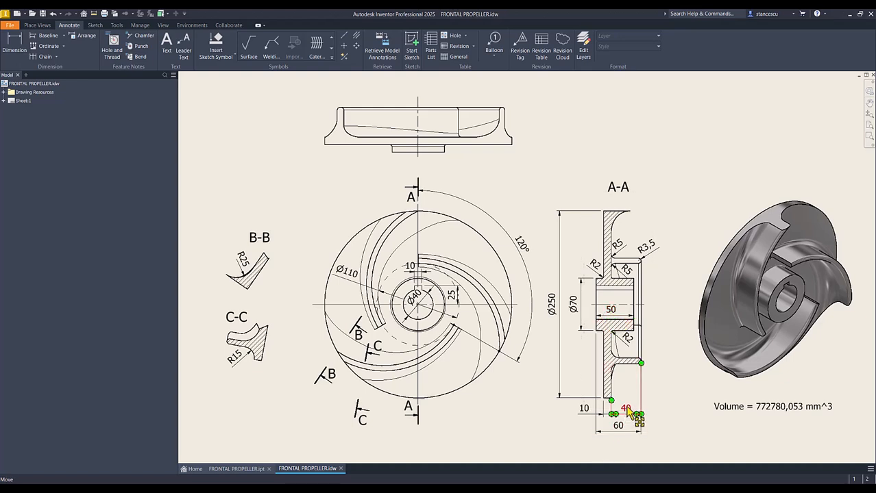
click(587, 413)
click(561, 438)
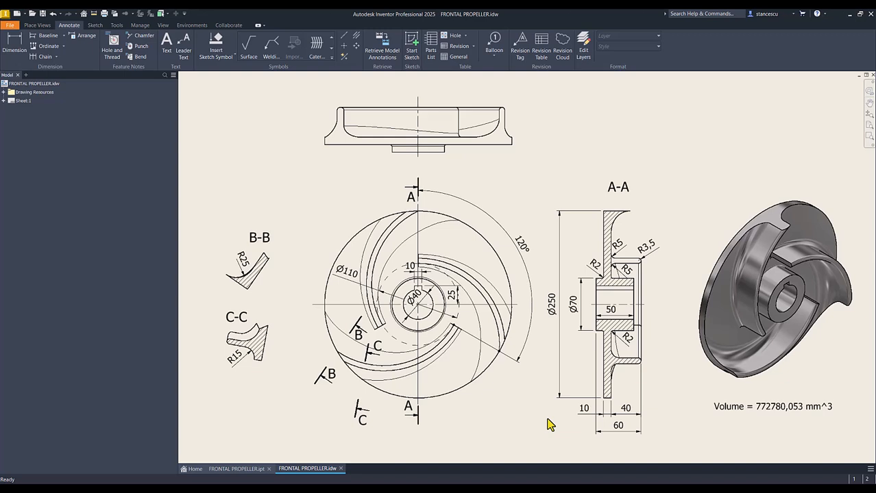
- Create a new metric part from the Standard (mm).ipt template and start a 2D sketch on the front (XY) plane
click(16, 14)
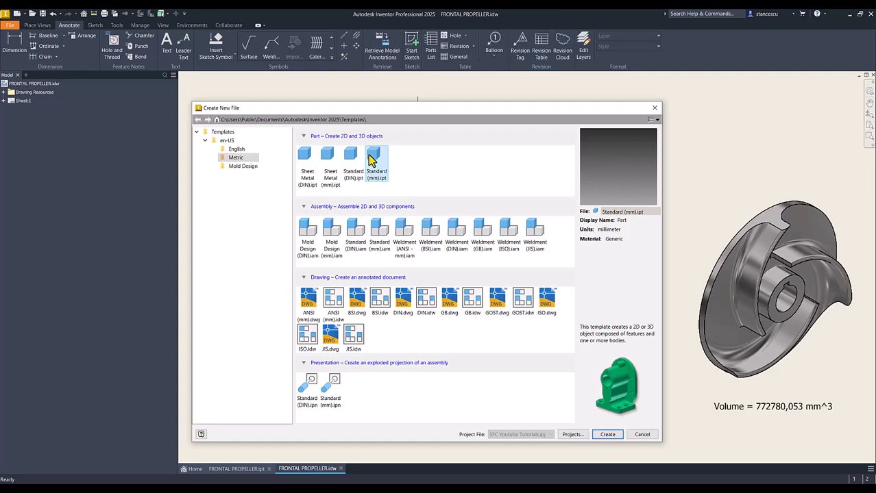
double_click(371, 159)
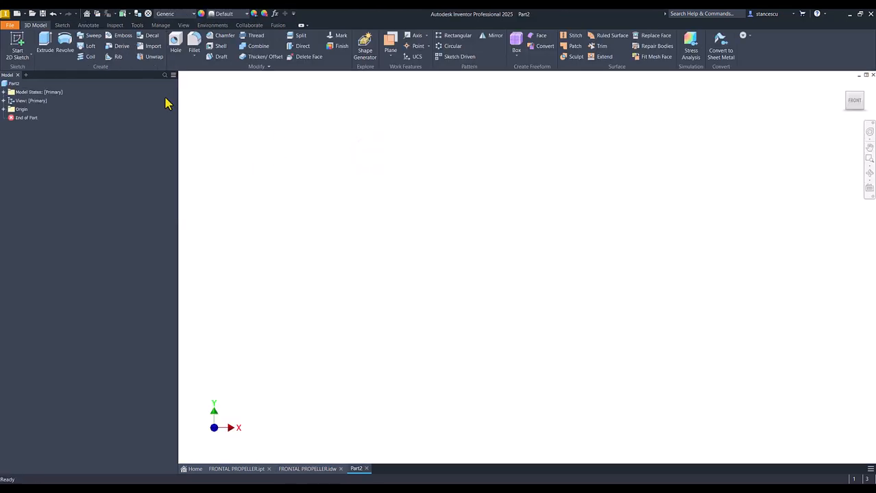
click(17, 48)
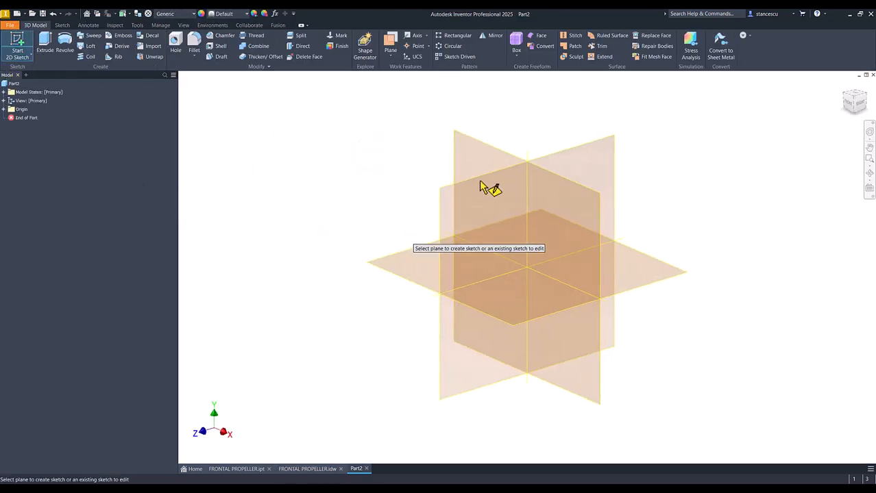
click(507, 154)
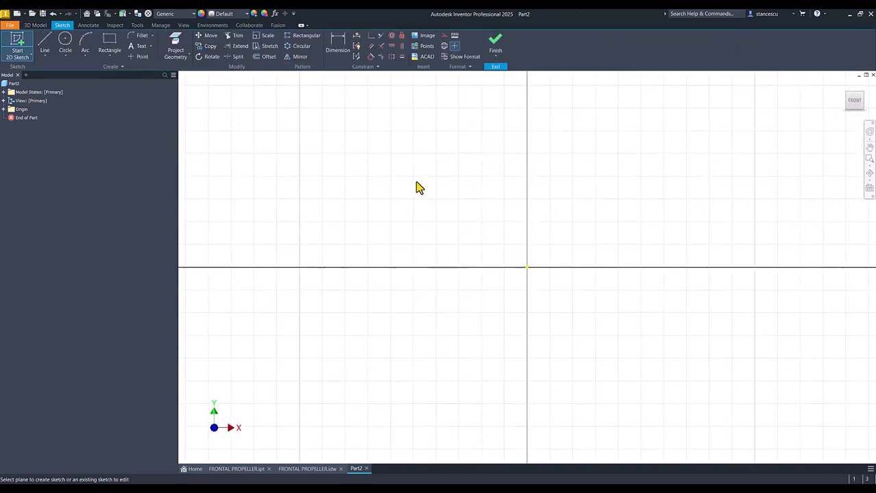
- Sketch a closed stepped hub-and-disc line profile from the origin, about 5 mm wide and 14 mm tall, and raise its hub shoulder slightly
click(46, 44)
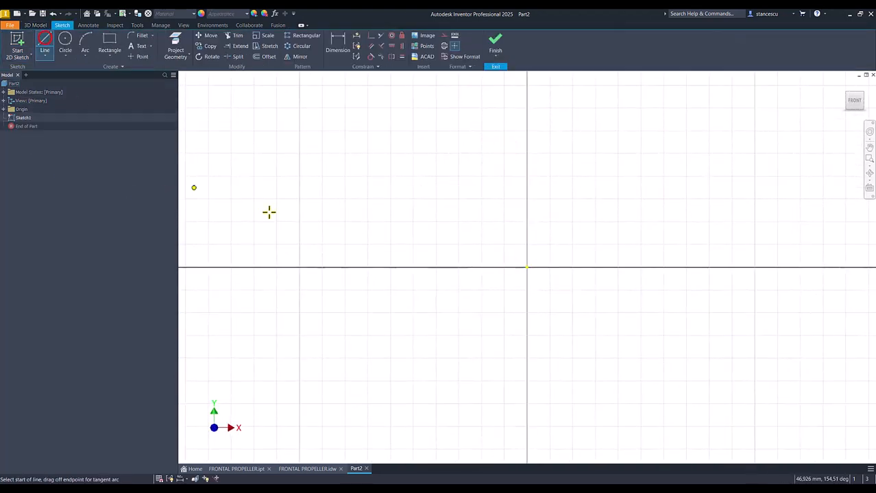
click(526, 267)
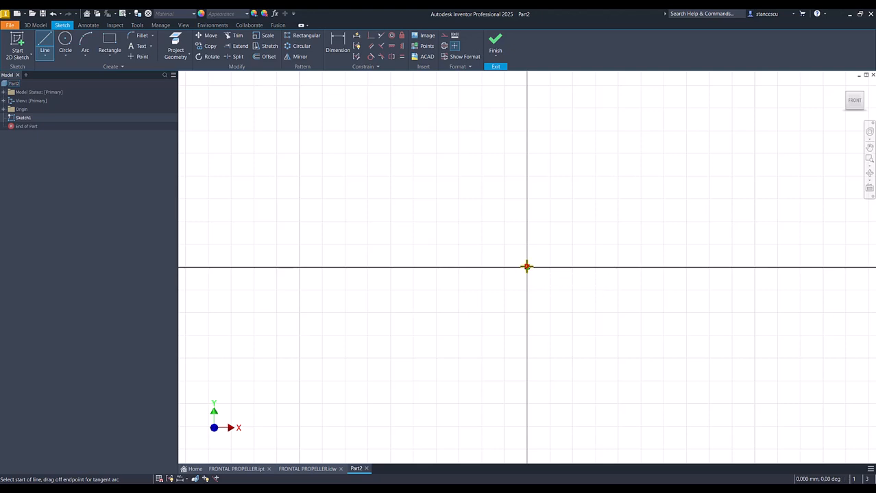
click(526, 191)
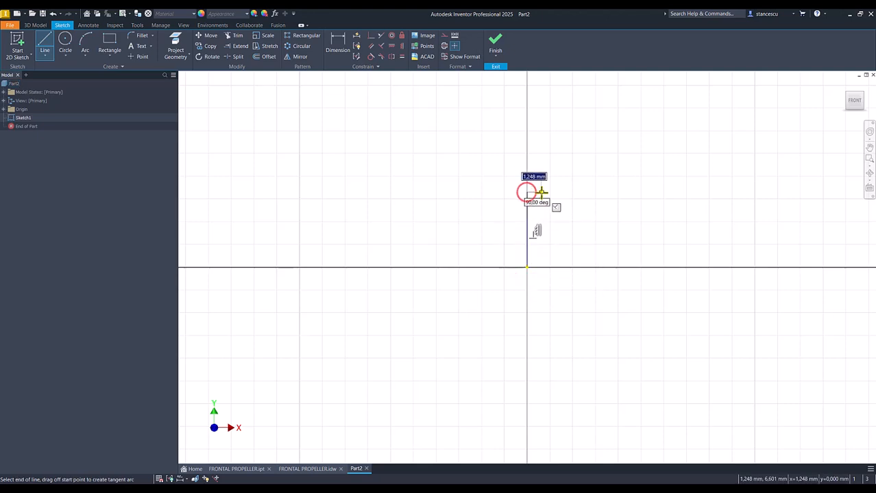
click(542, 106)
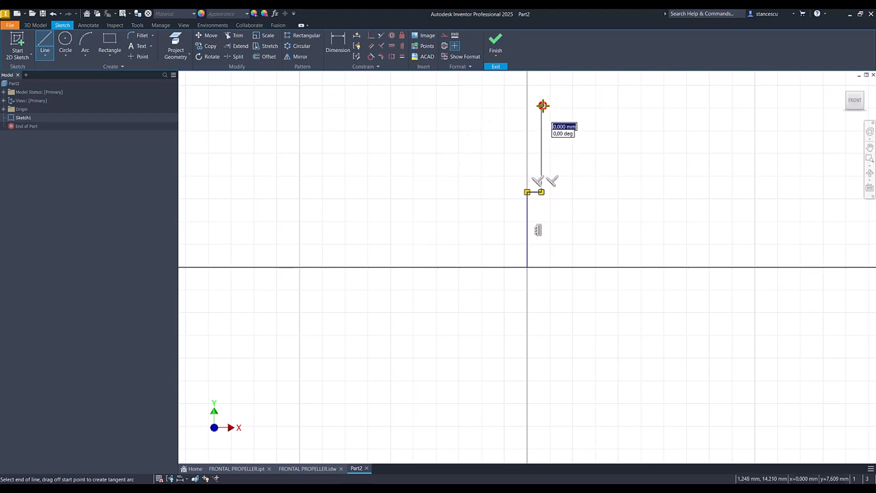
click(552, 105)
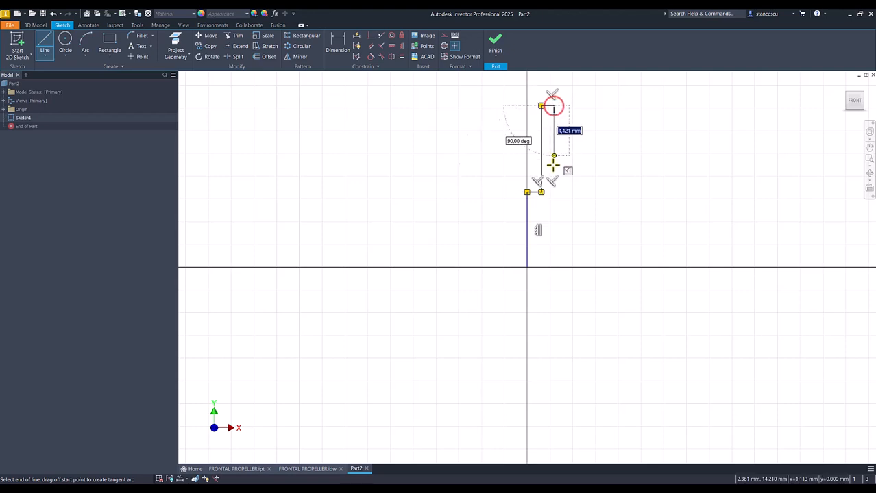
click(553, 192)
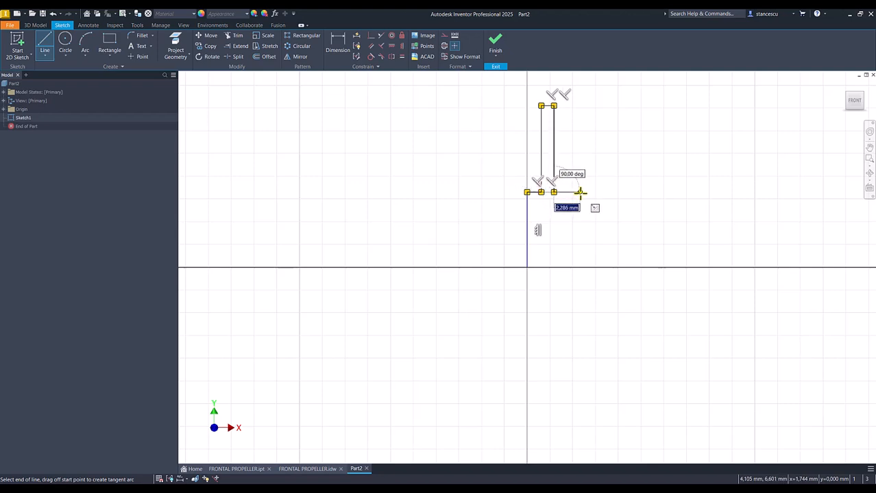
click(582, 192)
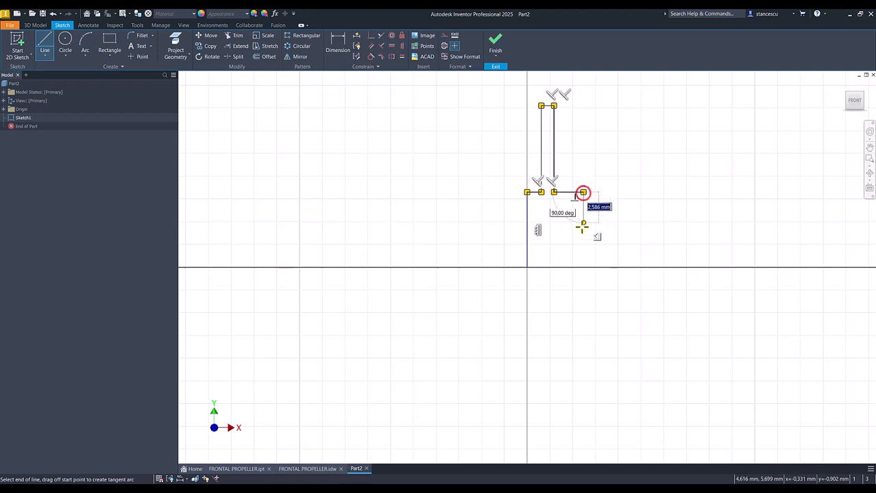
click(582, 267)
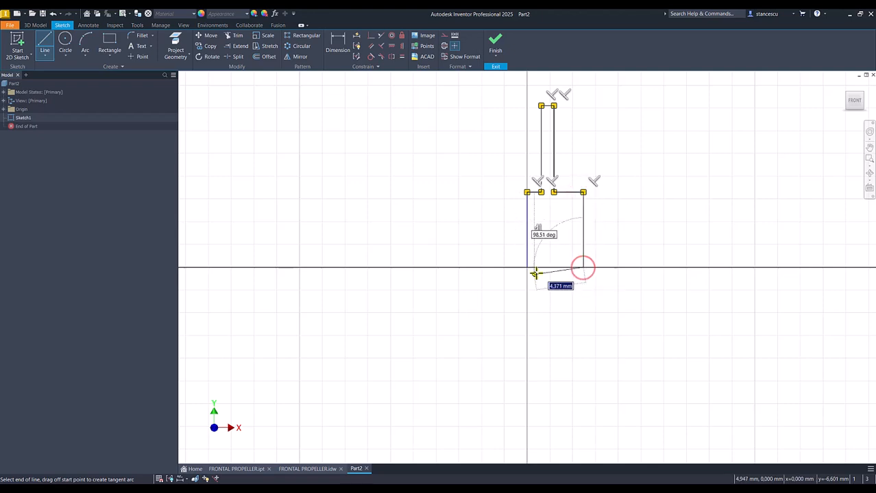
right_click(547, 296)
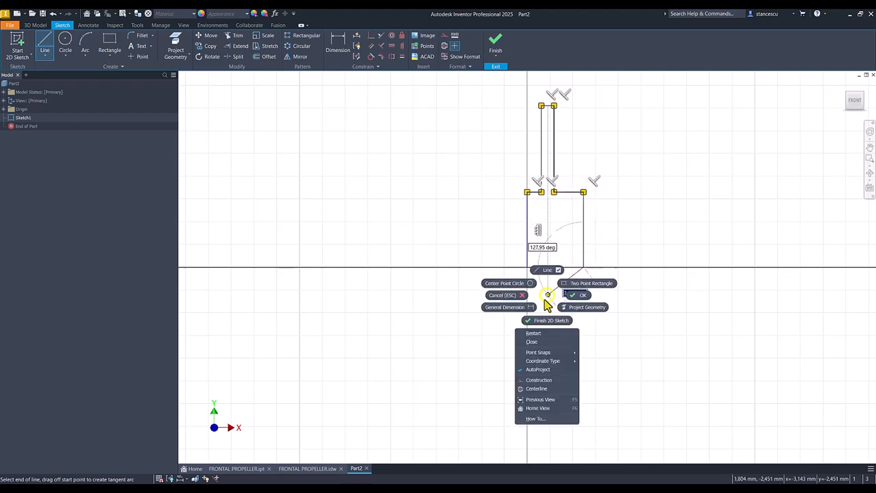
click(532, 343)
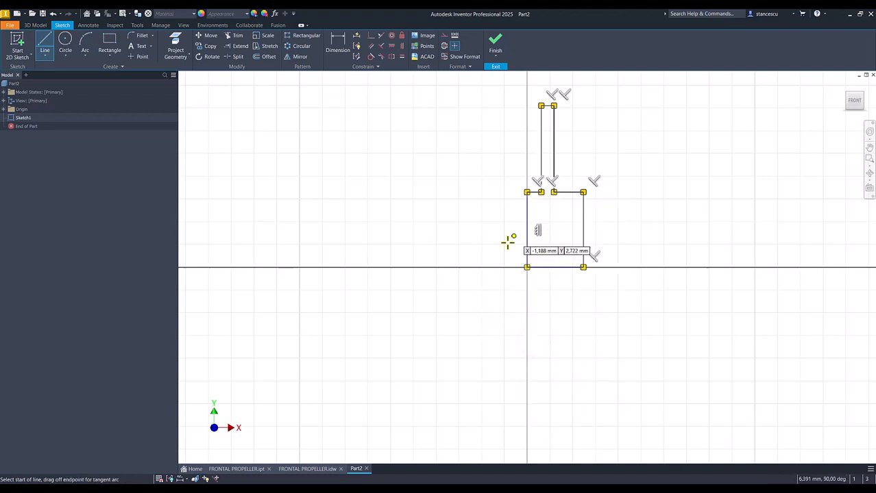
key(Escape)
drag(577, 192, 570, 181)
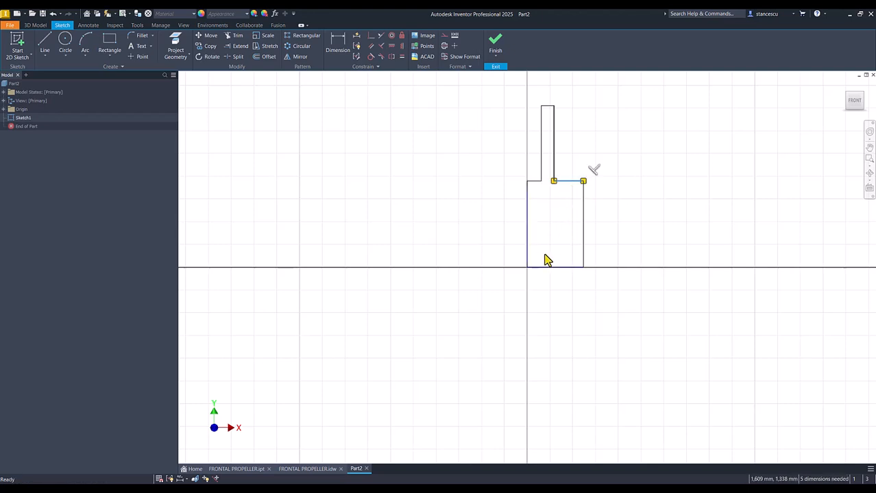
- Convert the profile's base line on the horizontal axis to a centerline
drag(557, 244, 529, 283)
click(562, 243)
drag(562, 243, 551, 283)
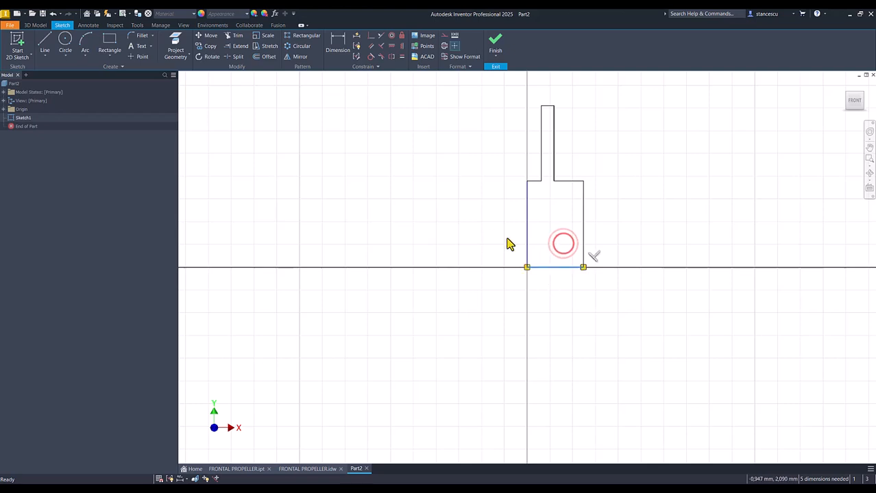
click(444, 47)
click(430, 134)
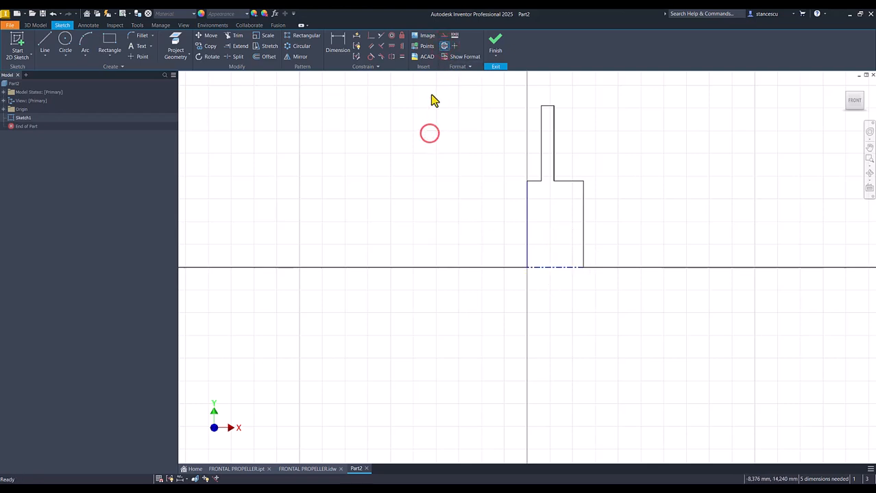
- Dimension the disc's outer edge from the centerline as a 250 mm diameter
click(338, 48)
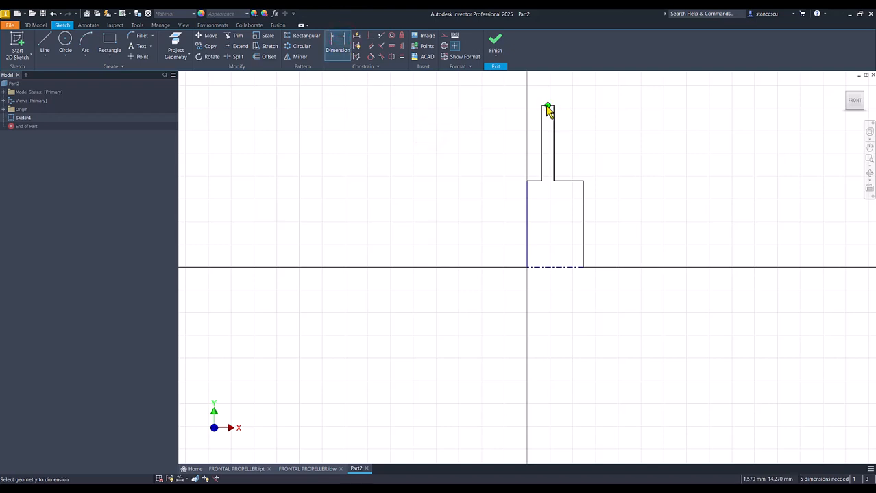
scroll(545, 112, down, 3)
click(548, 108)
click(528, 413)
click(438, 351)
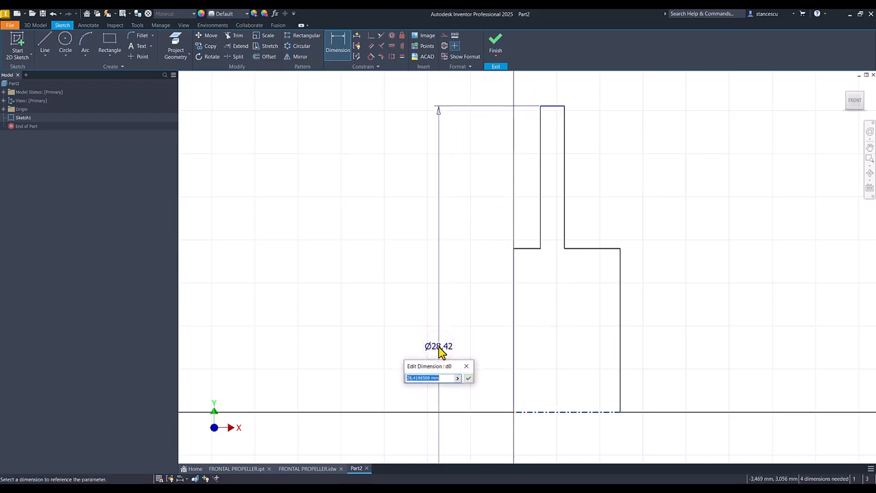
text(250)
key(Return)
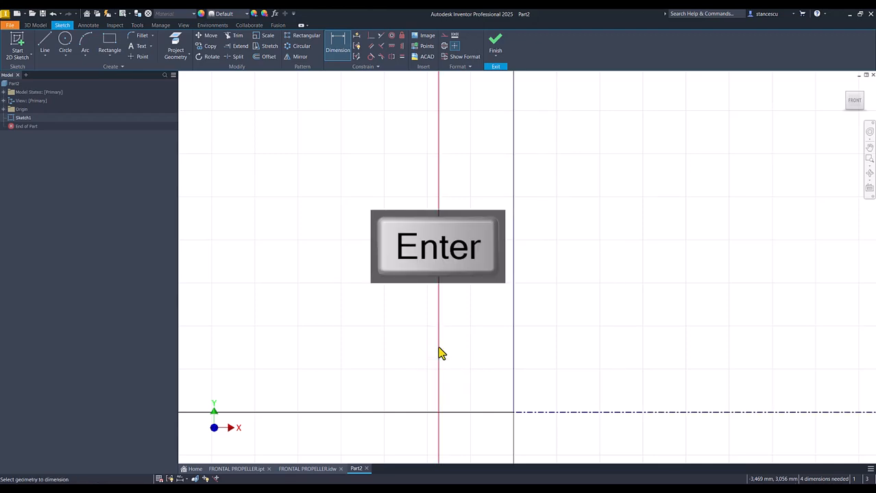
key(Num_Lock)
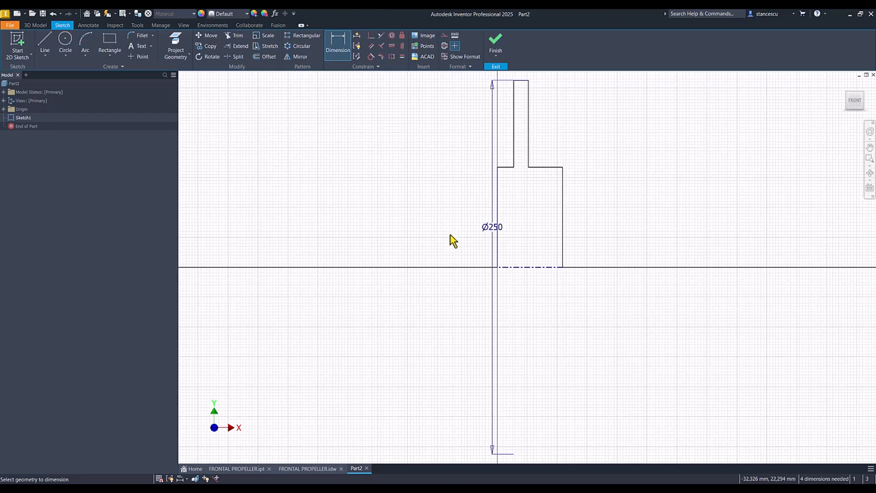
- Dimension the hub's outer edge from the centerline as a 70 mm diameter
click(557, 168)
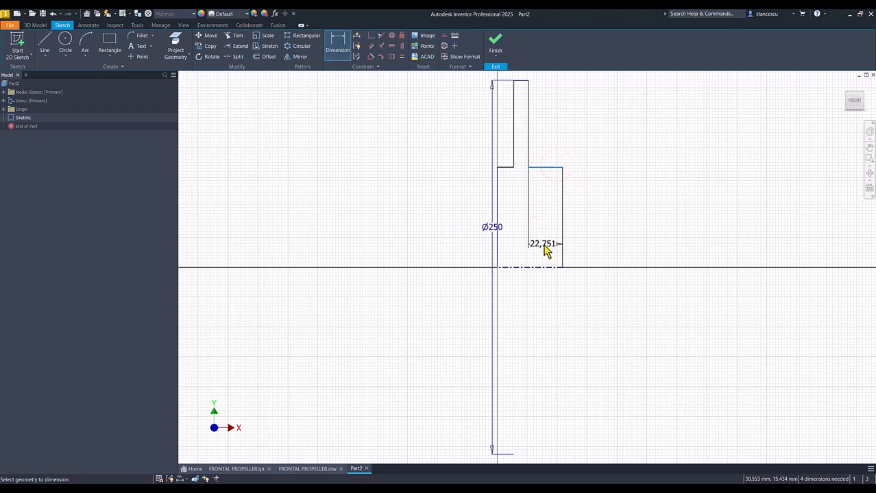
click(548, 267)
click(616, 227)
text(70)
key(Return)
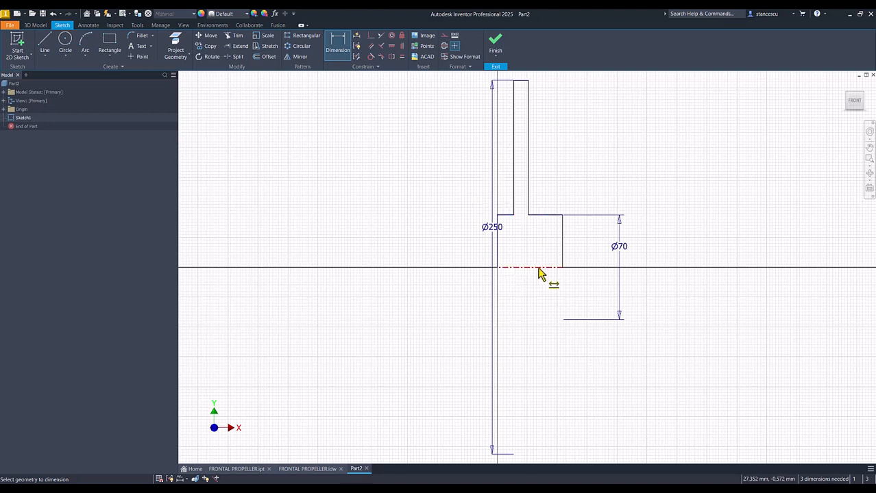
- Dimension the hub's overall length along the centerline as 50 mm
click(537, 272)
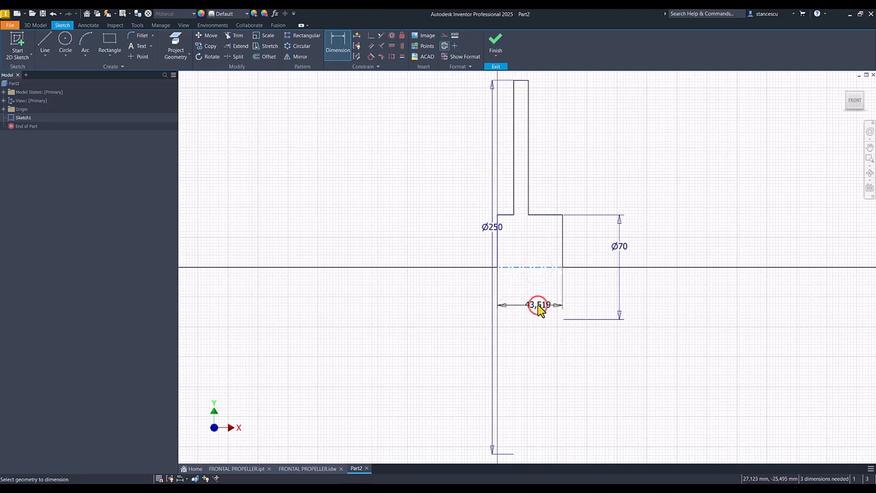
click(539, 308)
text(50)
key(Return)
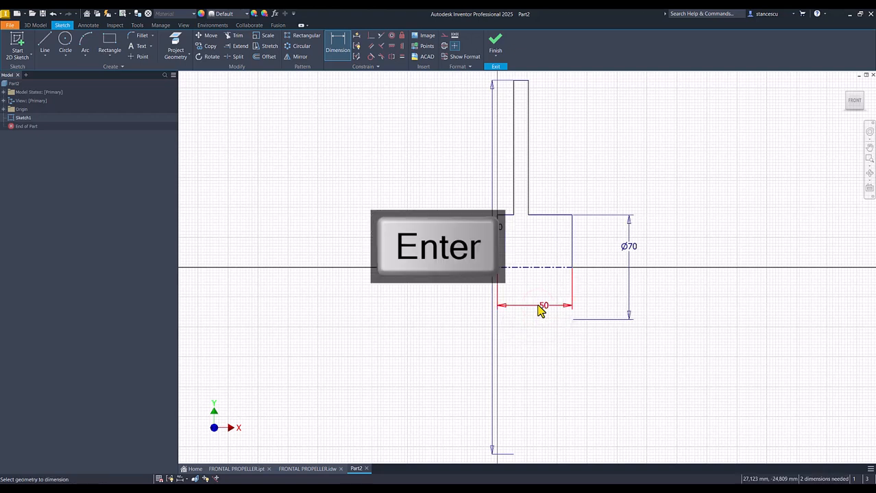
- Dimension the distance from the disc's right face to the hub's right end face as 30 mm
click(526, 191)
click(572, 233)
click(561, 189)
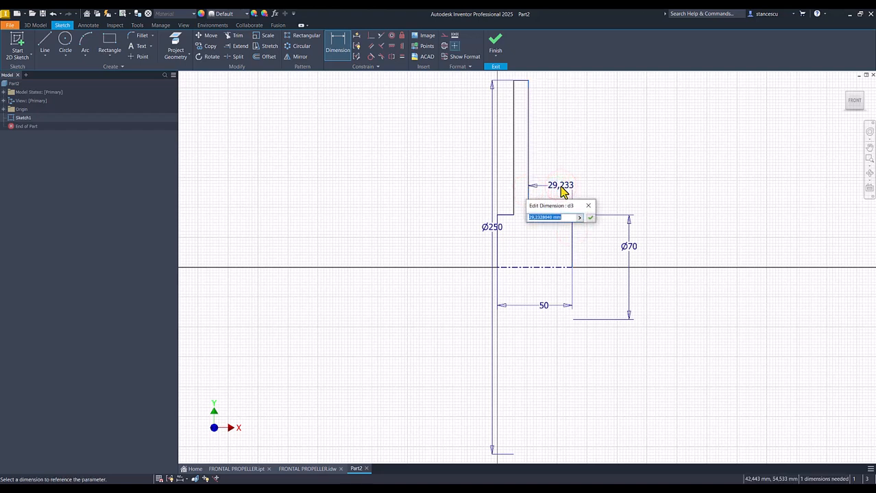
key(Return)
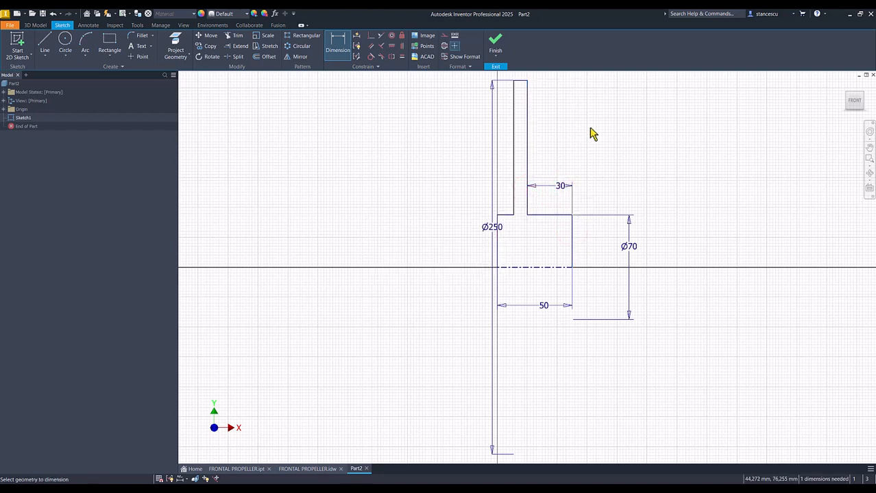
- Dimension the disc's thickness as 10 mm and move the 250 mm diameter dimension clear of the profile
click(513, 134)
click(526, 139)
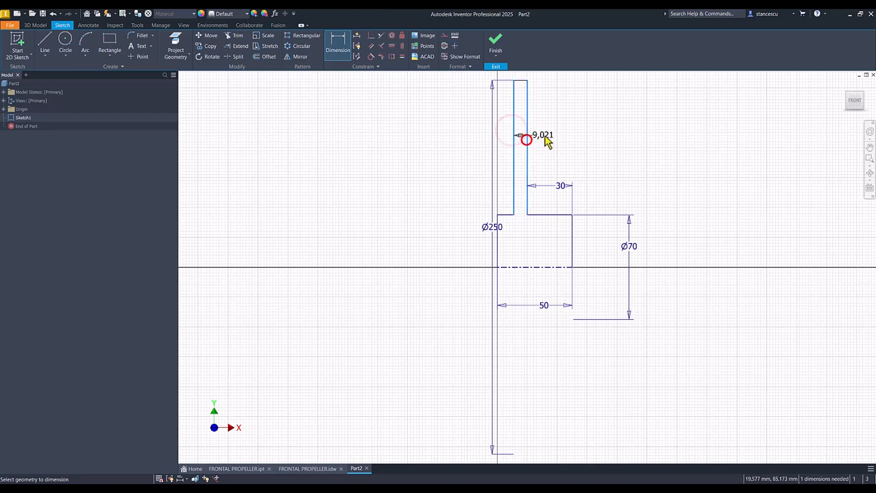
click(540, 136)
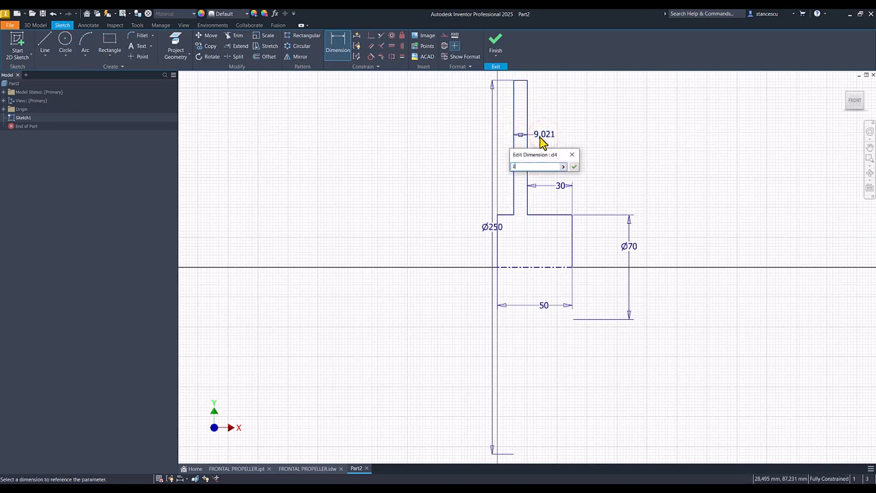
key(Return)
key(Escape)
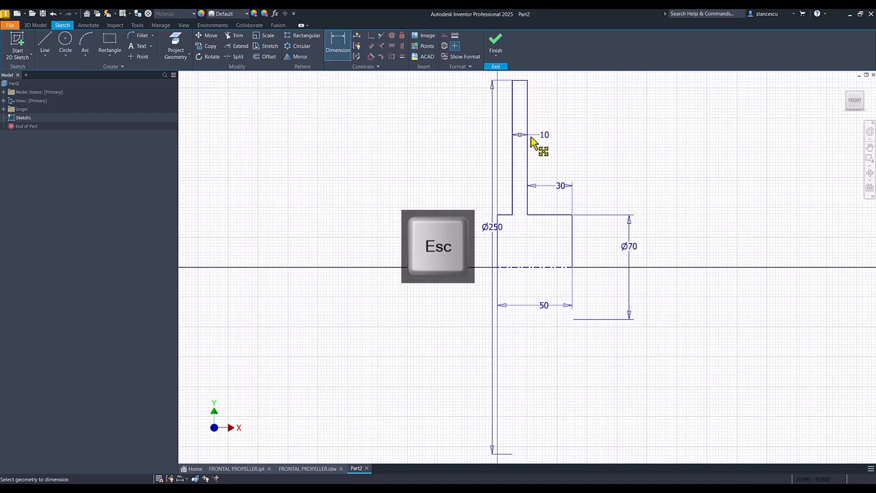
drag(490, 233, 465, 229)
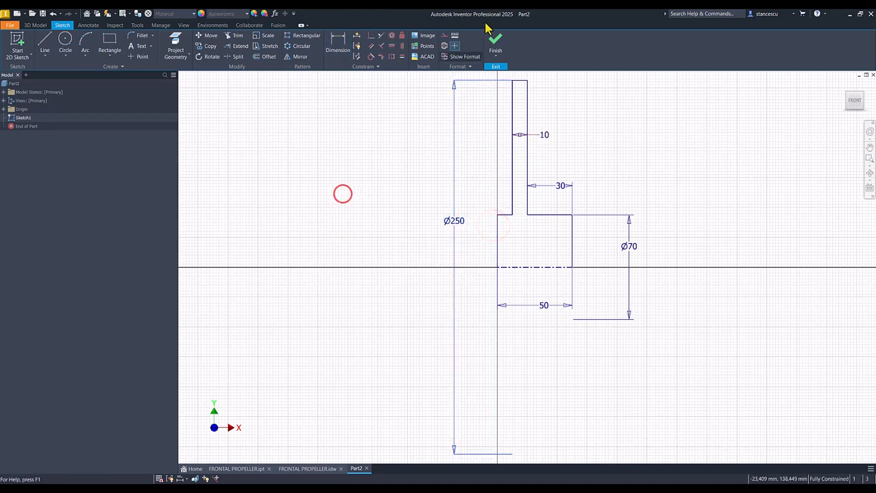
- Finish the profile sketch and revolve it a full 360 degrees about its centerline into the hub and disc
click(496, 43)
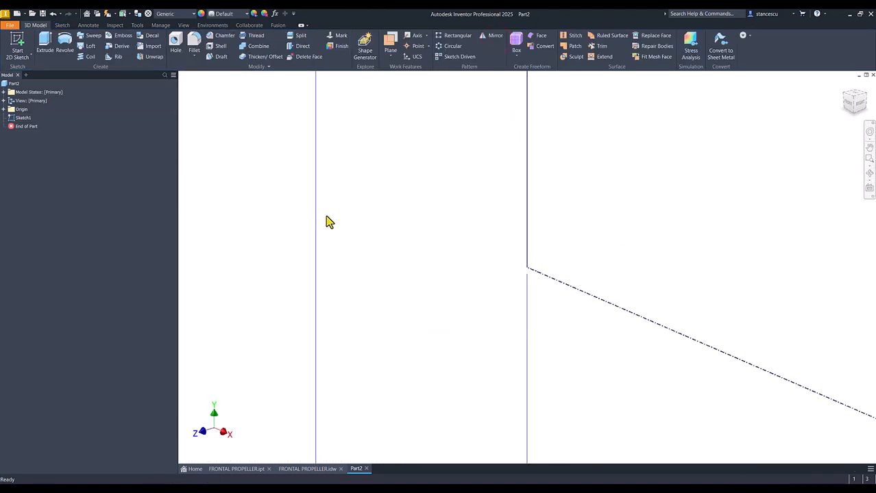
key(F6)
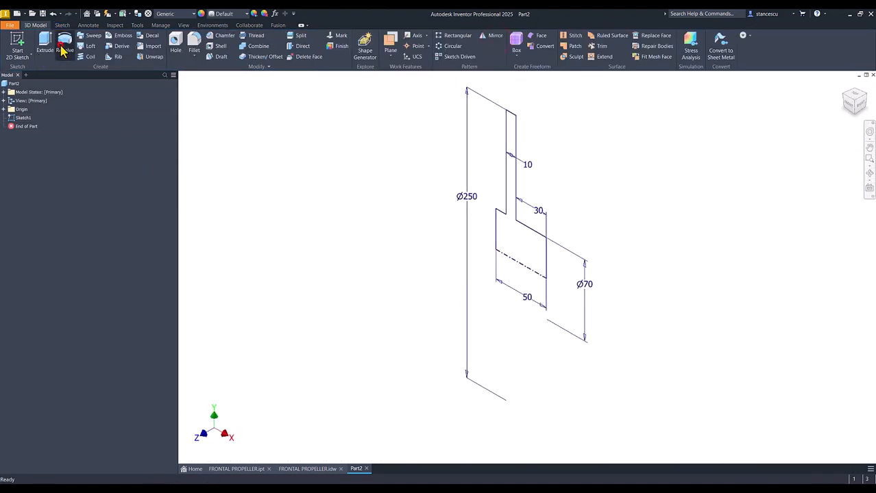
click(64, 51)
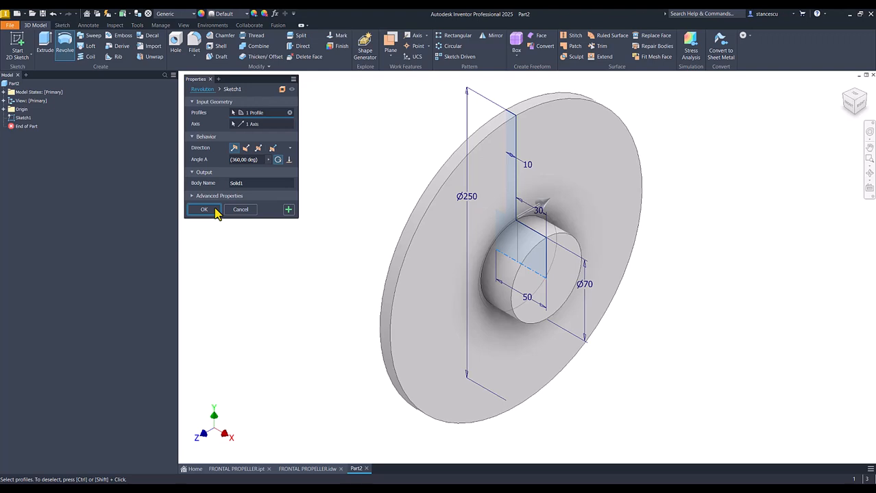
click(214, 211)
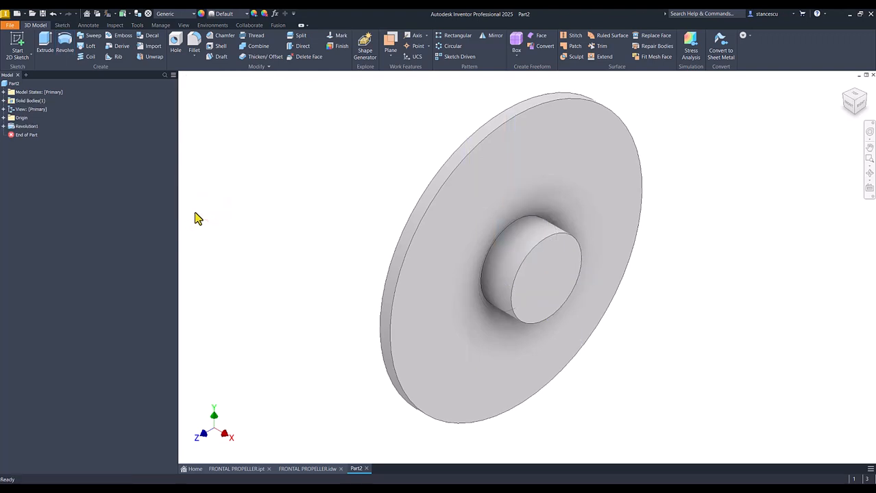
- Consult the drawing for the bore, then cut a simple 40 mm through-all hole concentric with the hub's end face
click(306, 470)
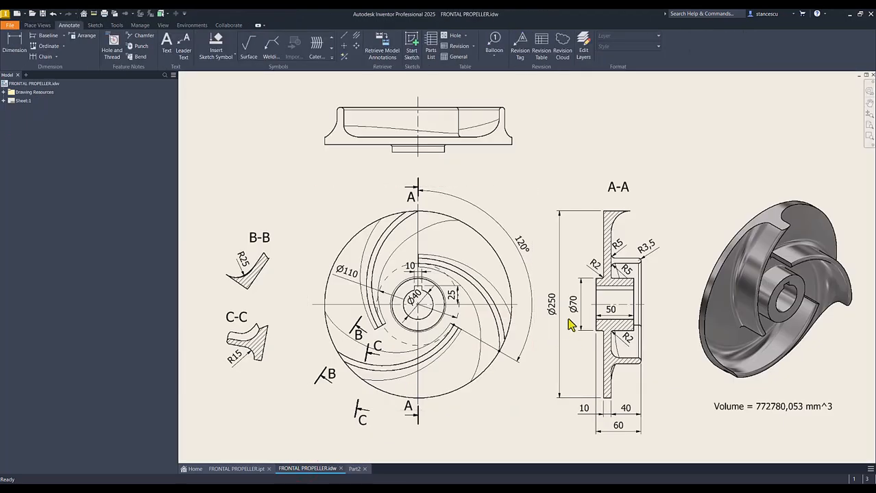
click(355, 470)
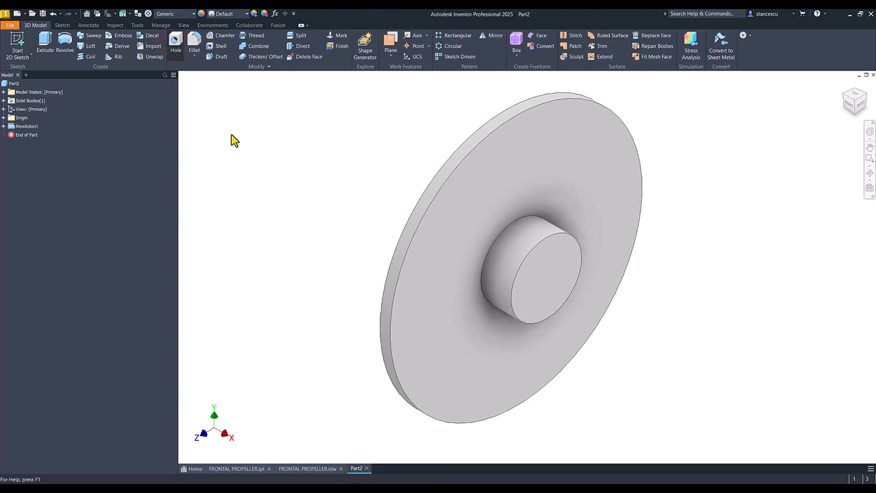
key(h)
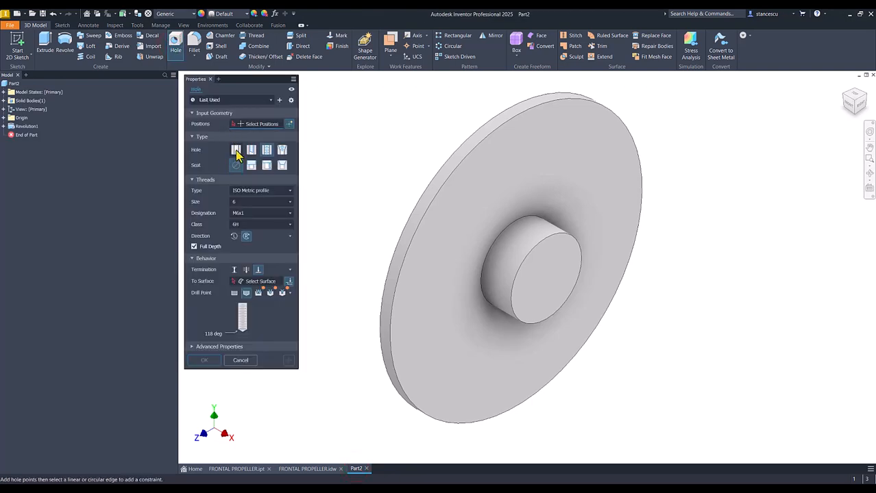
click(236, 150)
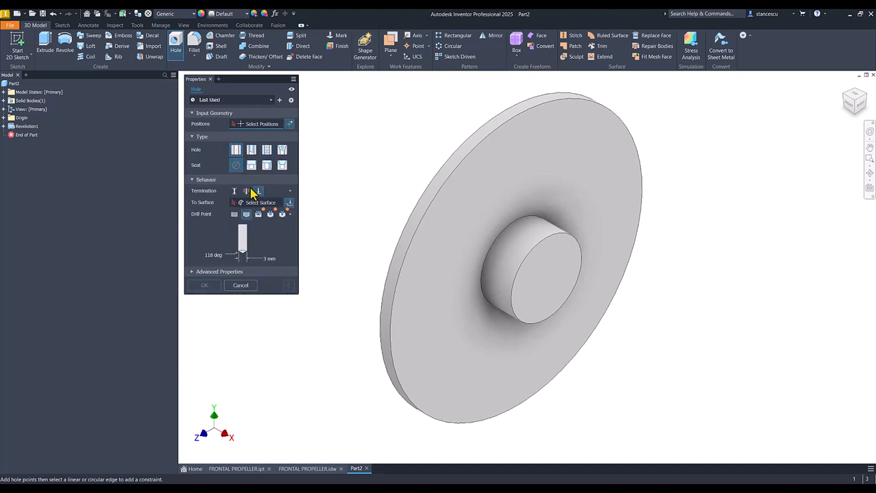
click(246, 191)
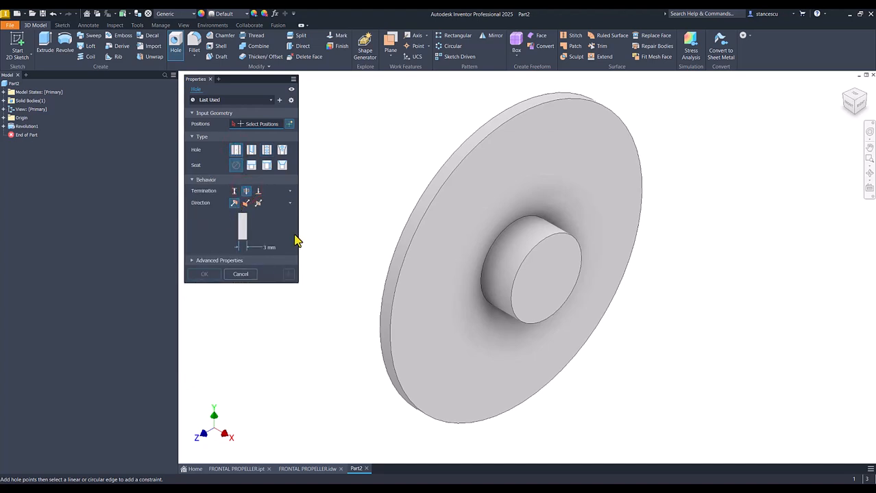
click(541, 252)
click(560, 235)
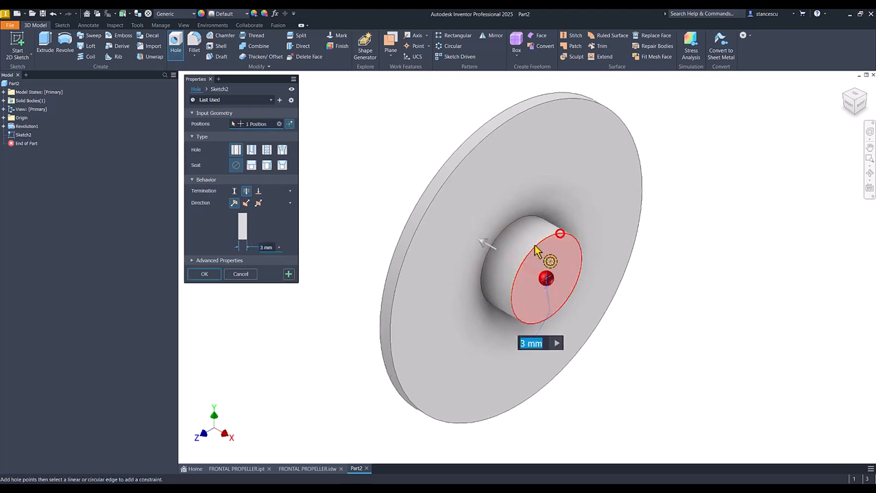
click(263, 246)
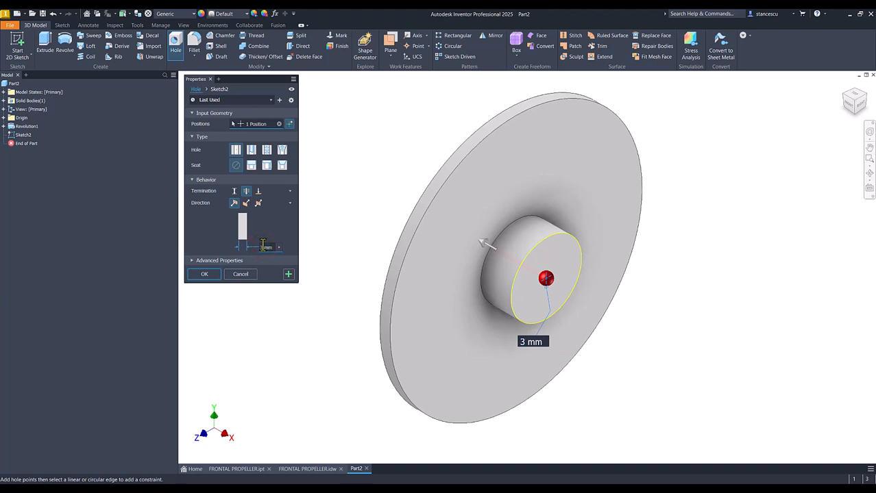
double_click(263, 246)
key(Return)
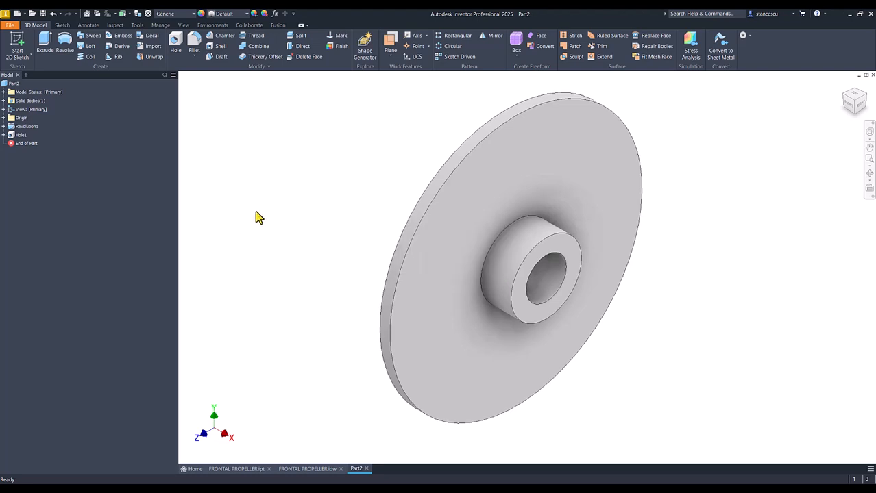
- Consult the drawing for the fillets, then round the edges where the hub meets both disc faces with a 2 mm radius
click(312, 468)
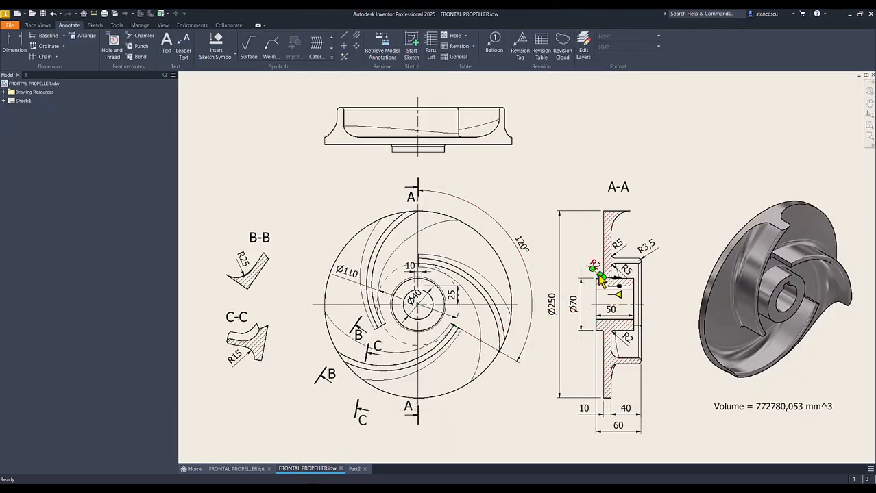
click(354, 469)
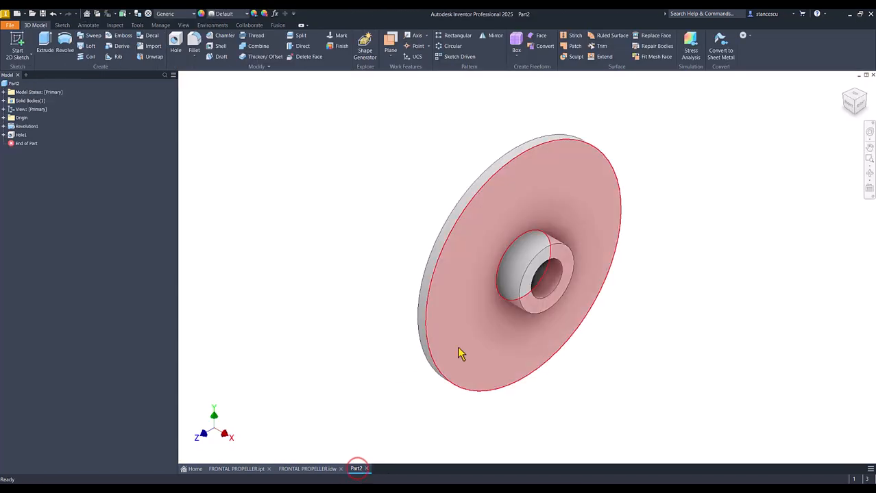
click(500, 274)
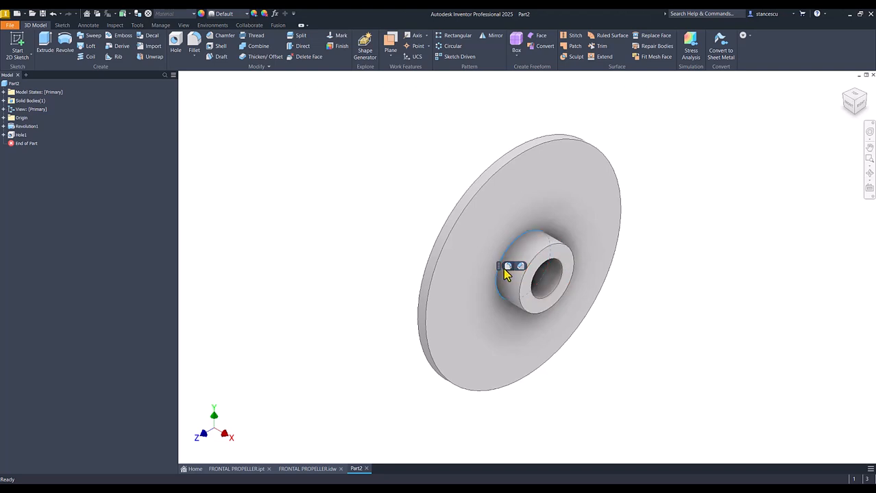
click(507, 267)
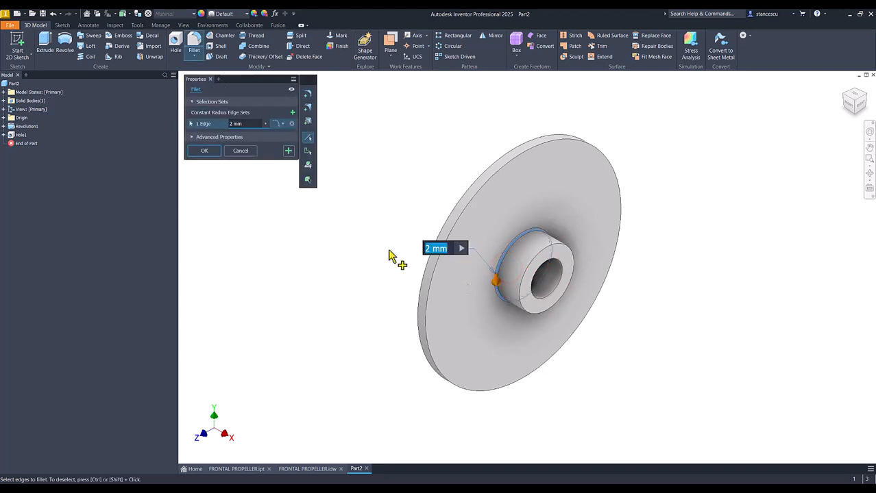
shift+middle_drag(284, 240, 539, 292)
click(539, 291)
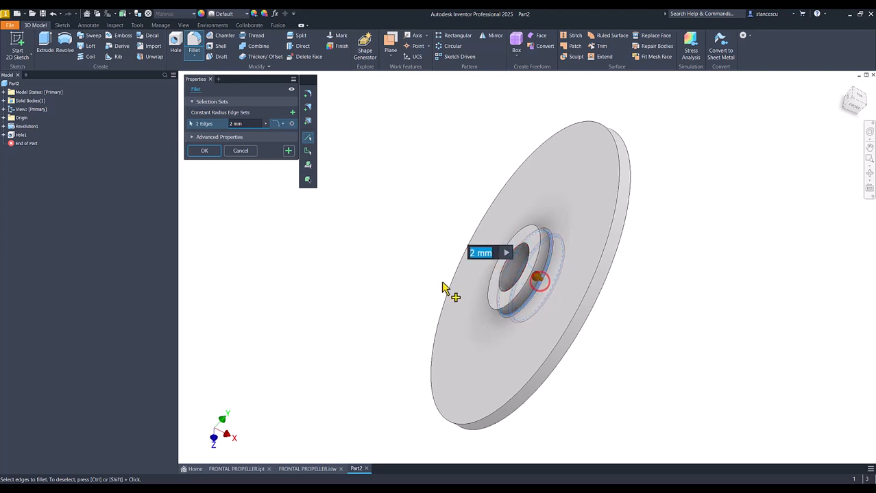
click(203, 152)
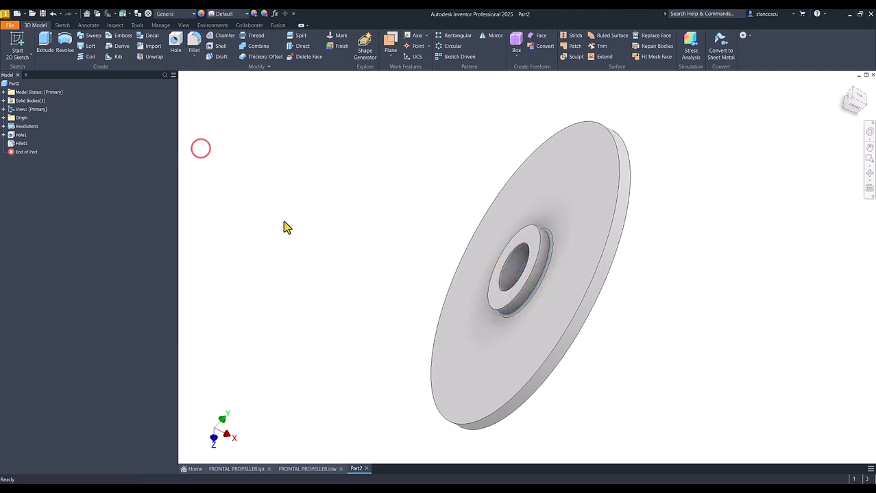
key(F6)
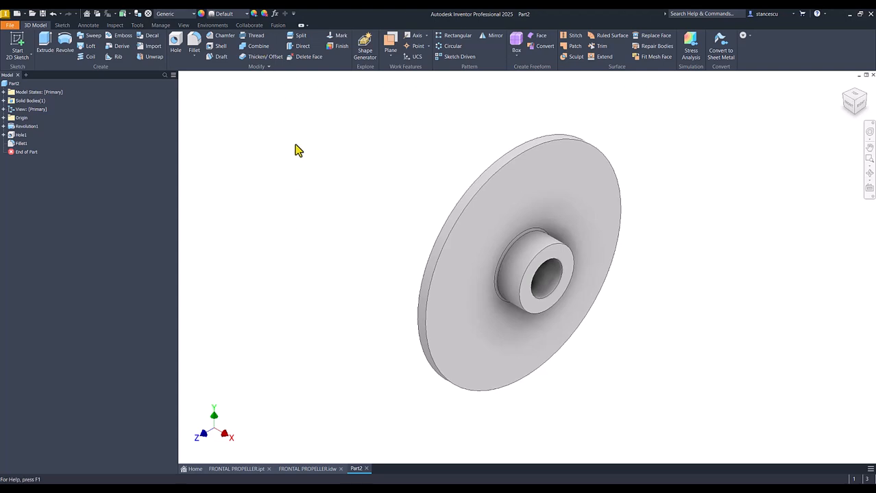
- Switch to the finished FRONTAL PROPELLER part and examine the shape of its curved blades and their fillets from several angles
click(240, 470)
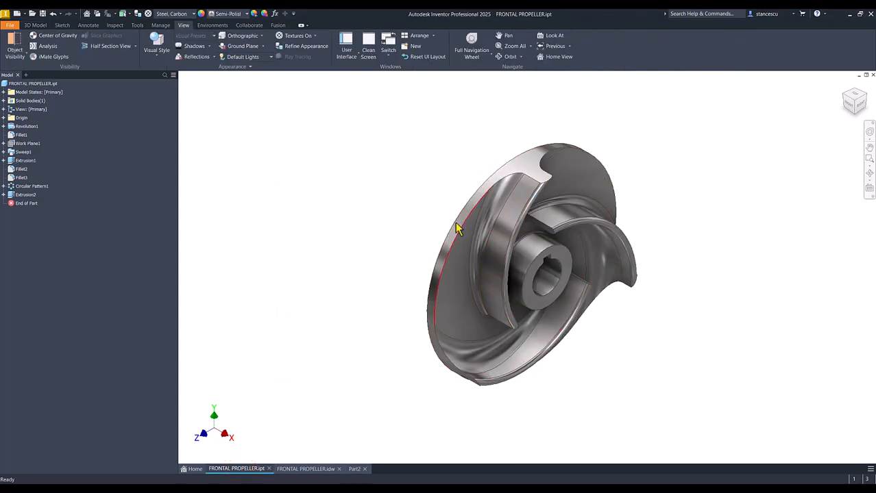
shift+middle_drag(574, 234, 503, 206)
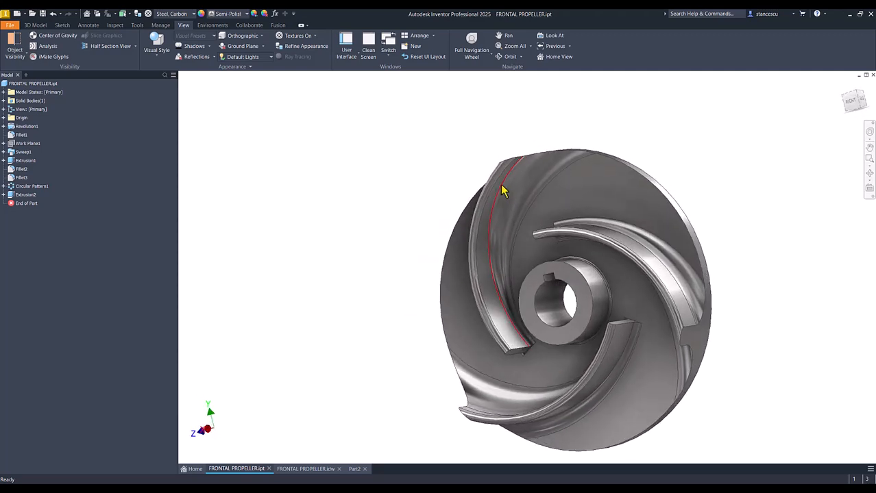
shift+middle_drag(490, 293, 491, 267)
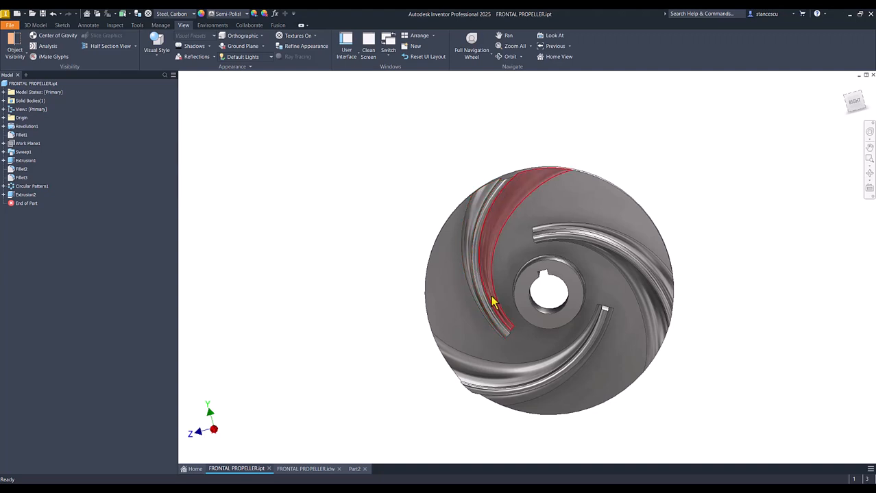
shift+middle_drag(504, 332, 553, 273)
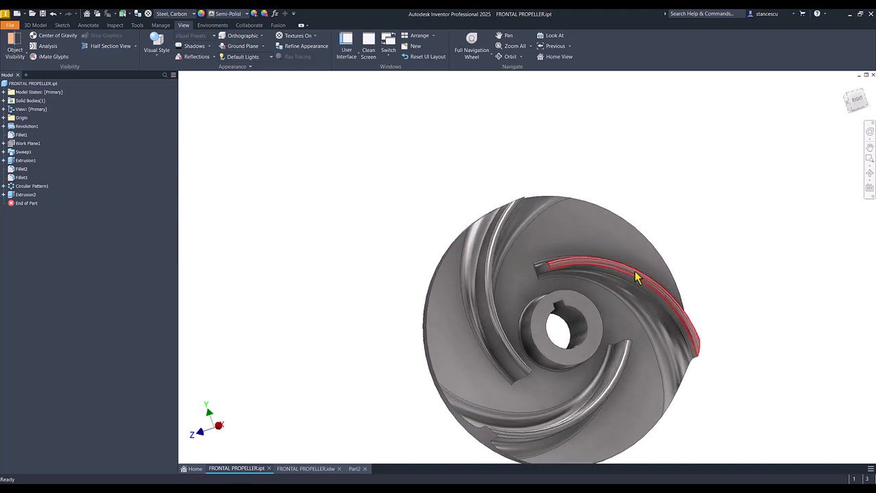
scroll(696, 336, down, 3)
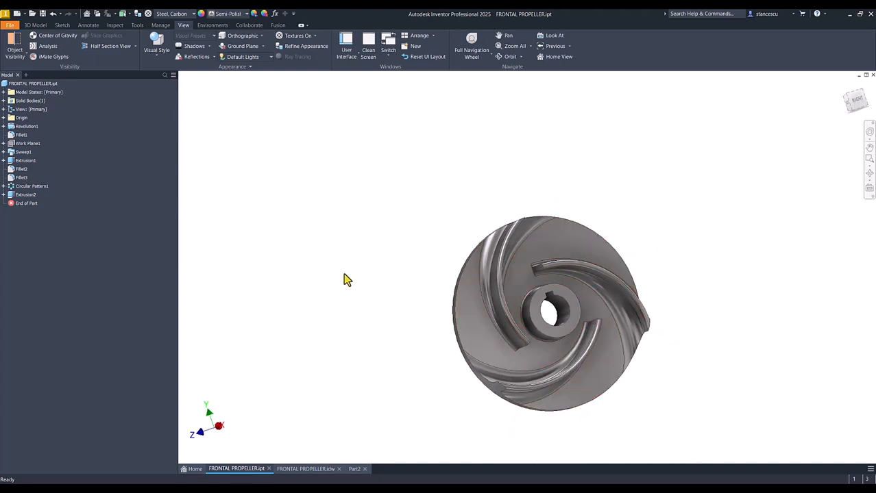
key(F6)
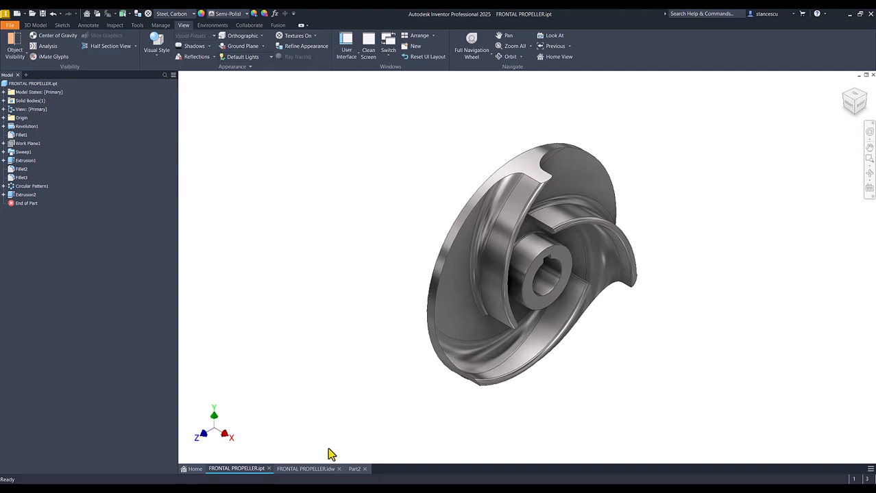
- Examine the blade curve's end points, reference circle, angular dimension and center in the front view of the FRONTAL PROPELLER drawing
click(308, 469)
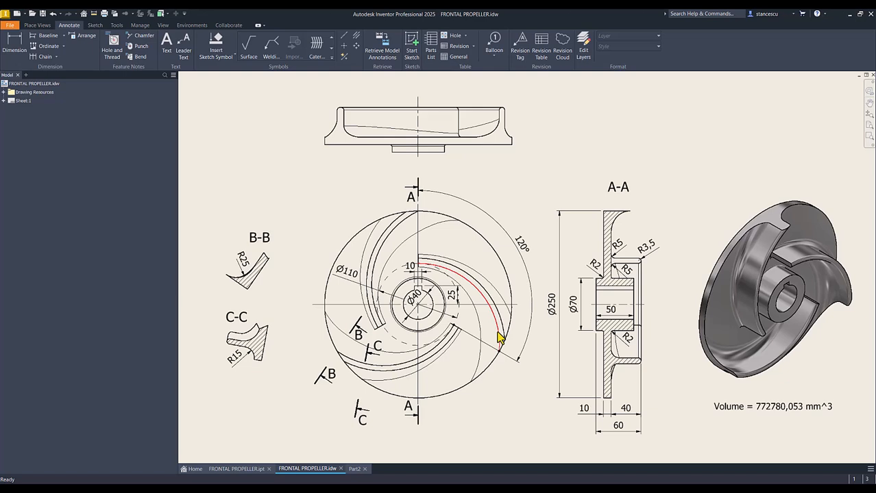
click(523, 245)
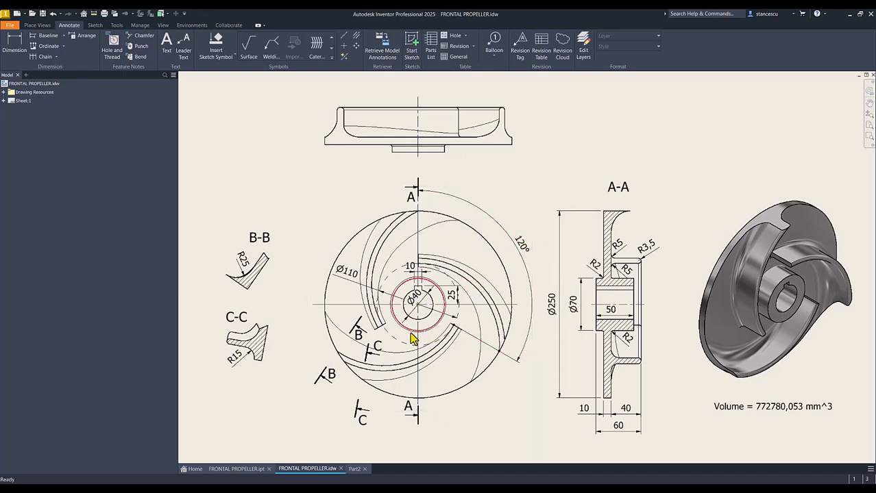
click(421, 270)
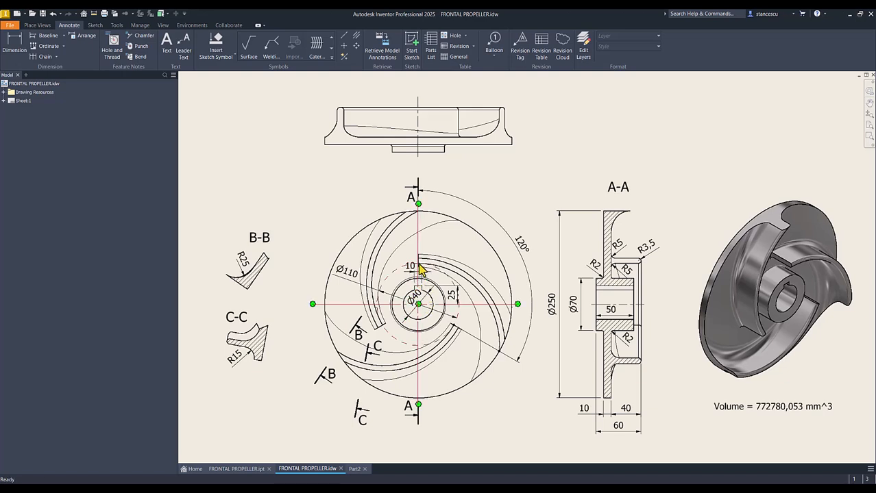
click(350, 282)
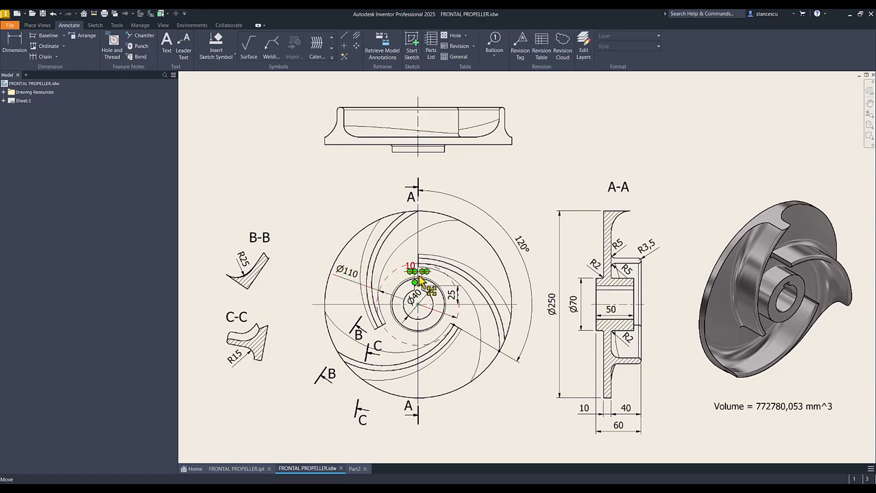
click(509, 353)
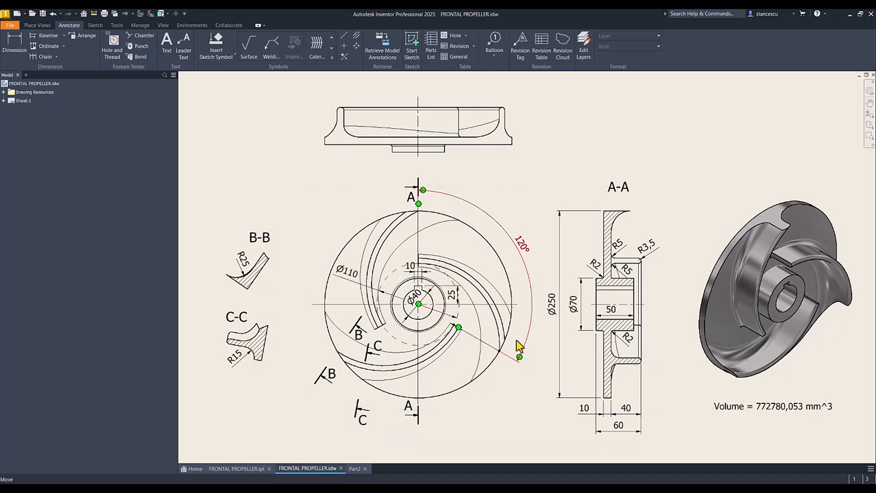
click(546, 167)
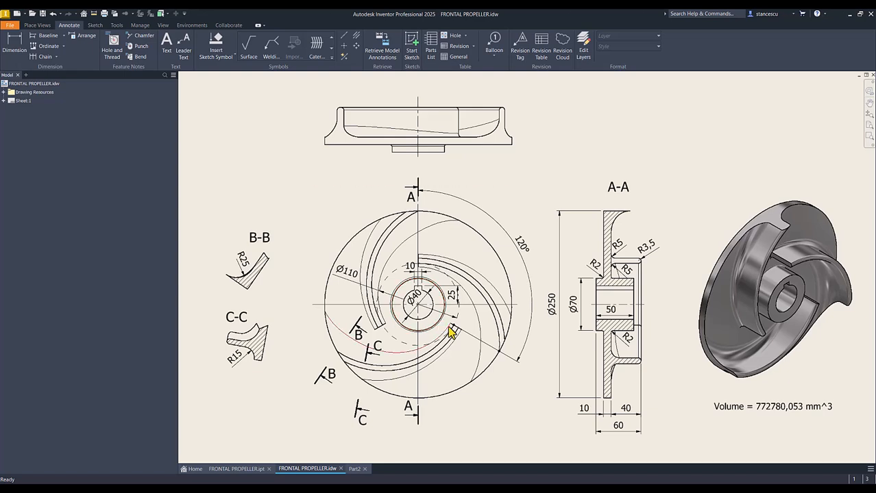
click(419, 305)
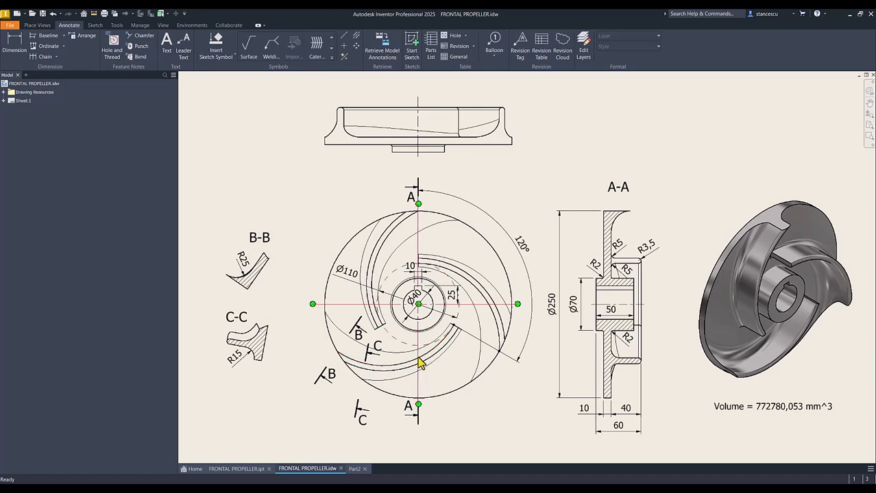
click(520, 246)
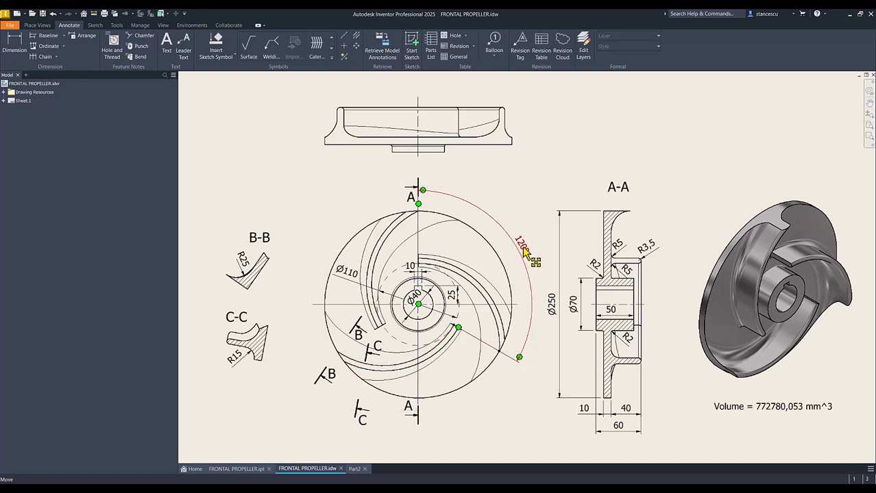
click(548, 161)
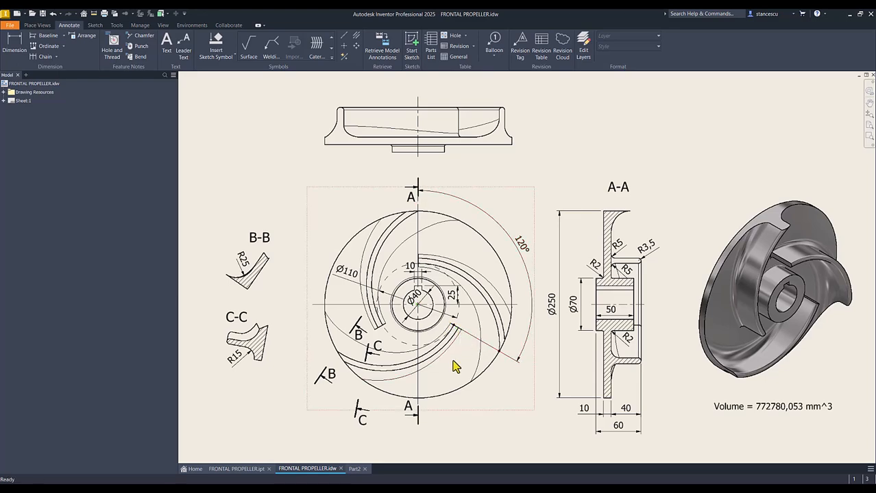
scroll(449, 360, down, 8)
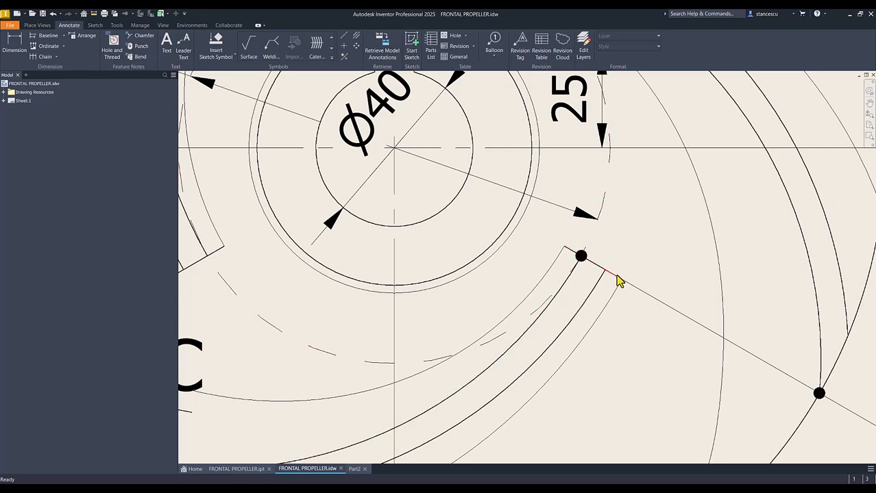
- Examine the lower blade's full edge curve in the drawing's front view and the overall sheet
scroll(621, 293, up, 3)
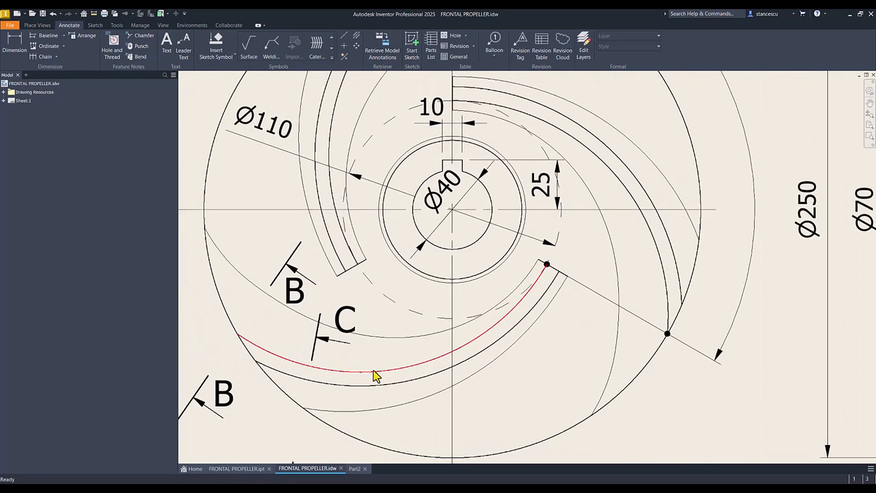
scroll(384, 375, up, 2)
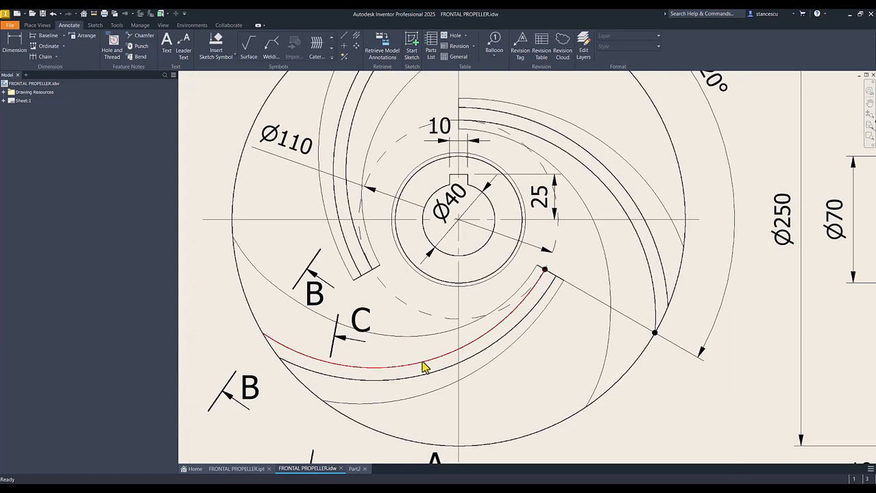
key(F6)
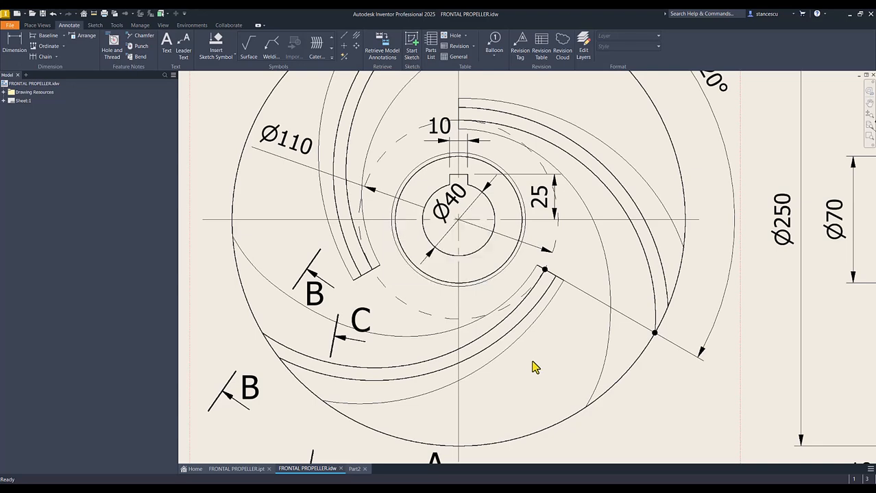
key(Num_Lock)
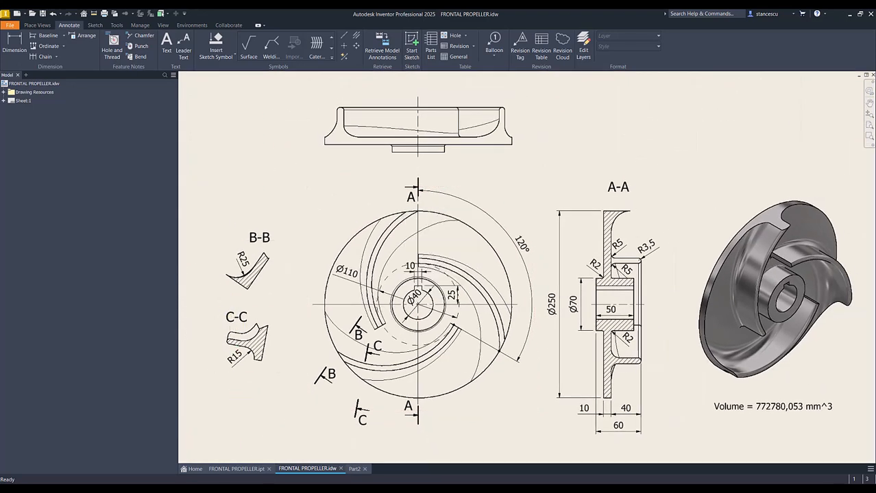
- Switch to Part2 and create a work plane through the X axis at 60° to the XY plane
click(354, 469)
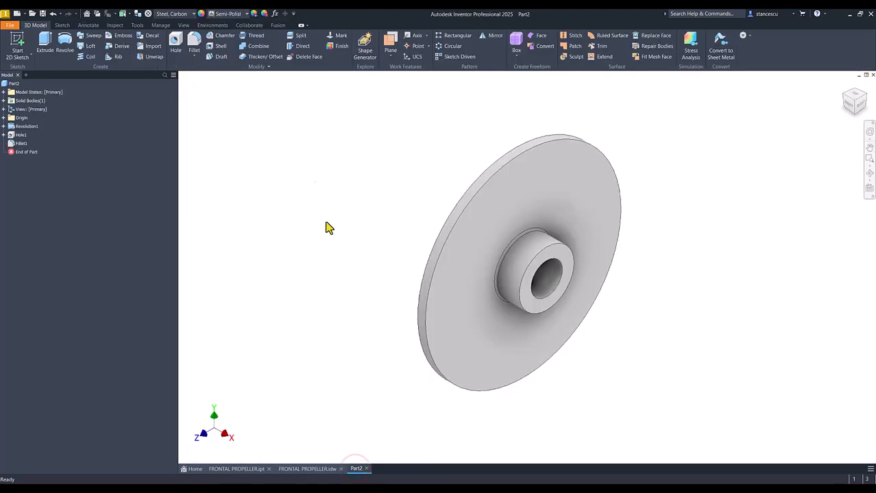
click(387, 44)
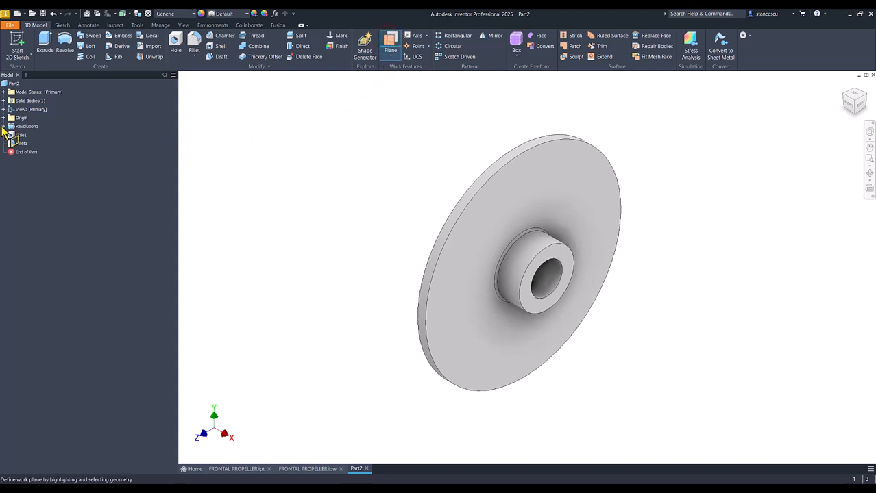
click(3, 118)
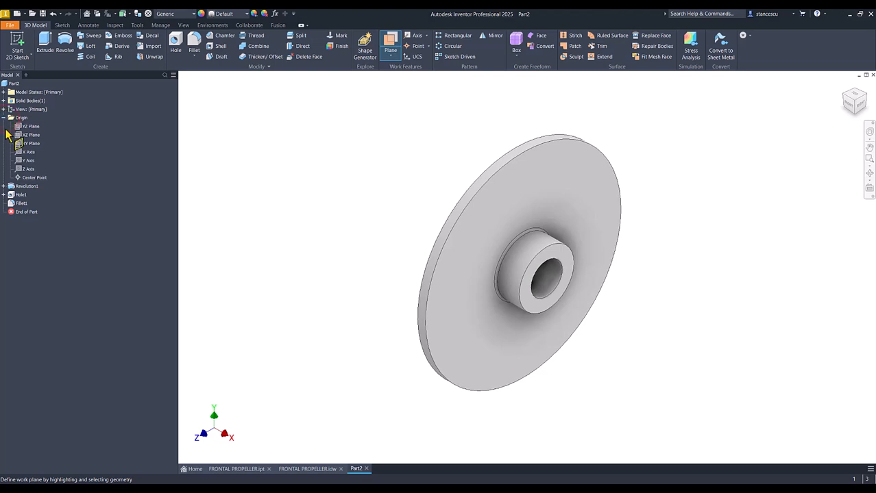
click(23, 146)
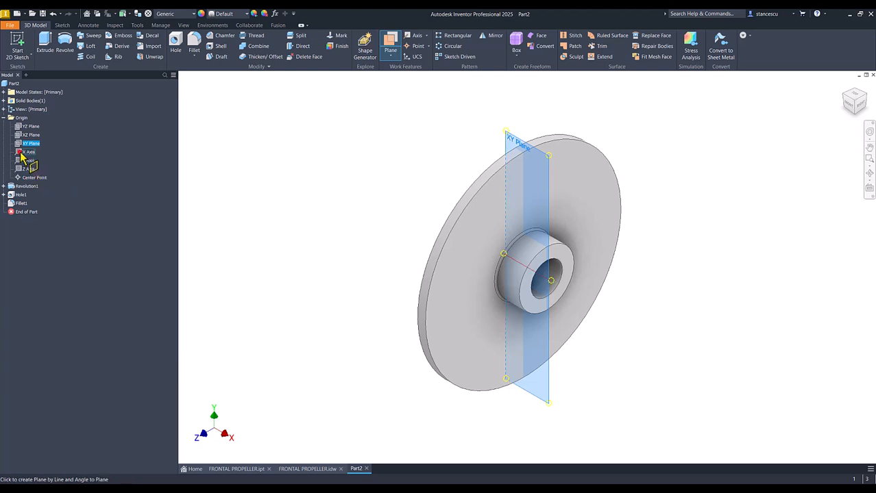
click(21, 155)
drag(507, 217, 553, 178)
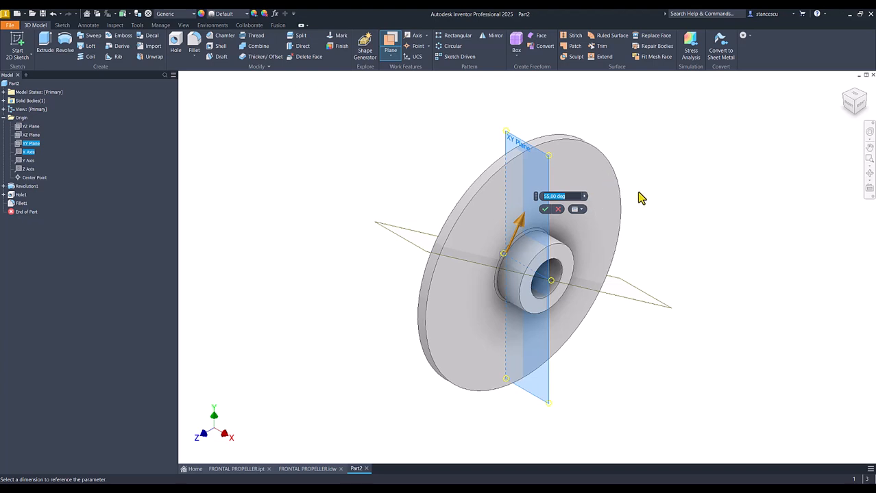
drag(523, 219, 518, 219)
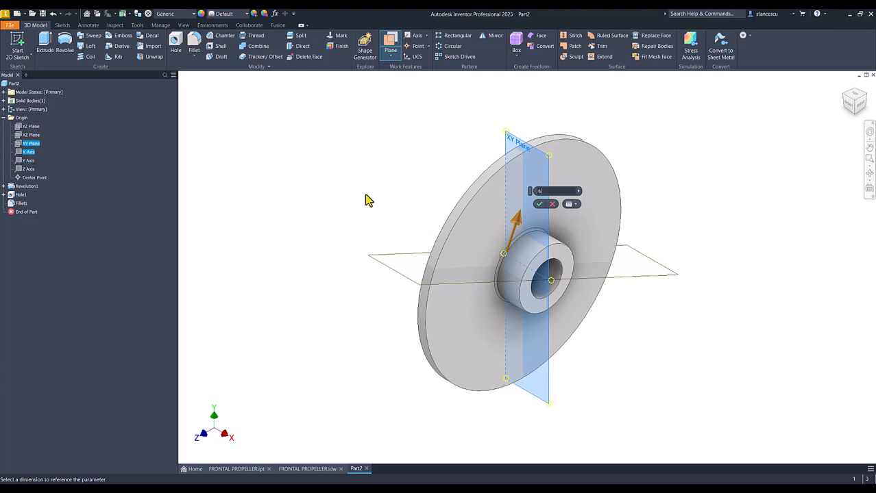
key(Return)
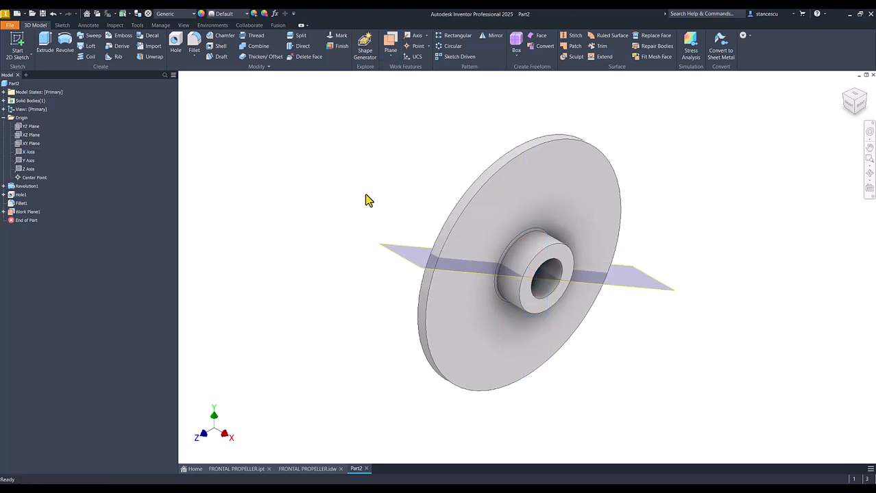
- On the angled work plane, slice the graphics and sketch a U-shaped blade profile from the disc face, about 27 mm high with about 8.5 mm end radius
click(650, 289)
click(671, 284)
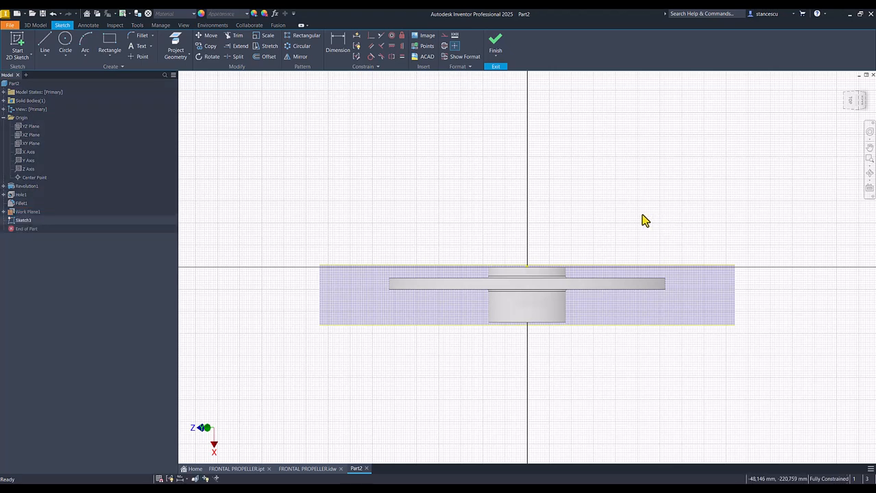
key(F7)
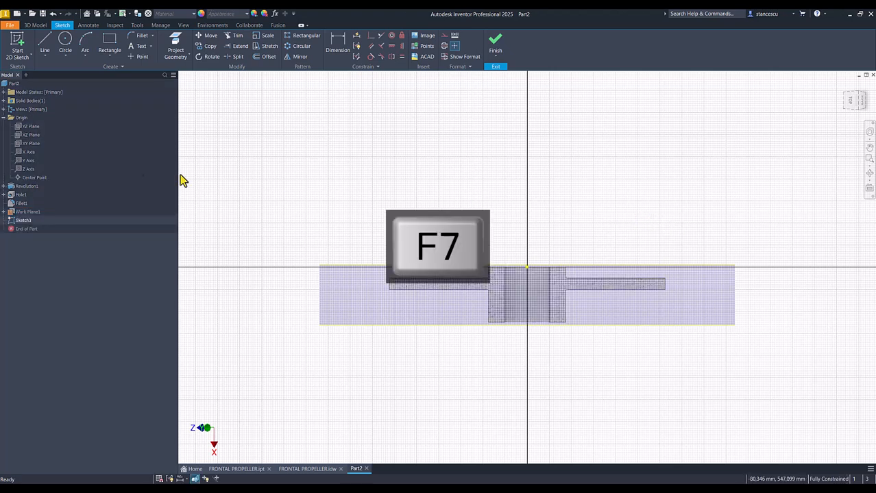
click(45, 45)
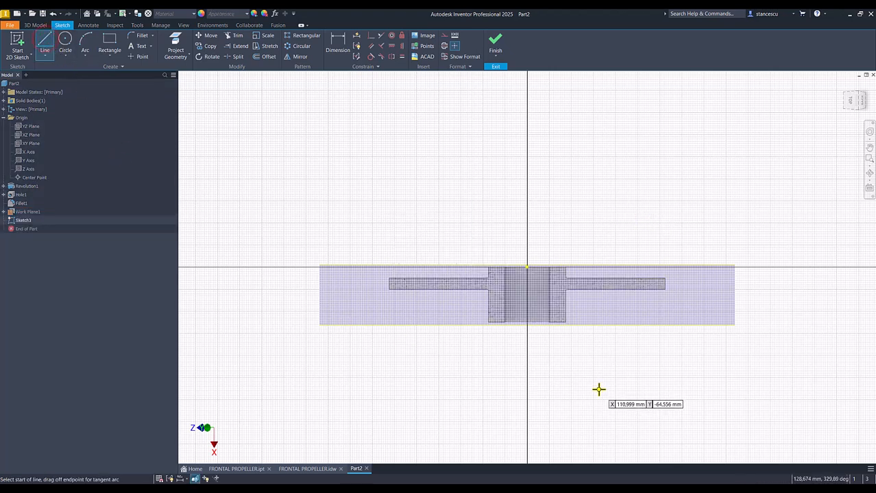
click(604, 289)
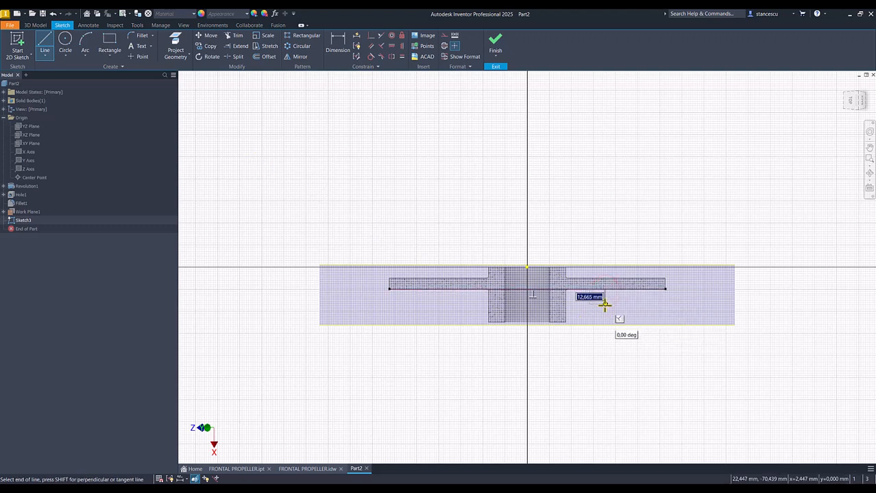
click(604, 309)
mouse_move(605, 309)
mouse_down()
mouse_move(618, 316)
mouse_move(603, 309)
mouse_up()
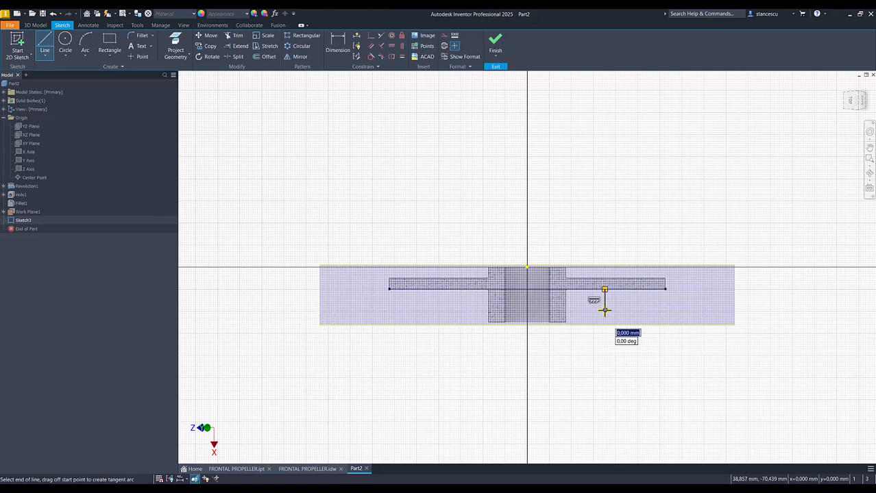
drag(604, 310, 609, 325)
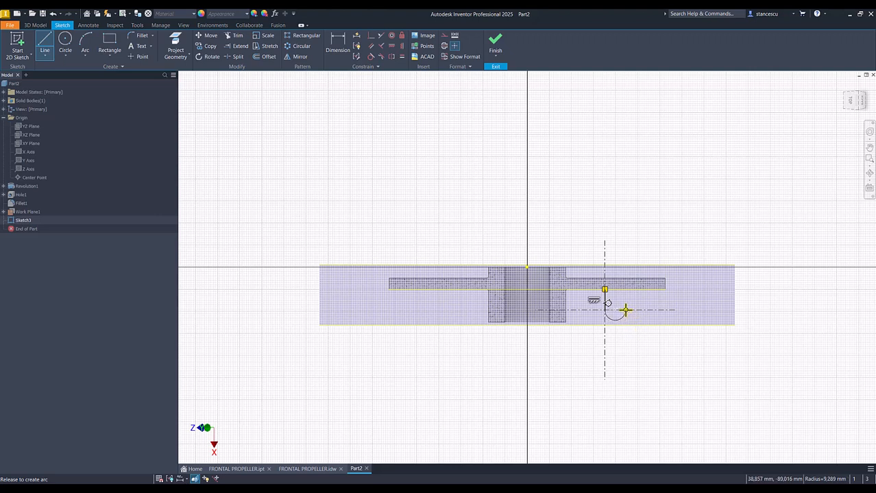
drag(624, 310, 624, 310)
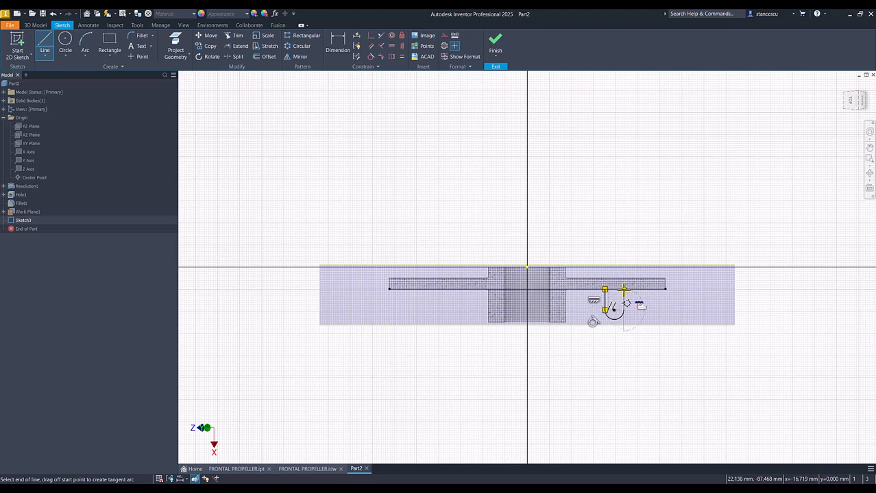
click(623, 289)
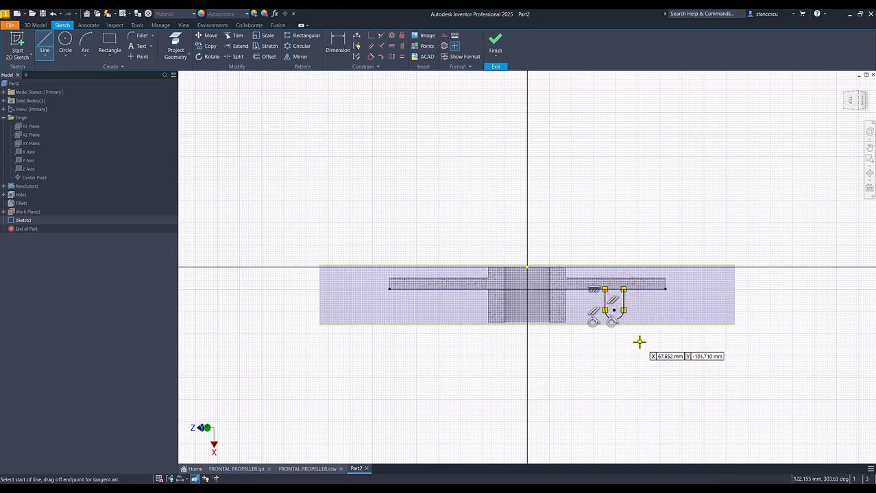
- Dimension the blade profile's height from the disc face to the arc's outermost point as 40 mm
click(342, 42)
click(613, 319)
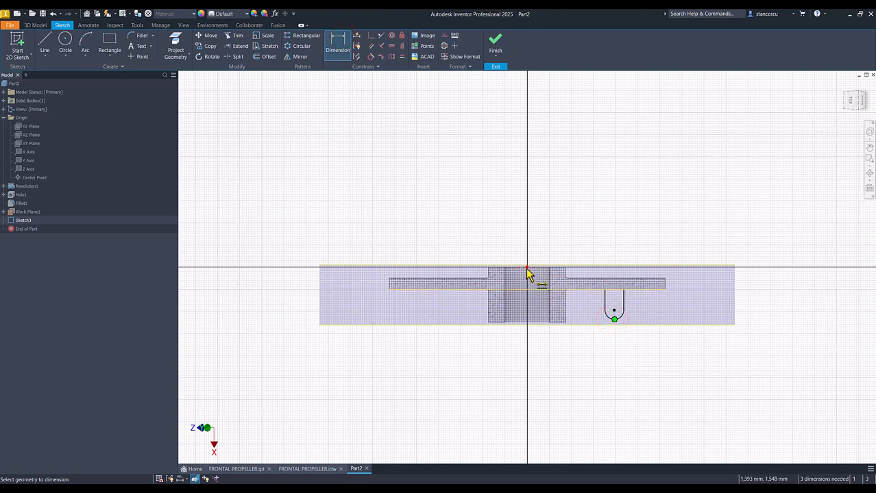
click(659, 288)
click(765, 308)
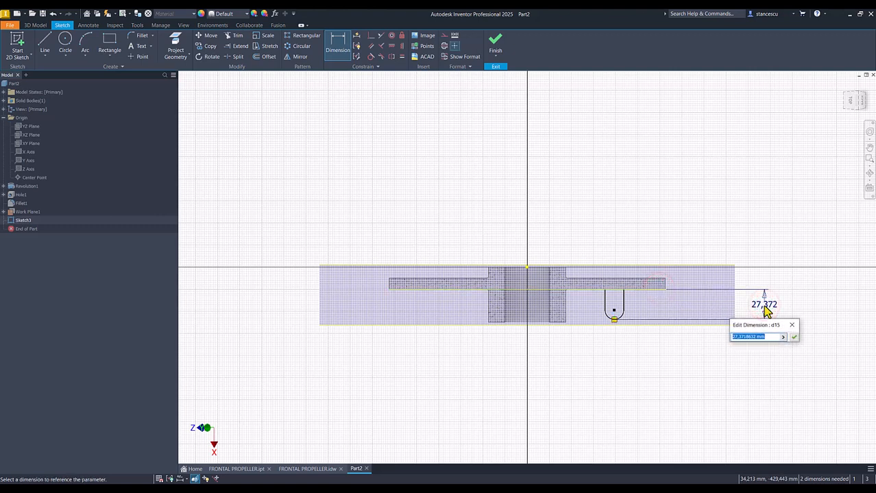
text(40)
key(Return)
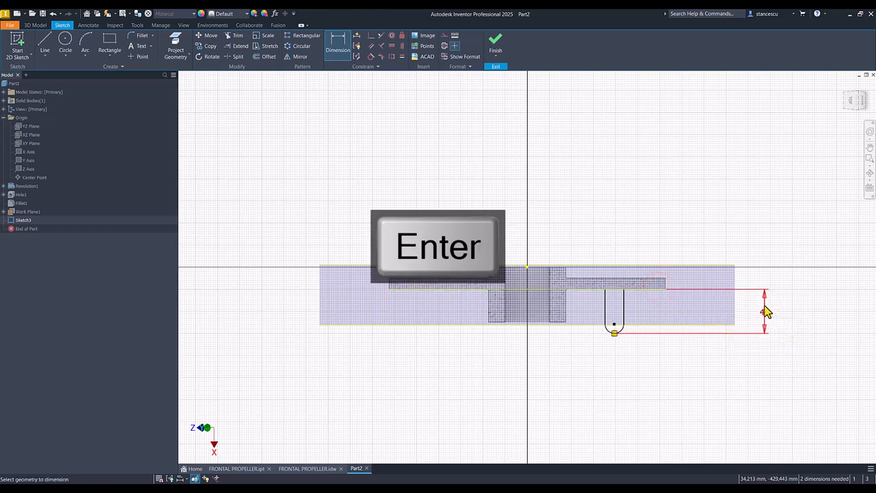
- Set the radius of the blade profile's rounded end to 3.5 mm
click(605, 333)
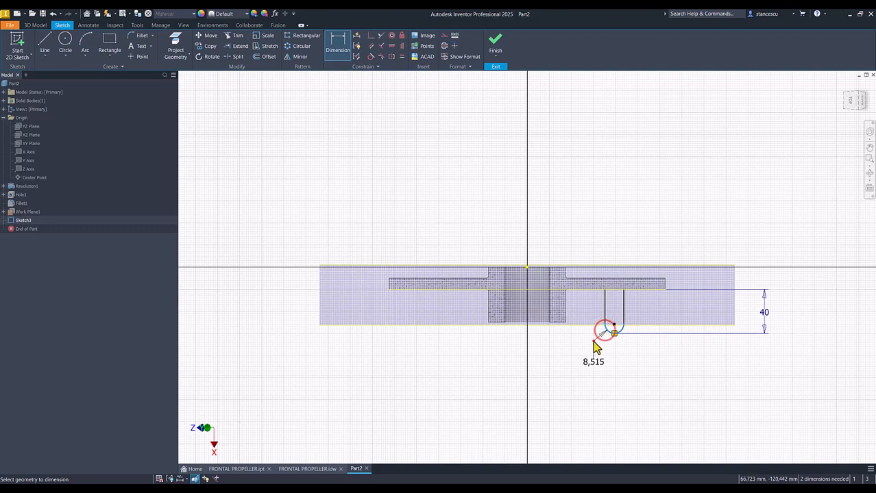
click(594, 346)
text(3,5)
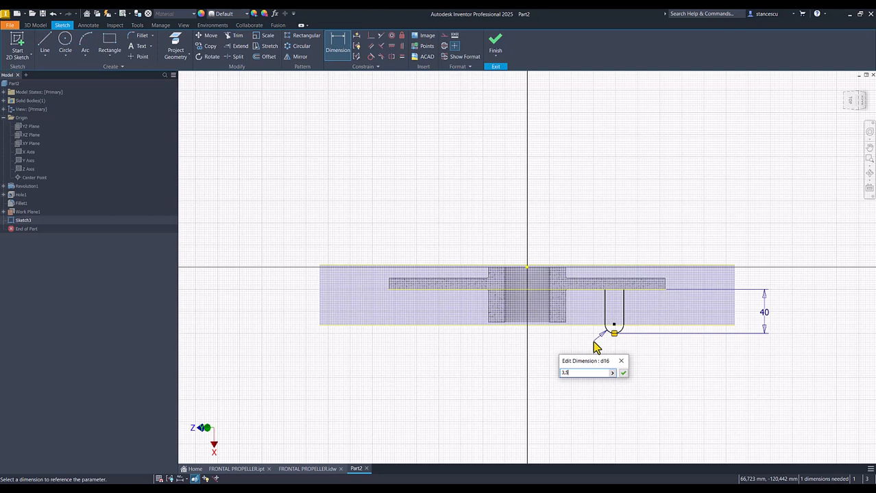
key(Return)
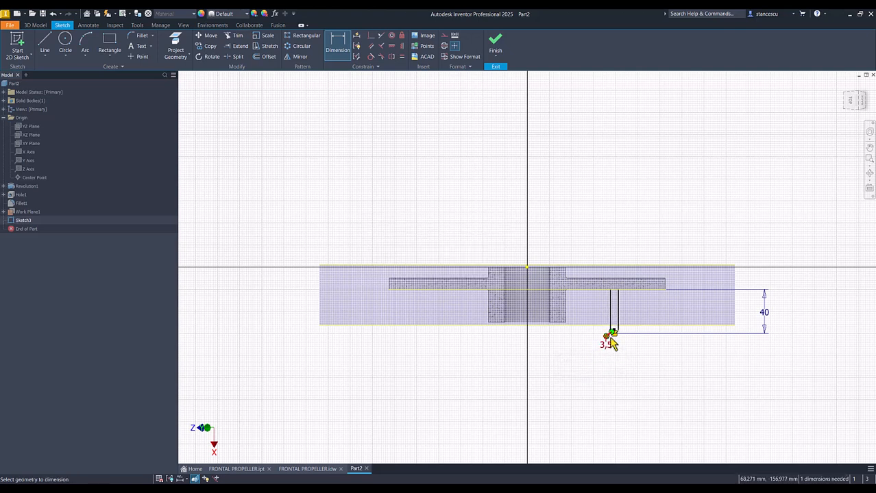
- Dimension the profile's inner line to the origin as 110/2 mm and finish the sketch
click(611, 301)
click(527, 267)
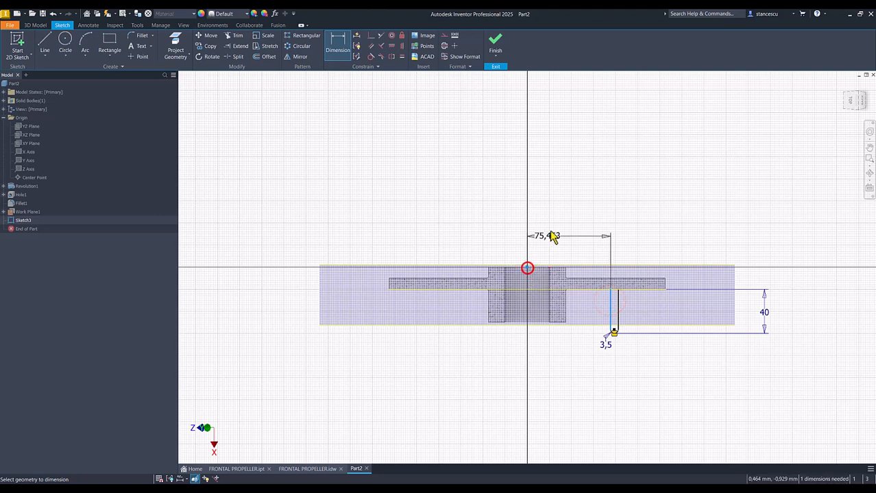
click(551, 226)
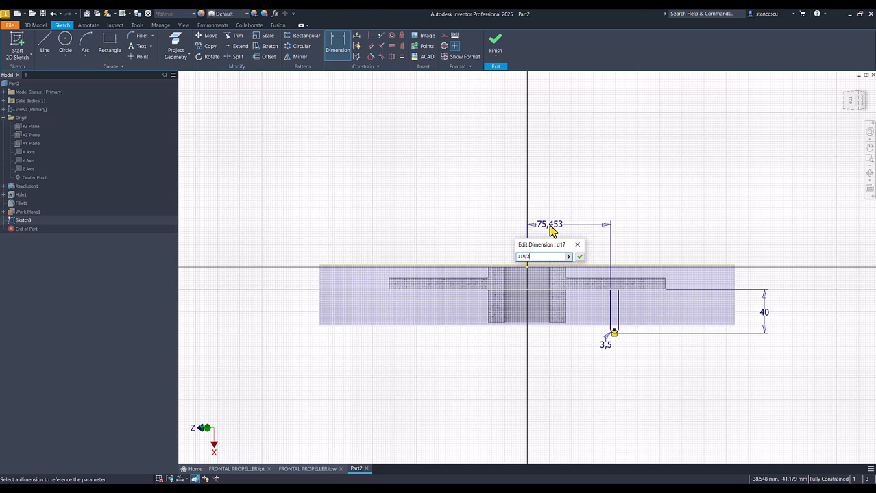
key(Return)
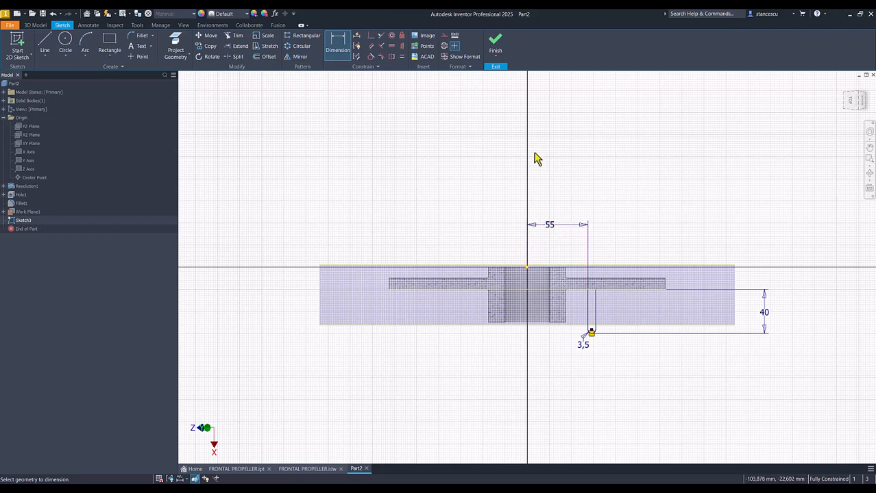
click(495, 43)
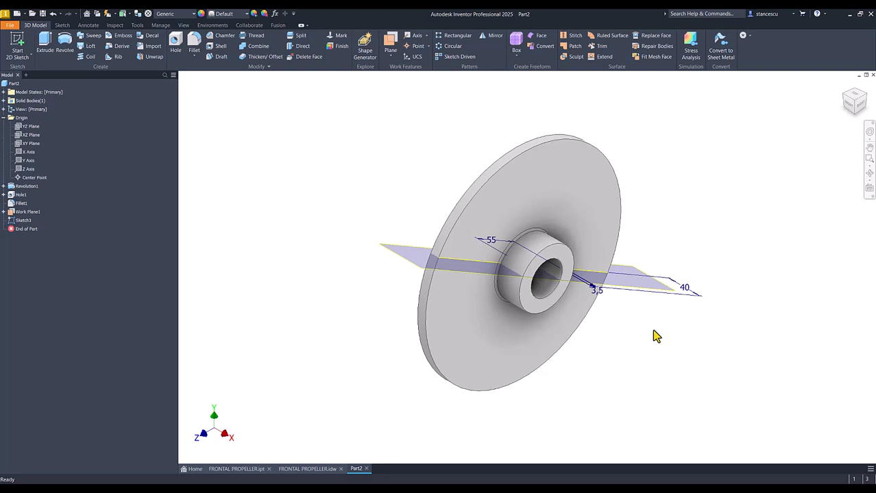
- Hide the angled work plane used for the blade profile
scroll(629, 263, down, 1)
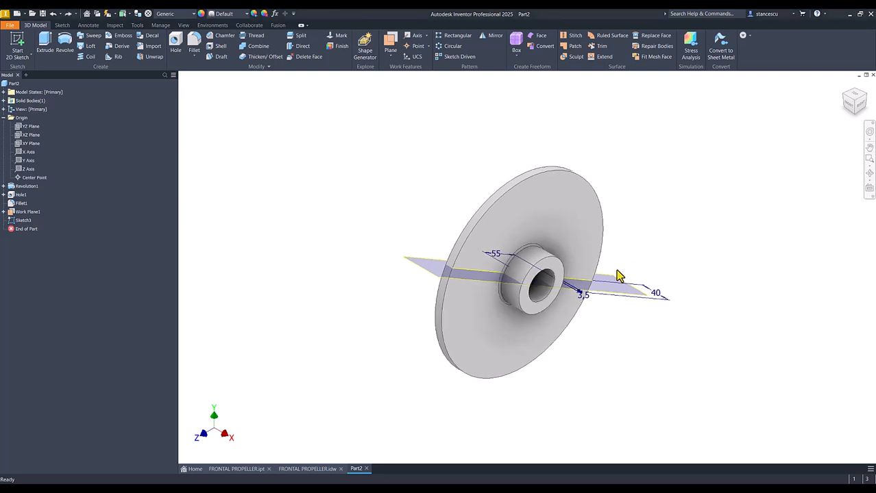
click(621, 280)
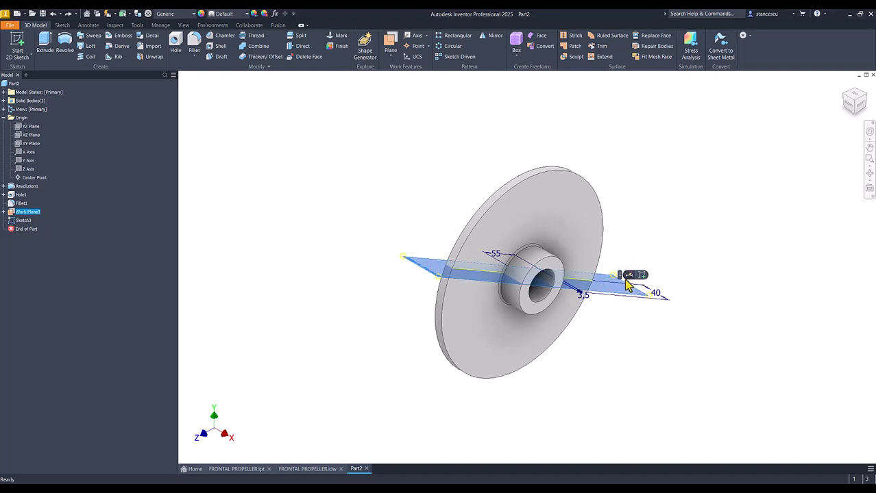
right_click(607, 278)
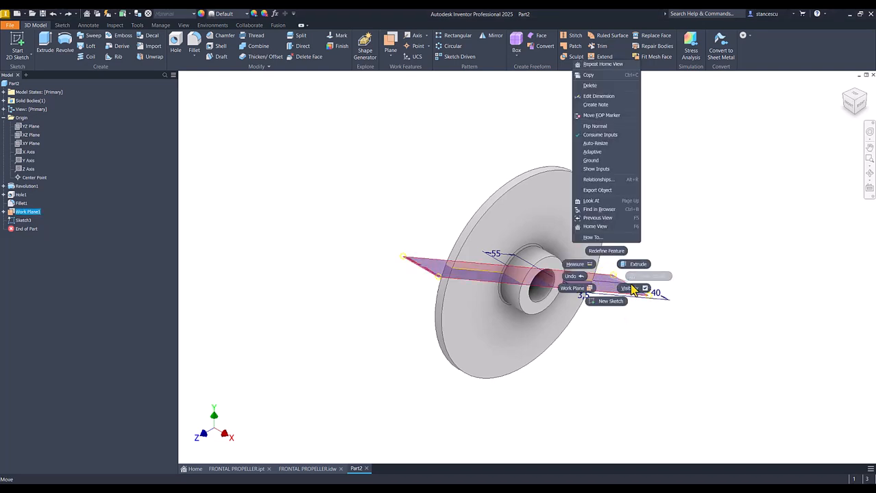
click(632, 288)
- Start a sketch on the disc's hub-side face and draw a line from the origin to the disc's outer edge
click(580, 222)
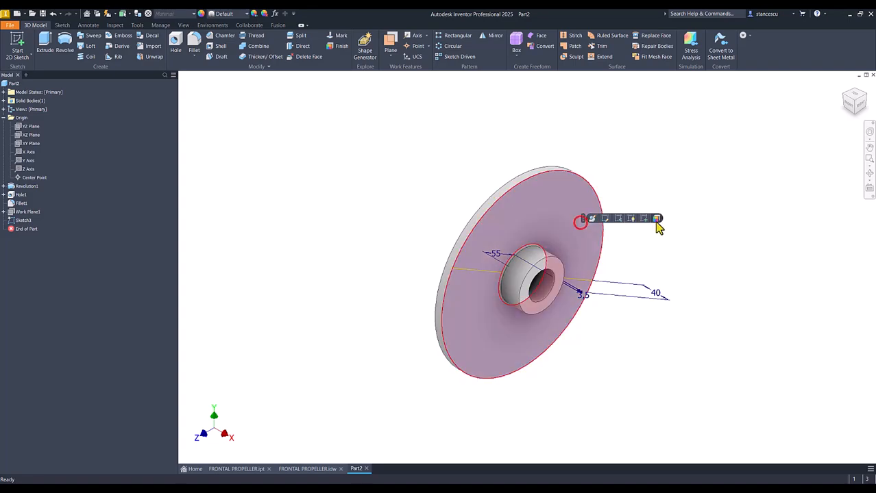
click(644, 219)
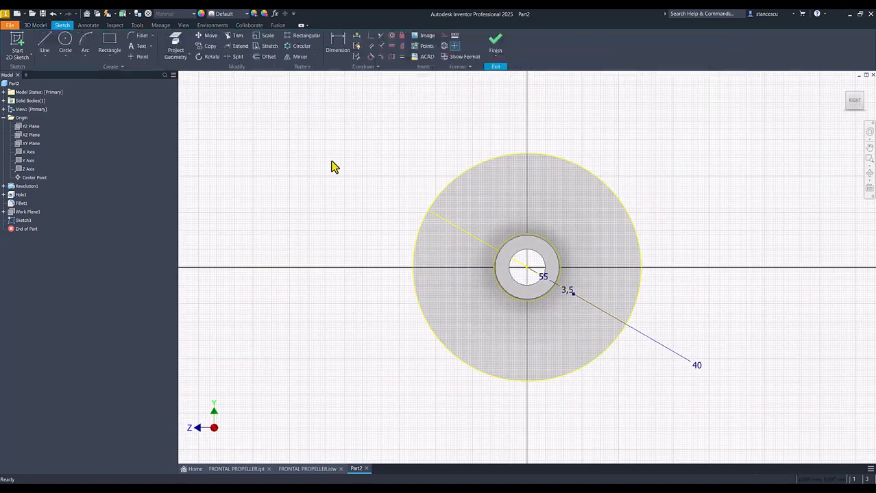
click(45, 42)
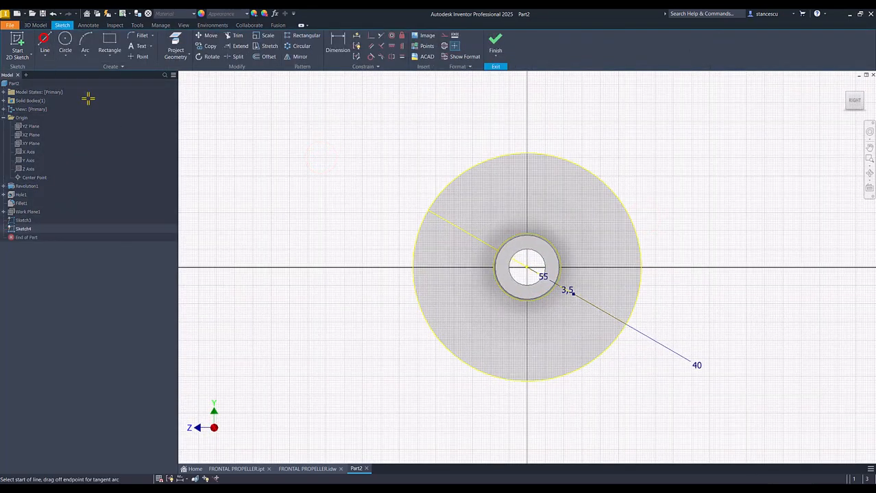
click(526, 268)
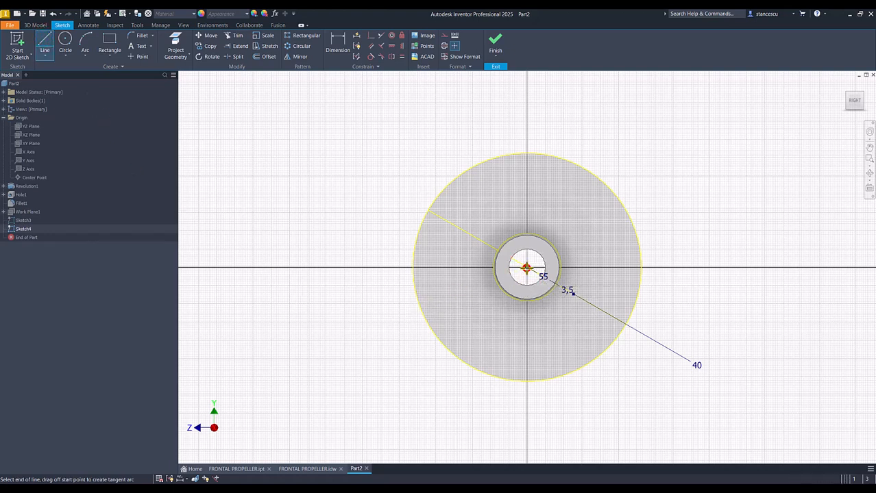
click(444, 344)
key(Escape)
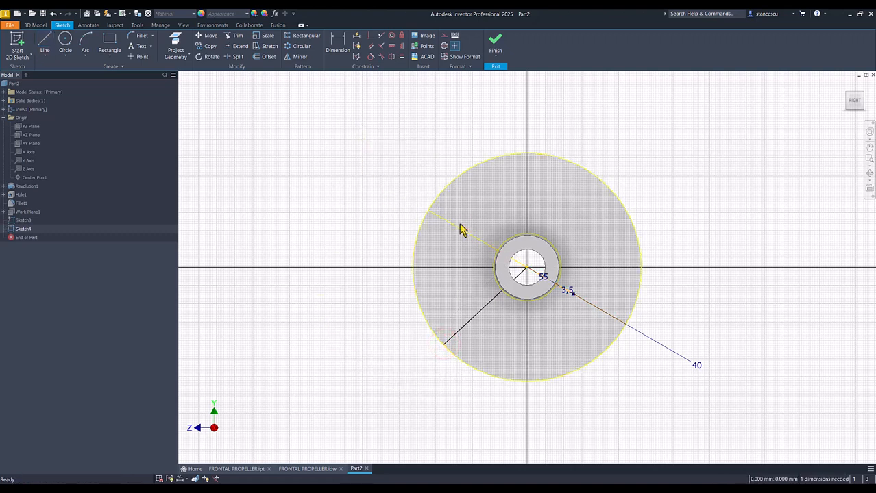
- Project the blade profile's inner line into the path sketch
click(176, 45)
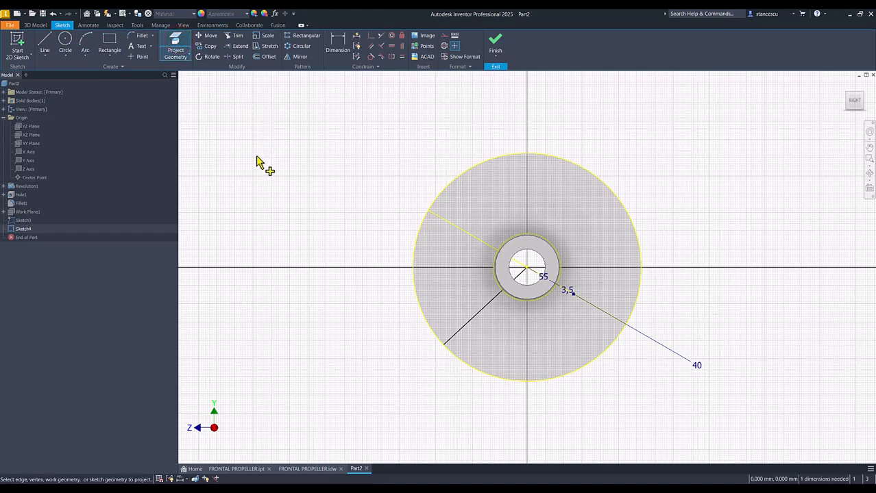
shift+middle_drag(539, 302, 535, 295)
shift+middle_drag(464, 235, 573, 367)
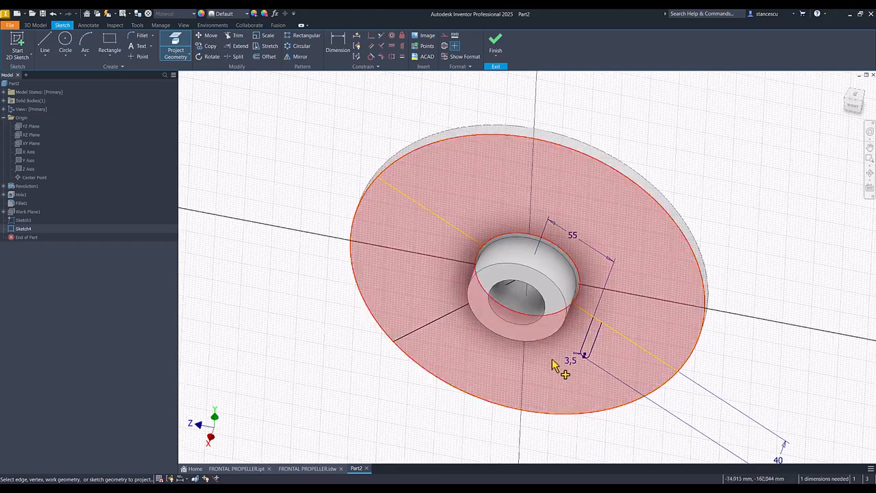
click(584, 335)
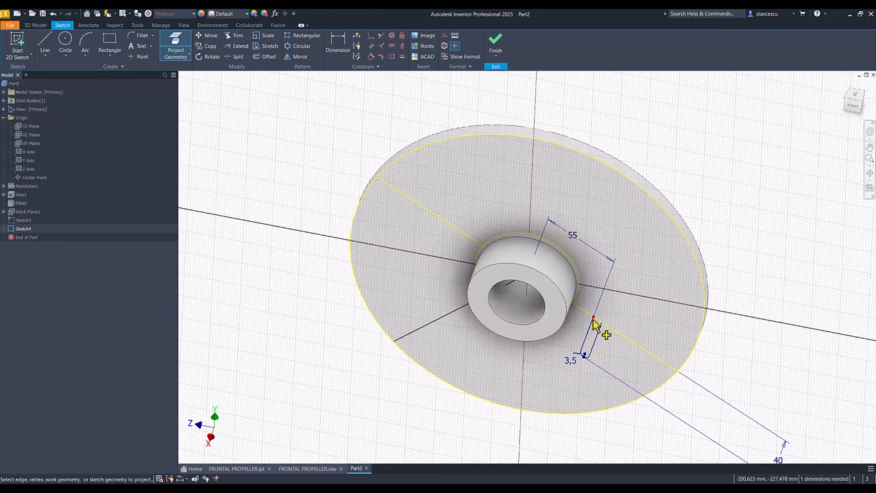
mouse_move(601, 329)
shift+middle_down()
mouse_move(322, 244)
mouse_move(298, 274)
mouse_move(297, 221)
mouse_move(316, 215)
mouse_move(337, 112)
shift+middle_up()
- Dimension the angle between the new line and the blade profile's base line as 120 degrees
click(340, 48)
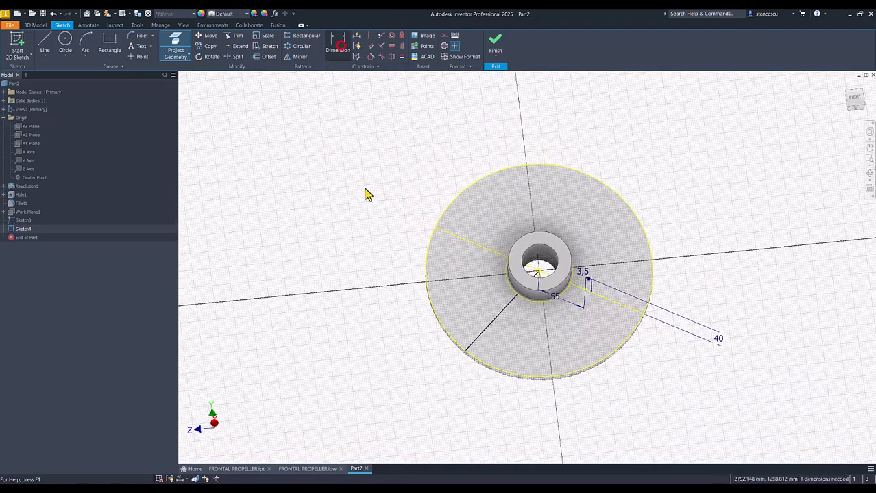
click(482, 335)
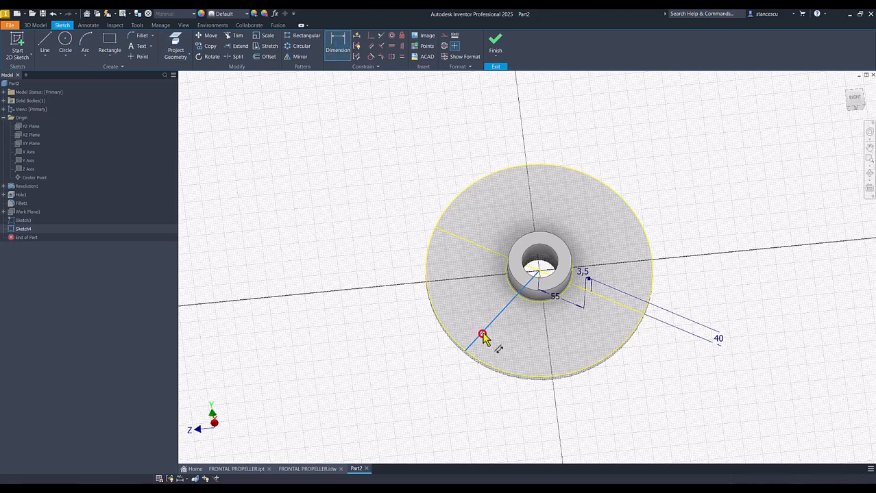
click(620, 303)
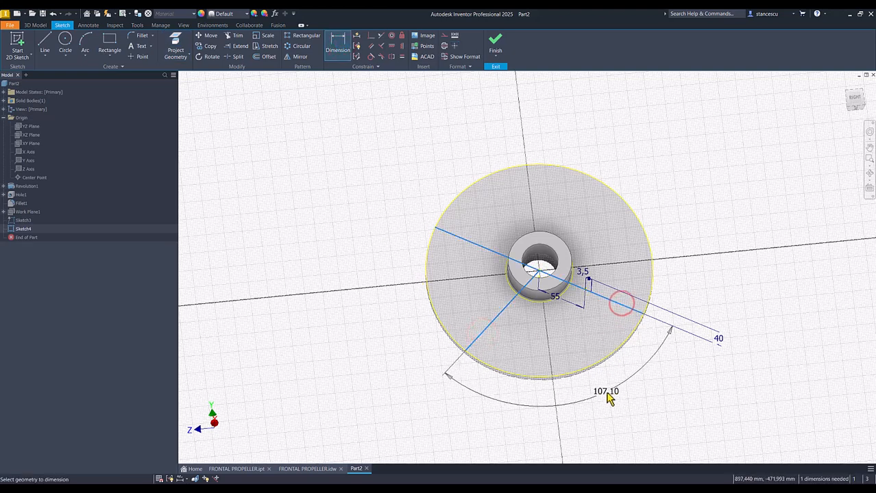
click(603, 396)
text(20)
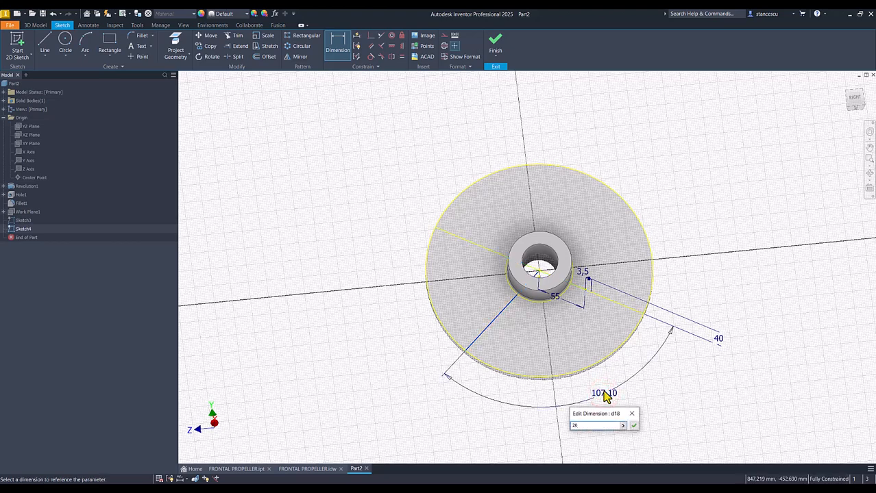
key(BackSpace)
key(BackSpace)
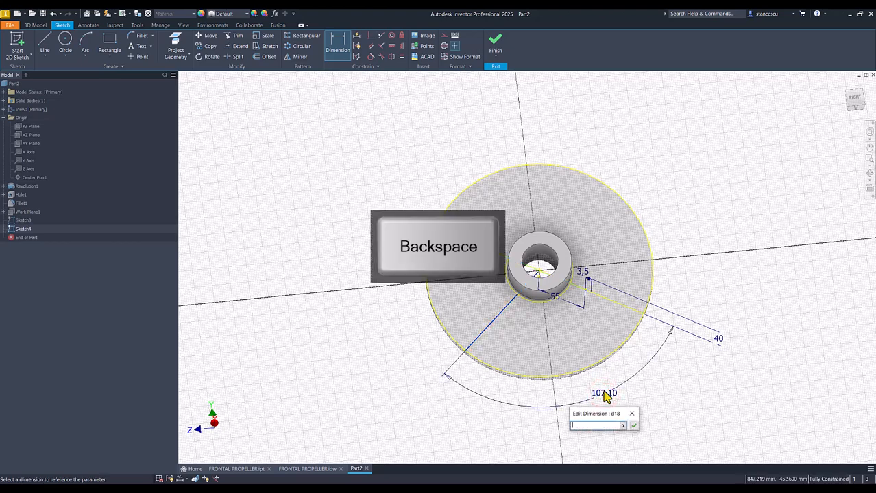
text(20)
key(Return)
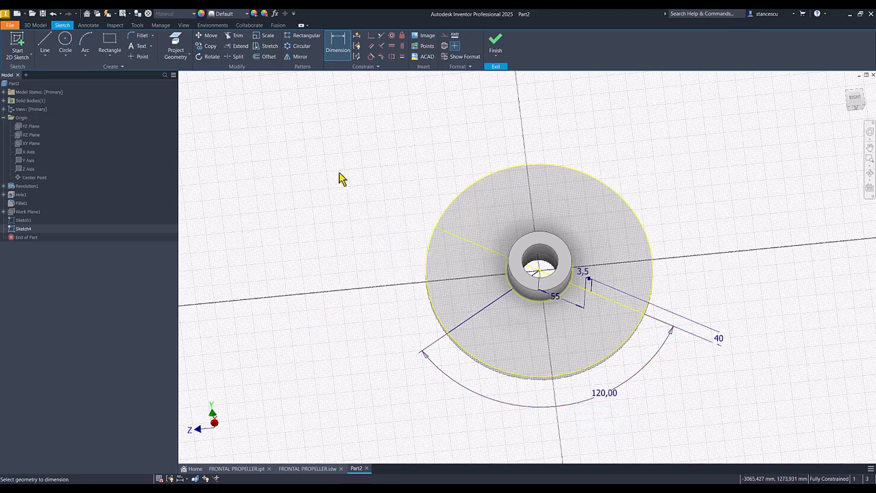
- Draw a three-point arc from the base of the profile's inner line to the angled line's end on the disc edge
click(85, 43)
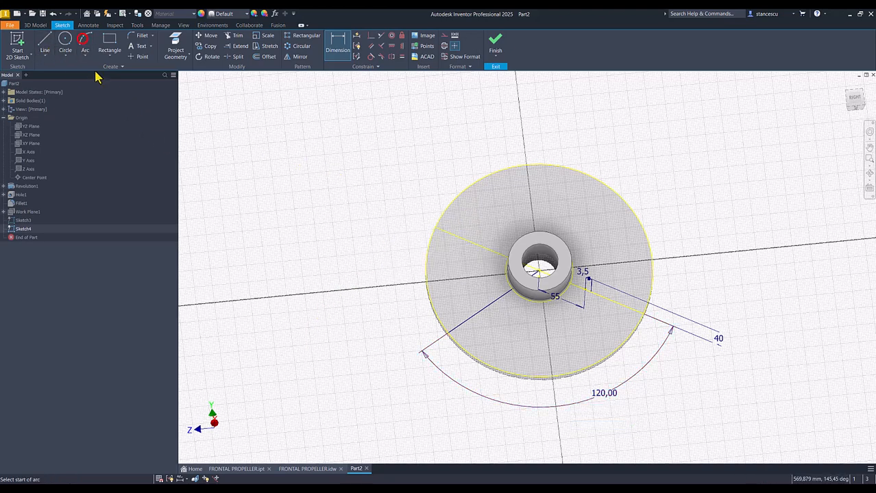
click(584, 289)
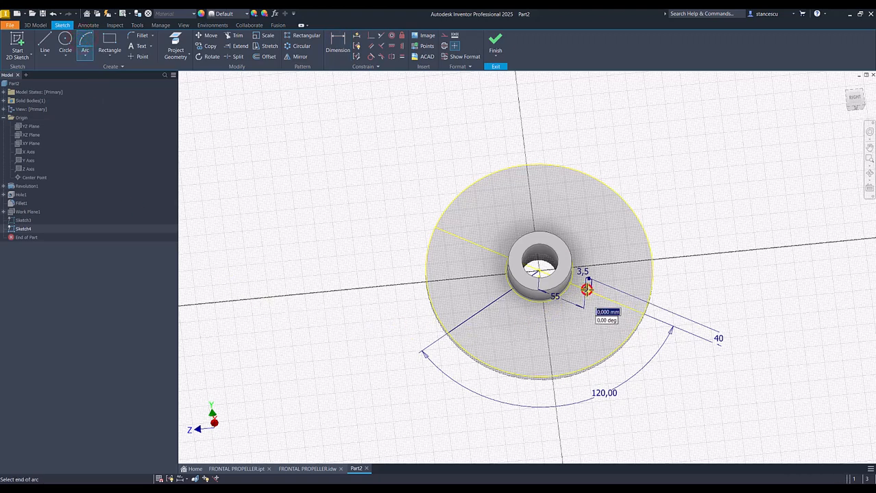
click(449, 334)
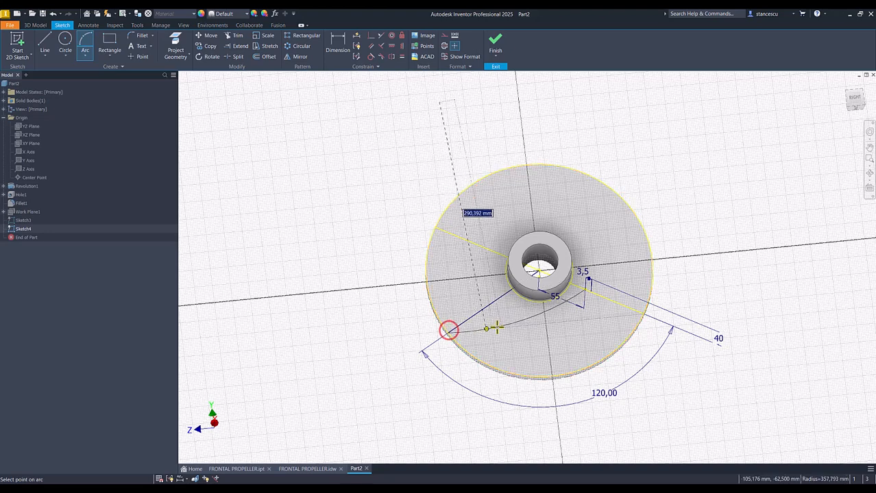
click(455, 235)
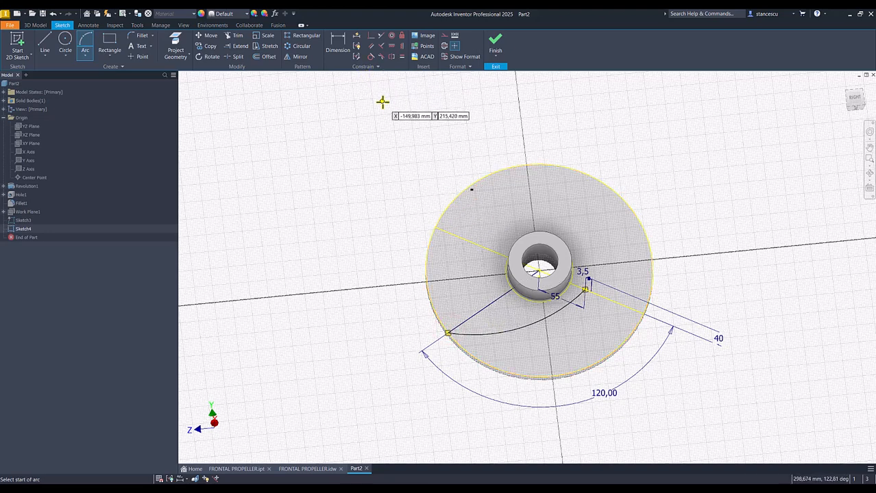
- Constrain the arc perpendicular to the blade profile's base line
click(381, 46)
click(557, 309)
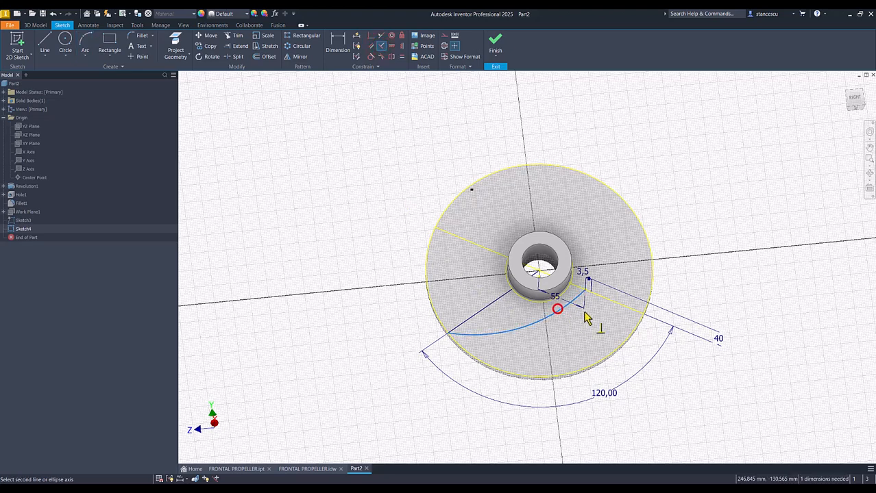
click(601, 299)
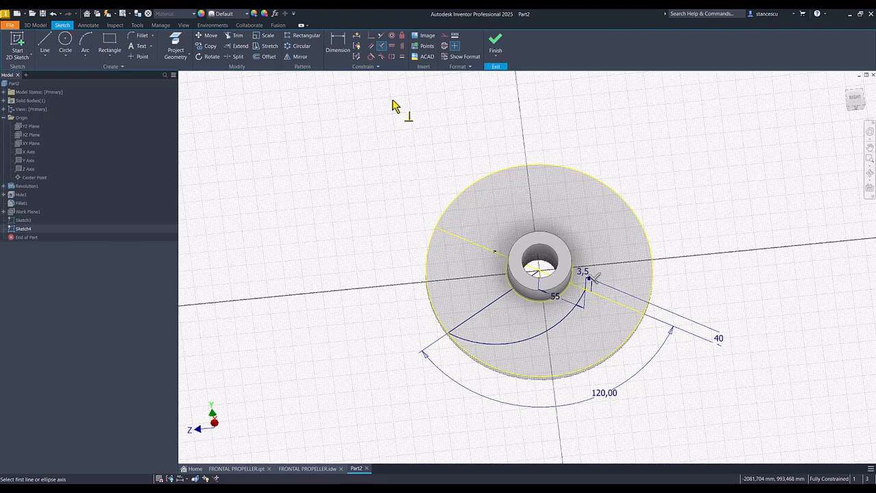
key(Escape)
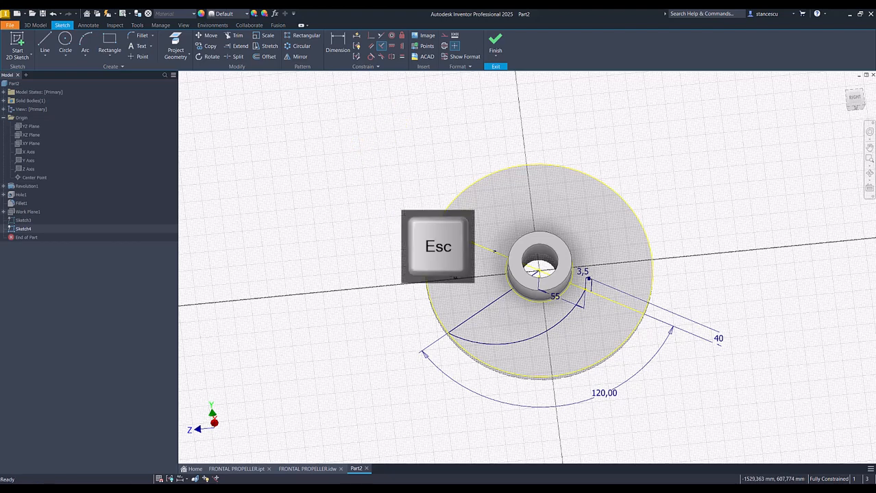
- Convert the angled line from the origin to construction geometry and finish the sketch
click(507, 298)
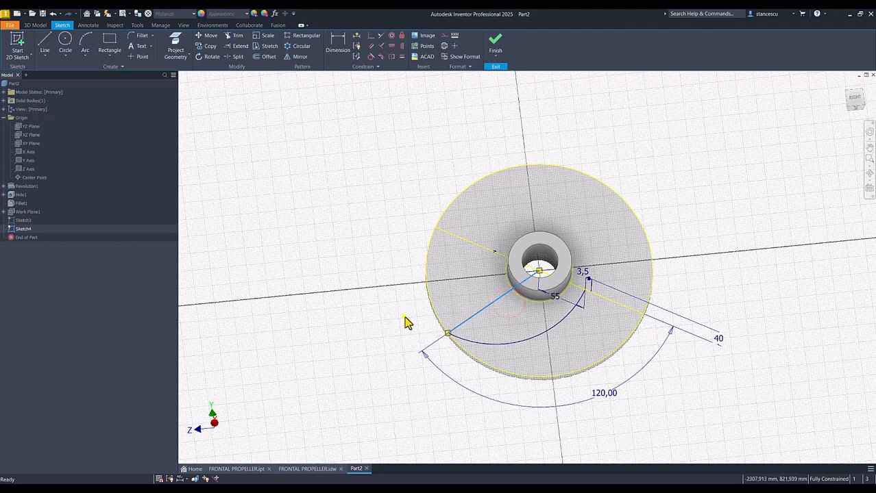
right_click(404, 317)
click(445, 318)
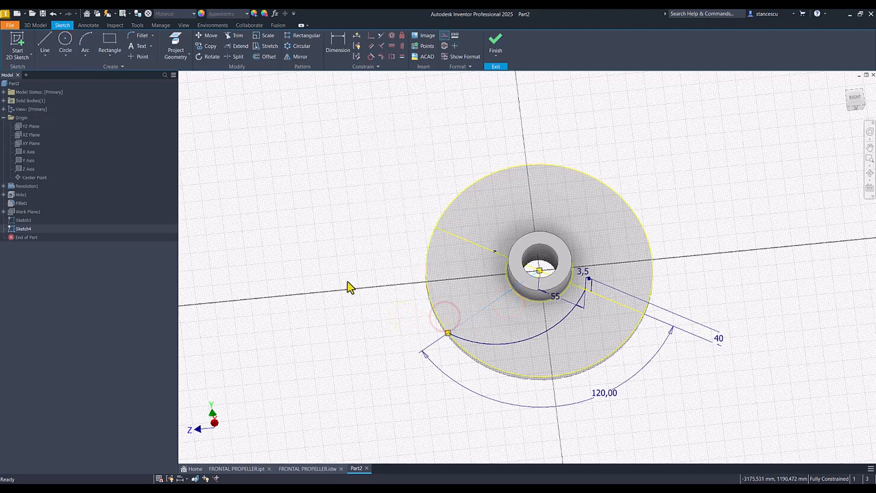
click(495, 48)
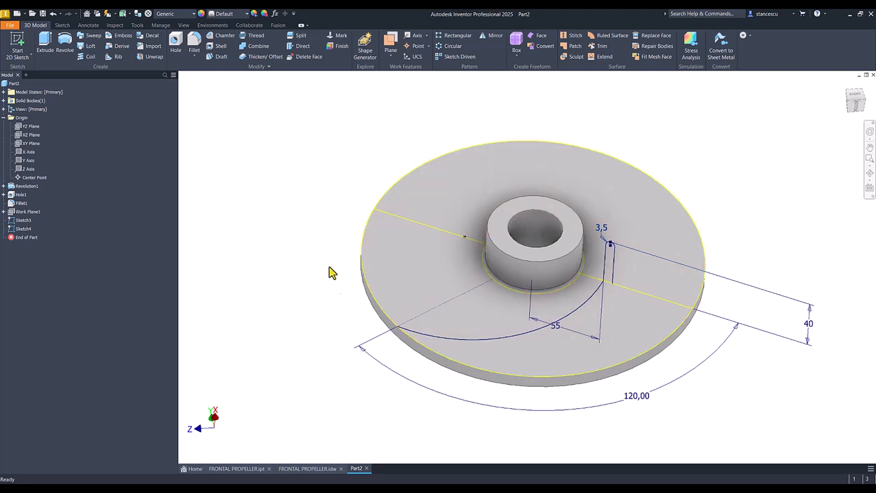
- Sweep the blade profile along the arc path, joined to the disc, and return to the home view
click(91, 35)
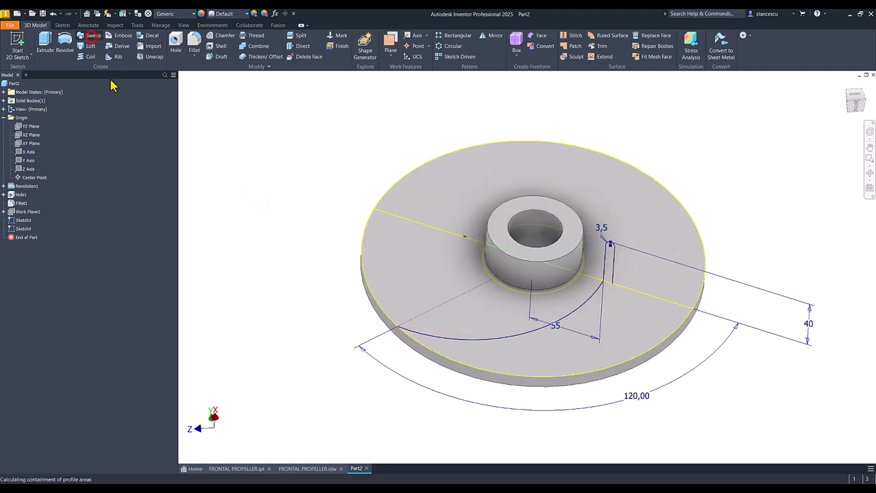
click(607, 277)
click(253, 135)
click(518, 335)
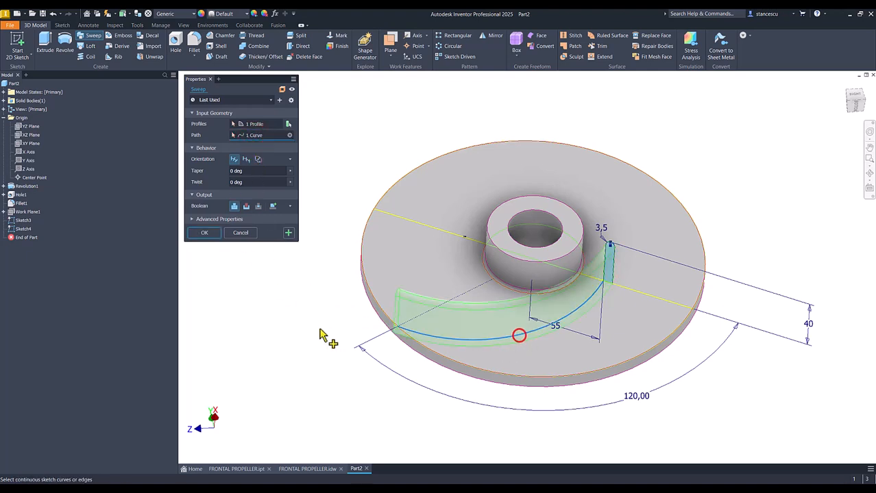
click(205, 233)
key(F6)
click(236, 256)
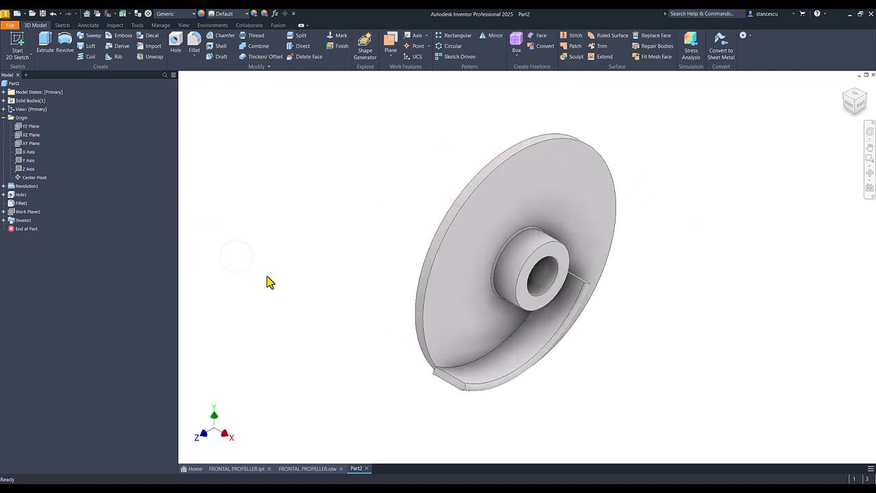
- Create a sketch on the small blade face that protrudes past the disc's rim, keeping only its projected outline
shift+middle_drag(385, 355, 609, 214)
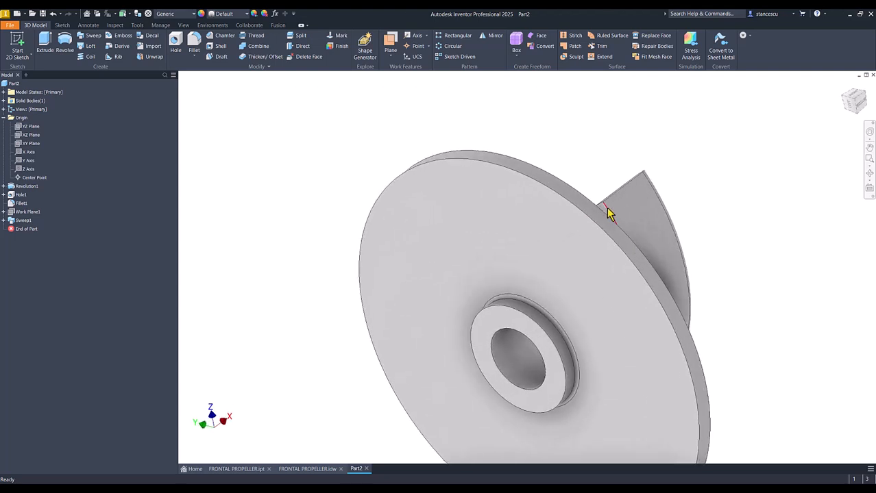
scroll(608, 219, down, 4)
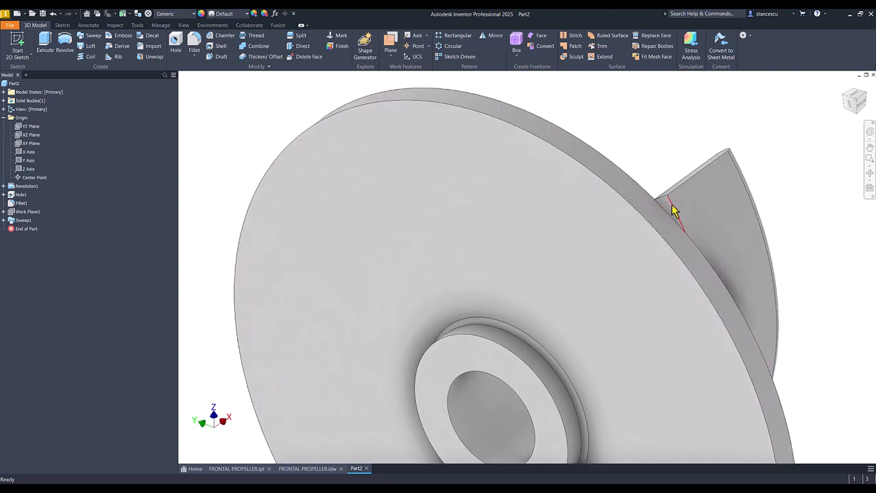
click(666, 210)
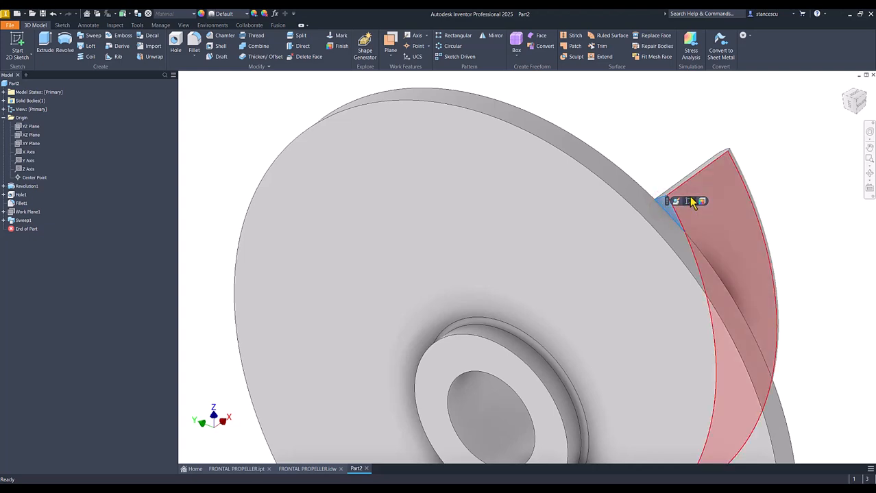
click(690, 201)
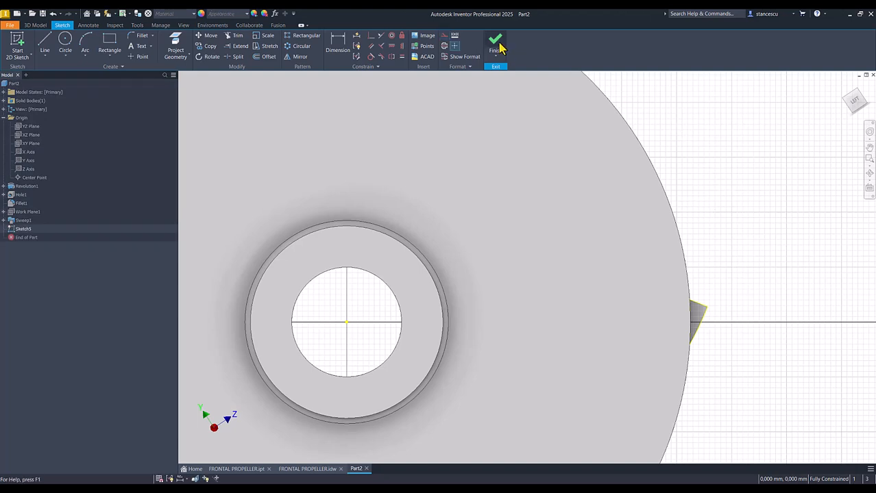
click(497, 45)
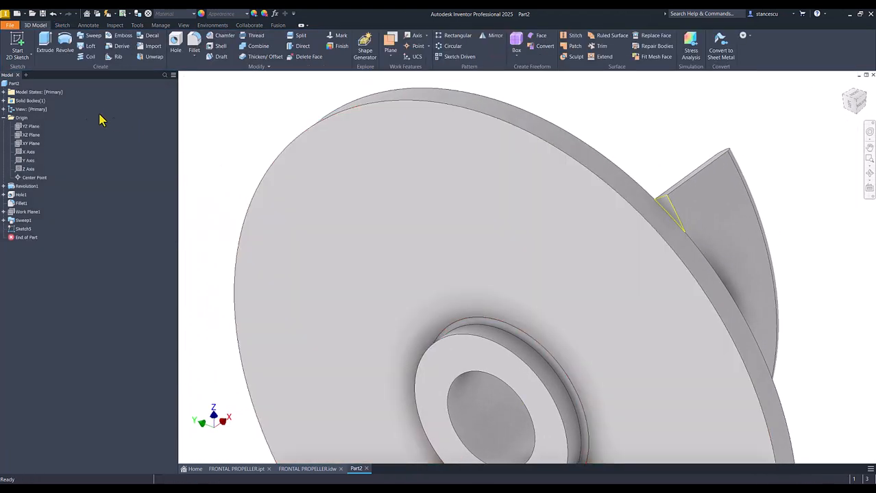
- Cut the protruding tip off the blade by extruding the projected outline through all, and return to the home view
click(45, 42)
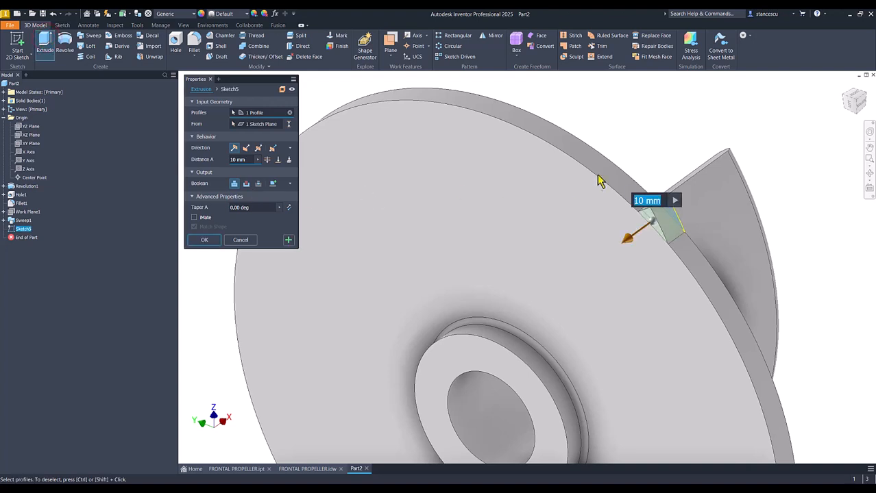
click(245, 185)
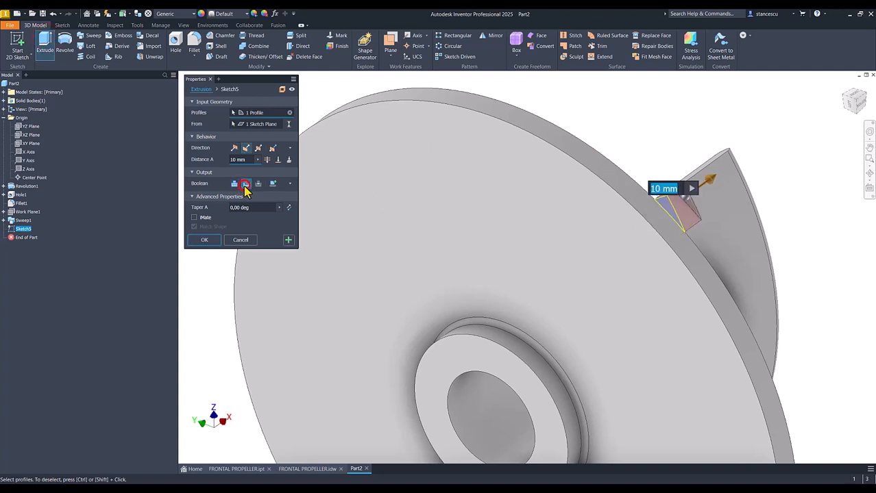
click(267, 163)
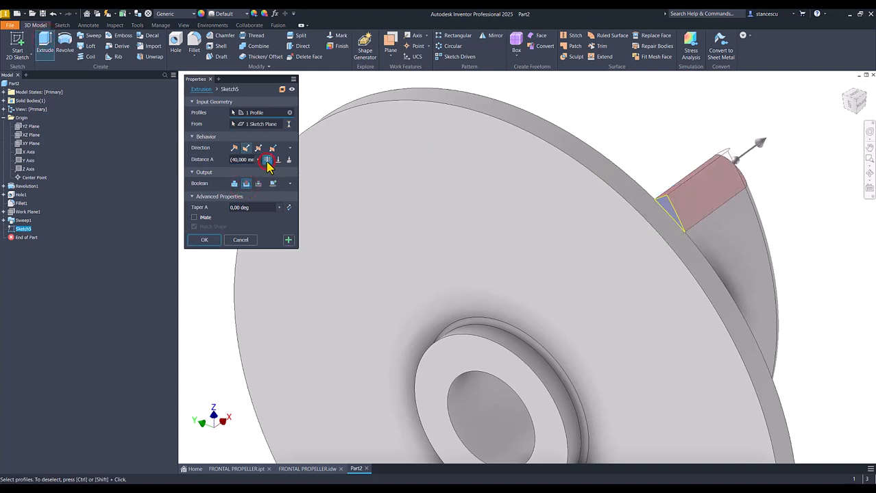
click(203, 240)
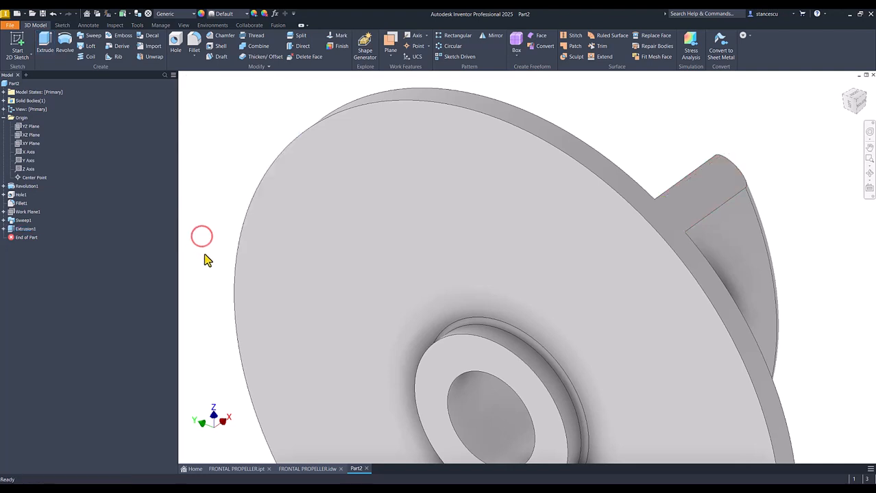
key(F6)
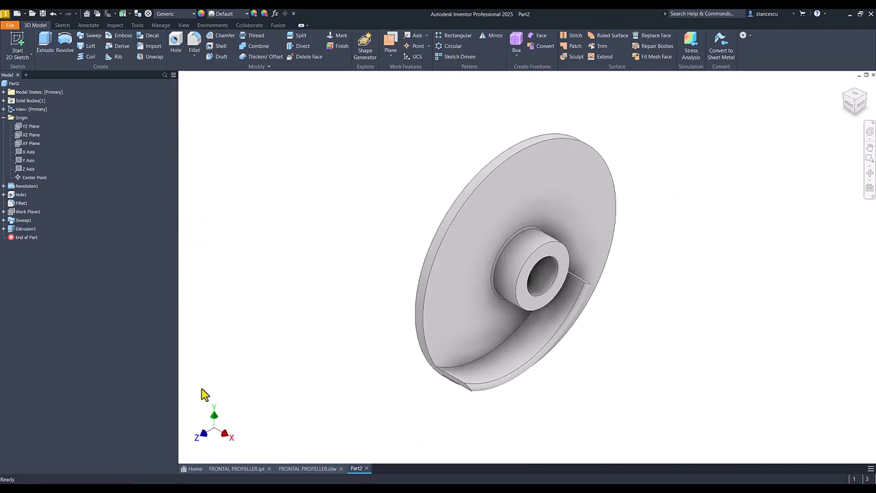
- Examine the blade fillets in the finished FRONTAL PROPELLER part and the radii in its drawing, and return to Part2
click(240, 470)
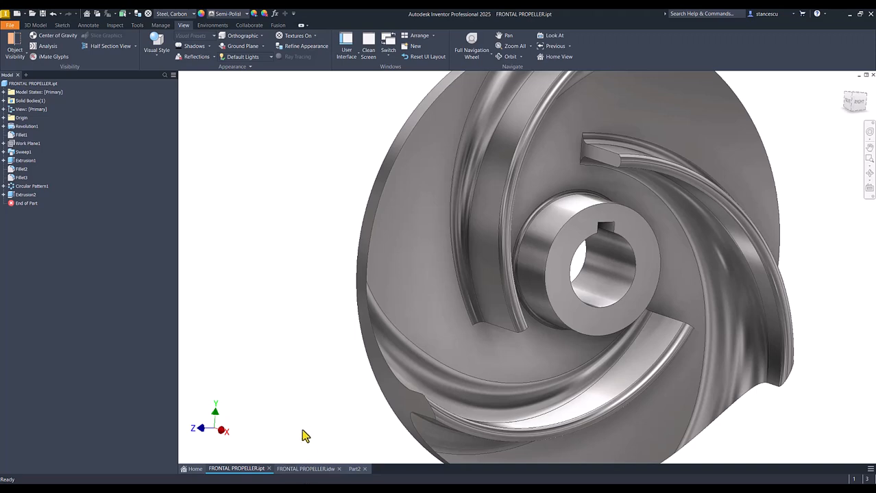
key(F6)
click(306, 470)
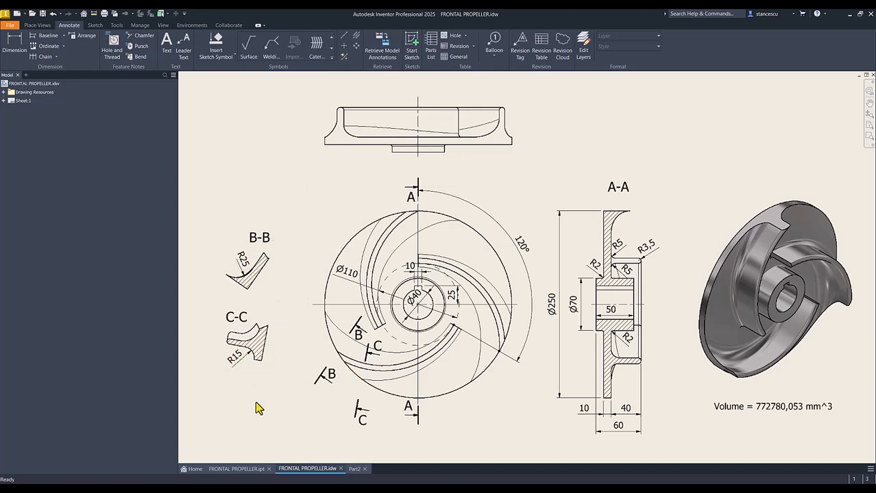
click(355, 469)
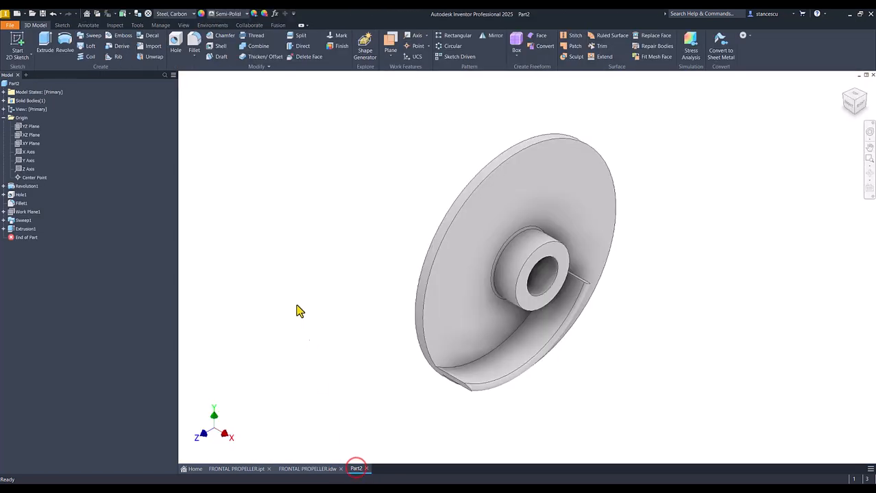
- Apply a variable-radius fillet to the blade's concave-side base edge, 25 mm at the rim end and 5 mm at the hub end
click(196, 43)
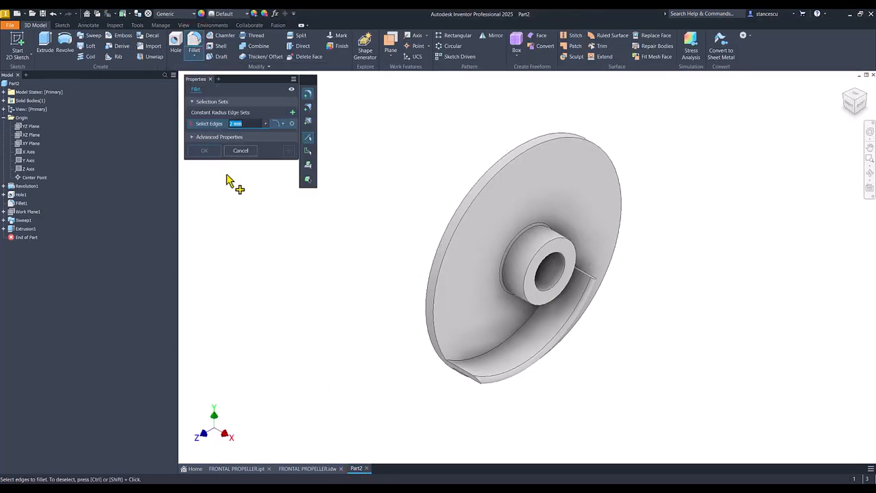
click(307, 110)
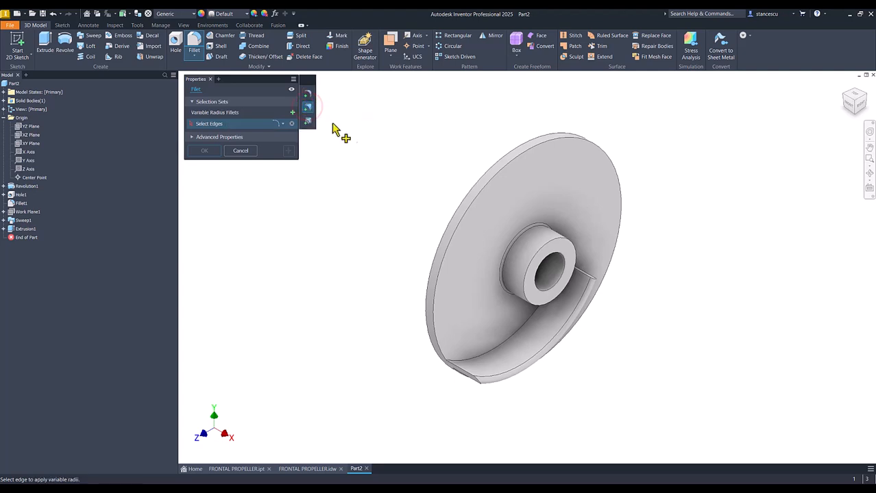
click(522, 331)
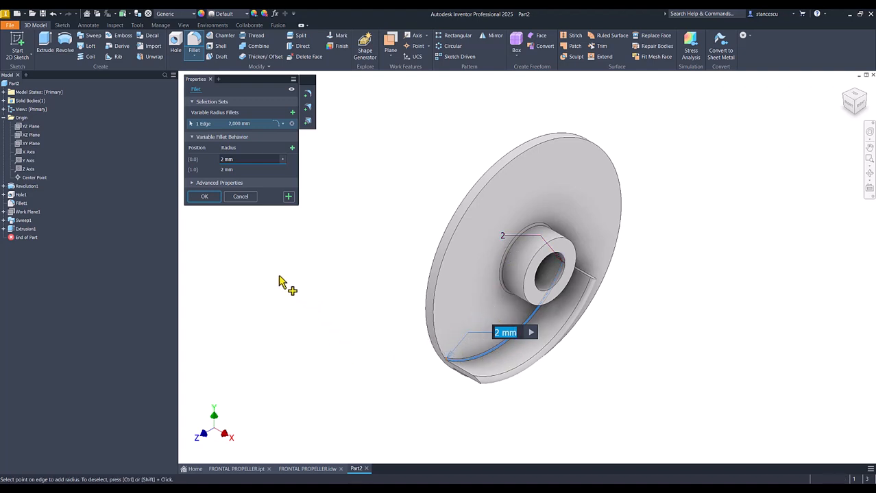
click(235, 159)
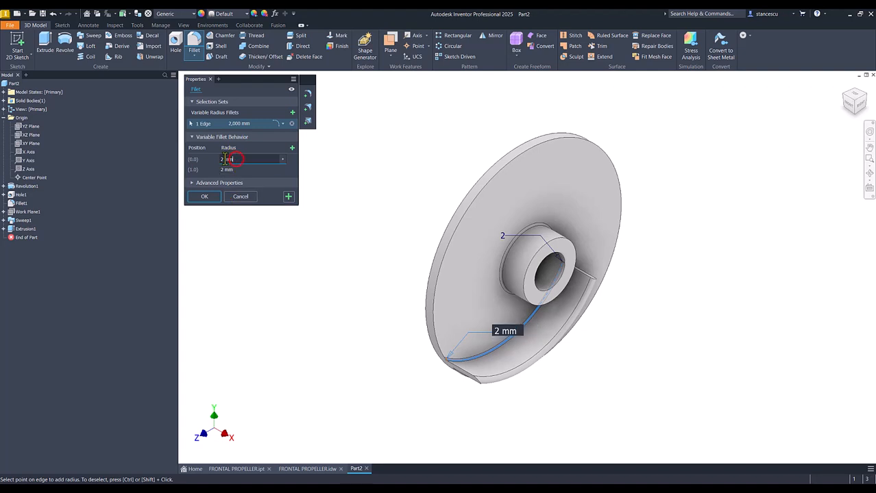
text(25)
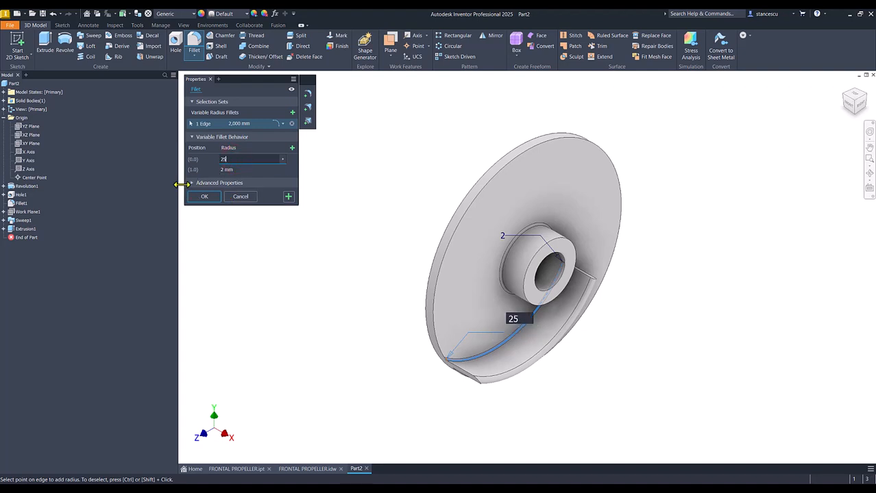
click(233, 169)
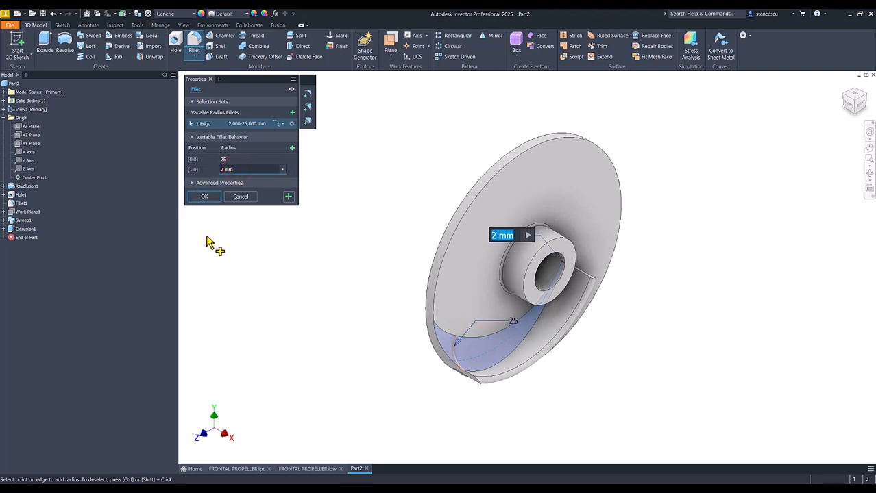
click(238, 170)
click(235, 170)
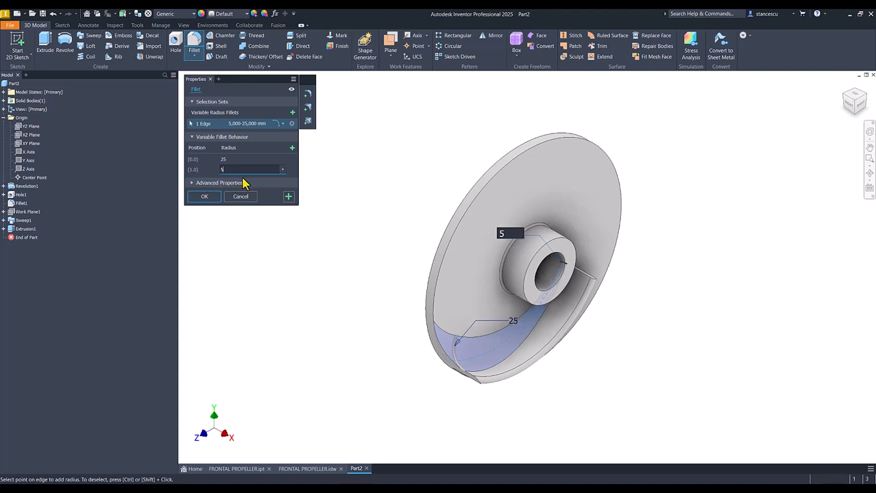
click(288, 197)
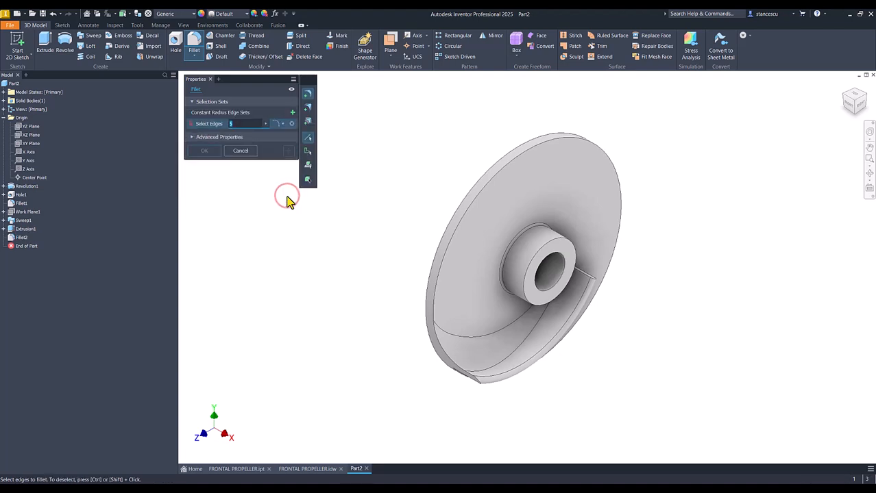
- Apply a variable-radius fillet to the blade's convex-side base edge, 5 mm at the hub end and 15 mm at the rim end
shift+middle_drag(295, 205, 291, 247)
click(306, 107)
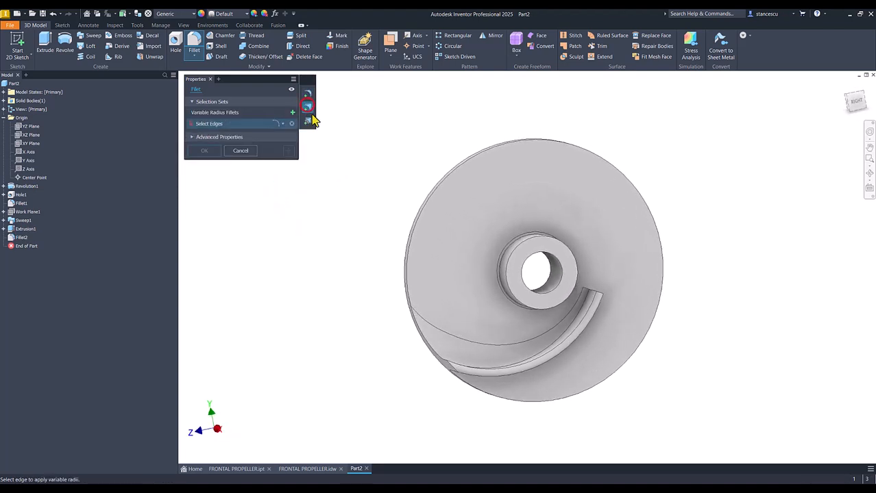
shift+middle_drag(288, 264, 497, 399)
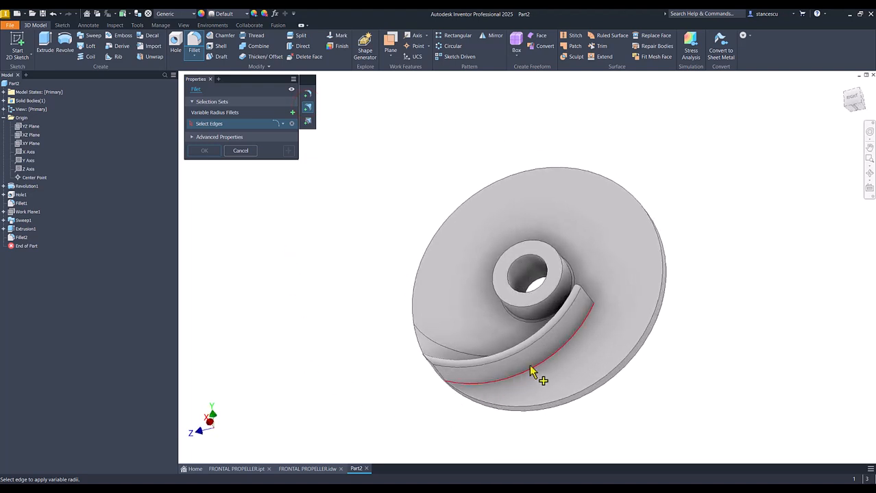
click(533, 370)
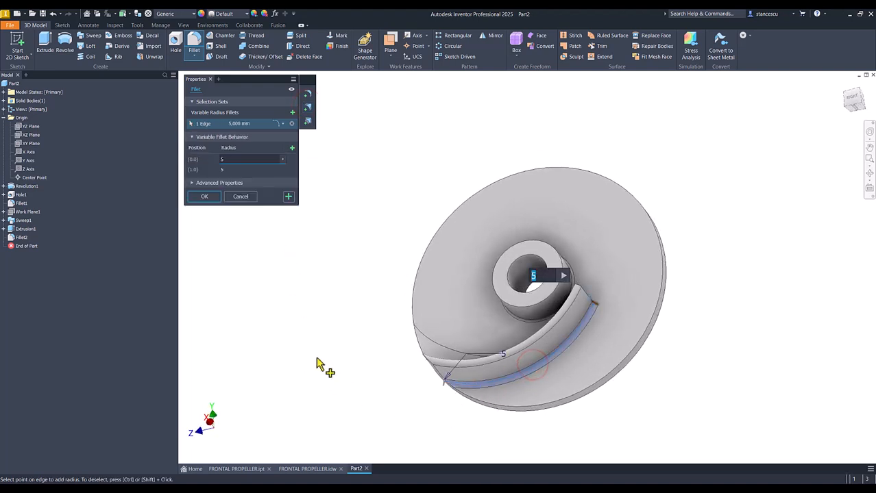
shift+middle_drag(303, 348, 306, 347)
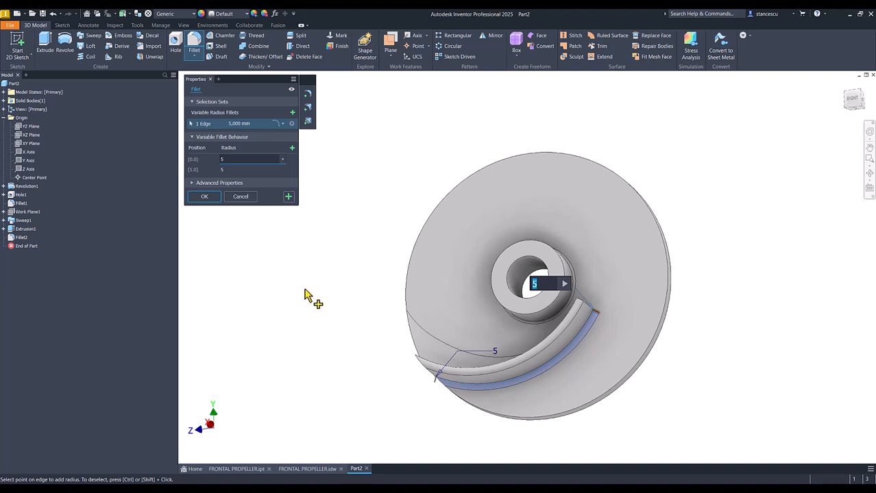
click(237, 170)
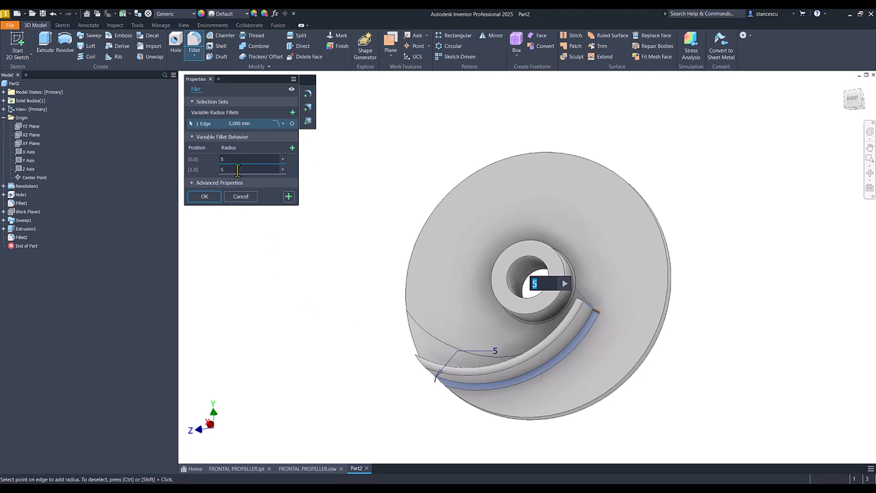
click(225, 169)
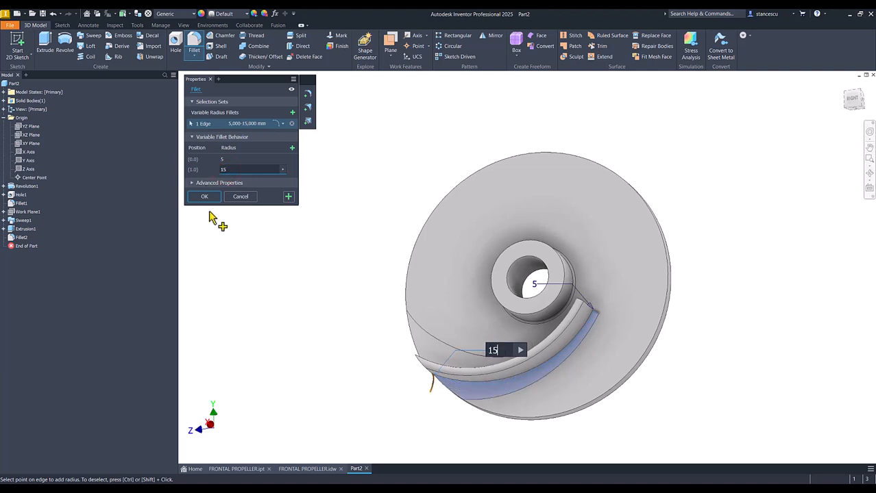
click(211, 195)
key(F6)
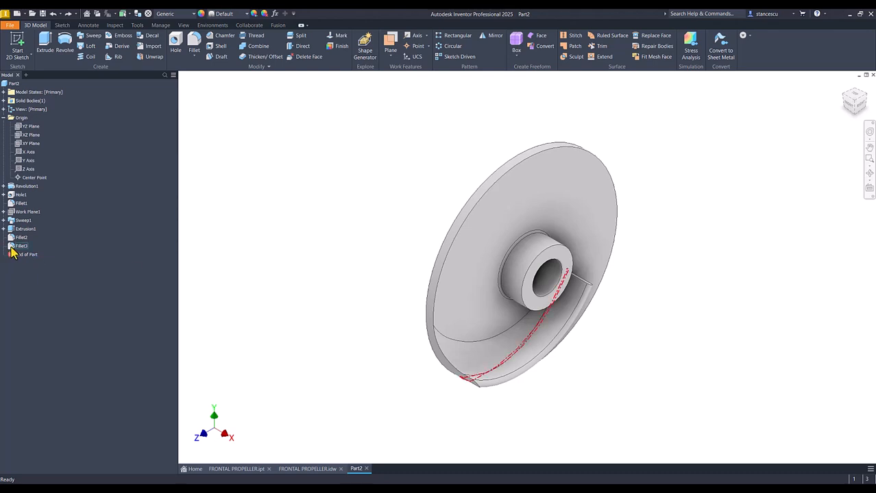
- Circular-pattern the revolved body, blade sweep, tip cut and both variable fillets about the bore axis, with 3 occurrences over 360 degrees
click(453, 47)
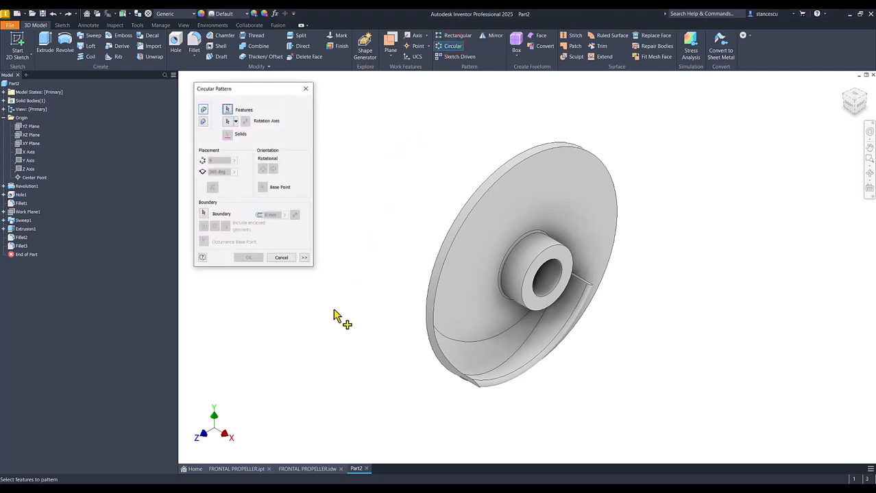
click(12, 247)
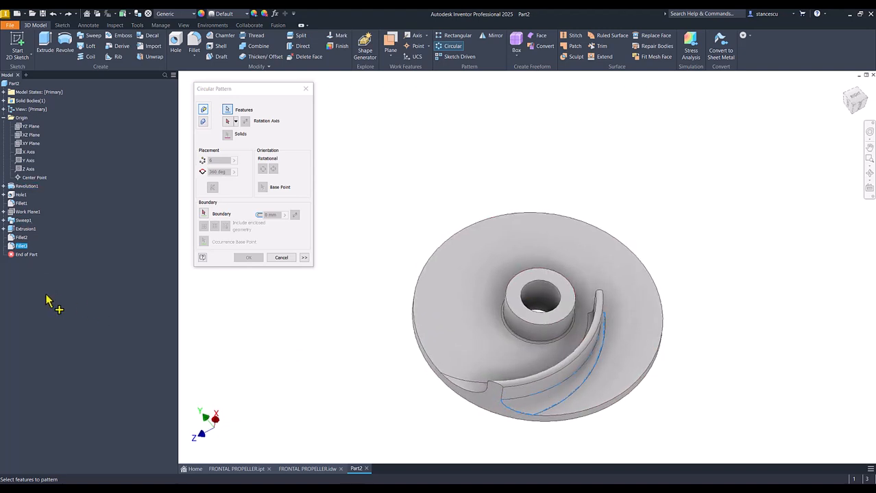
click(23, 230)
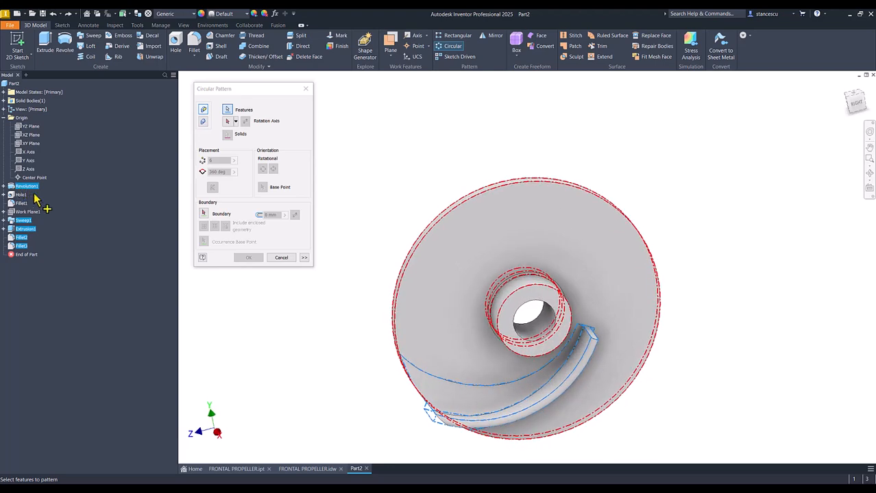
click(20, 189)
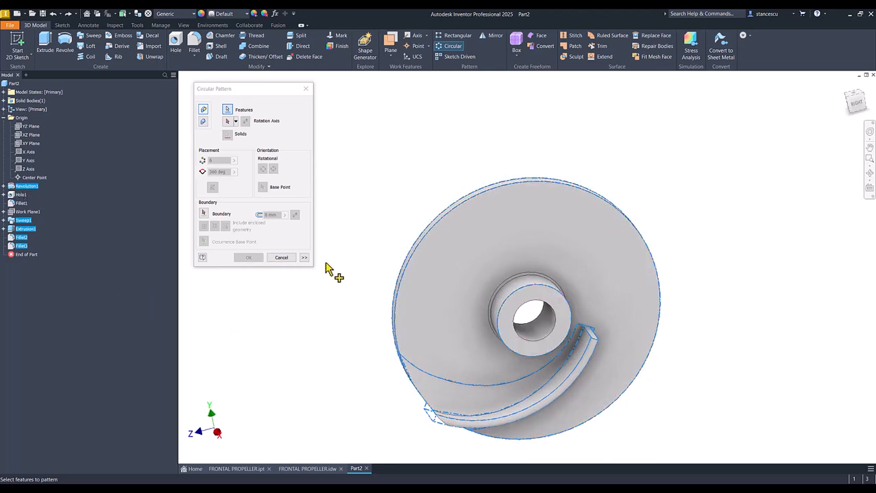
key(F6)
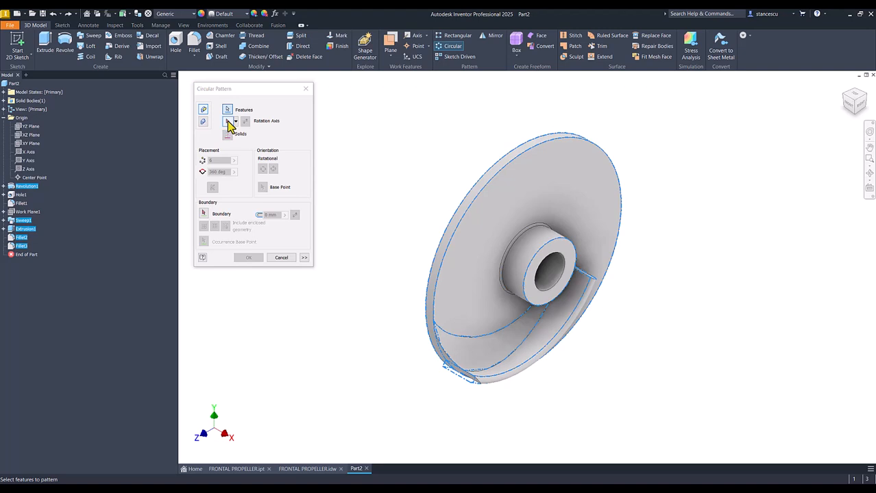
click(228, 121)
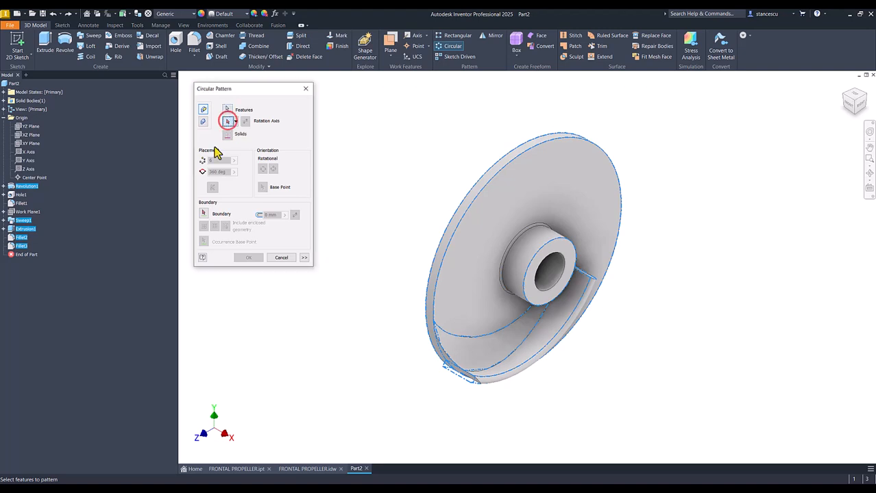
click(556, 273)
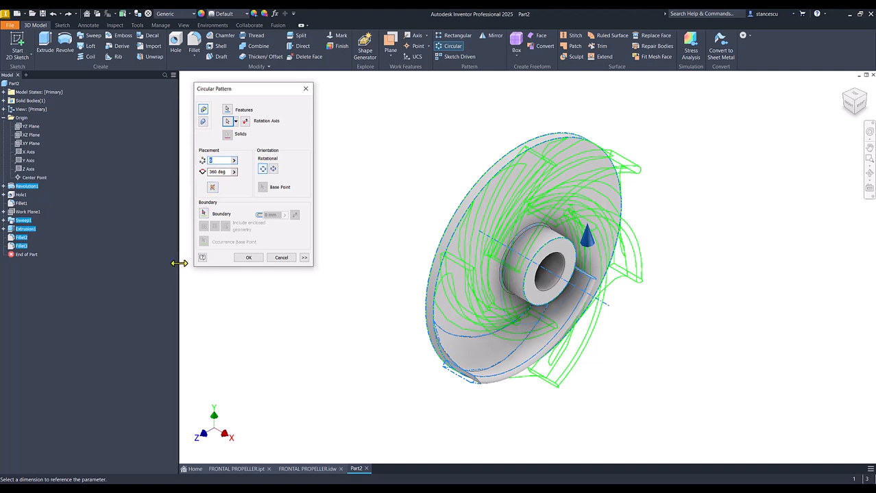
text(3)
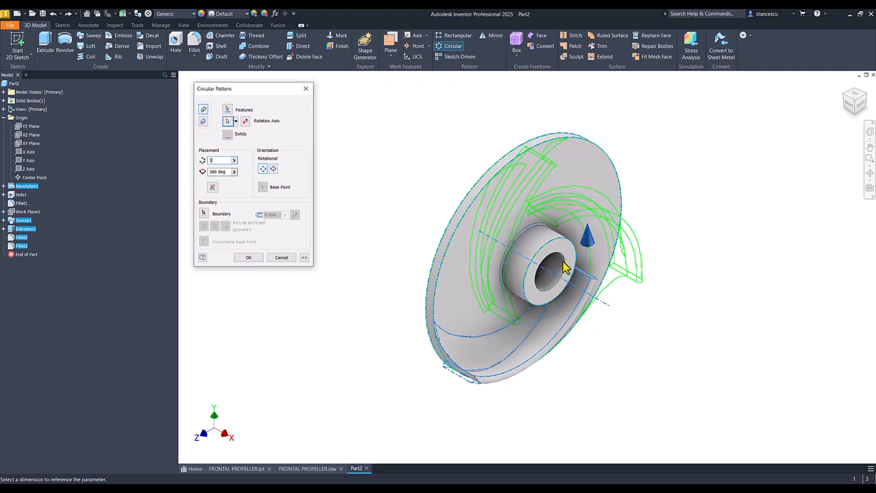
click(248, 258)
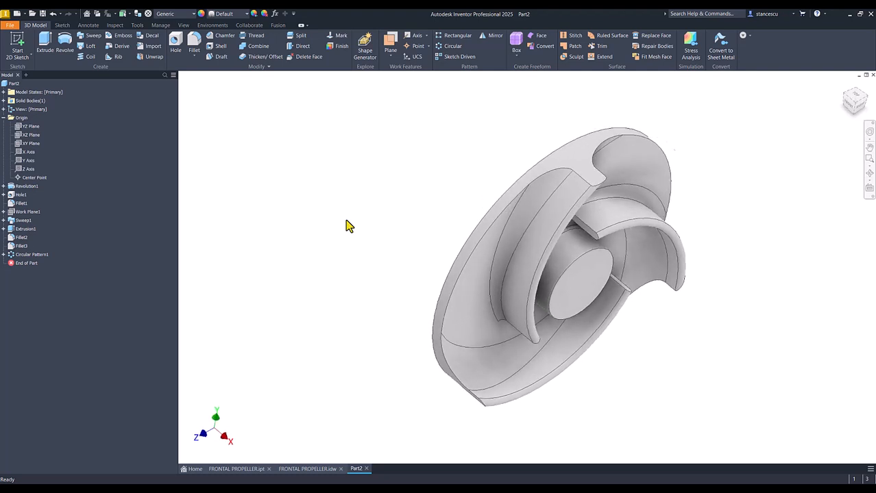
key(F6)
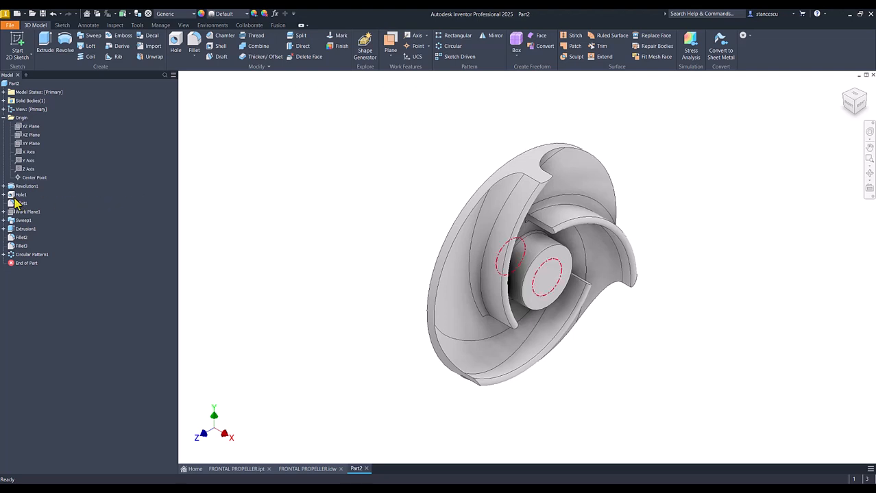
- Reorder the hub's hole feature to directly before the circular pattern, and roll the part history back to before the pattern
drag(16, 202, 13, 255)
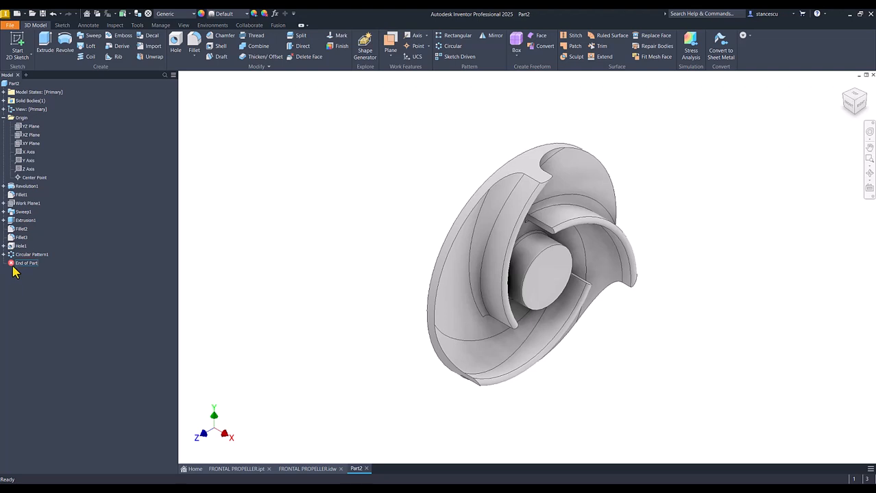
drag(13, 266, 15, 255)
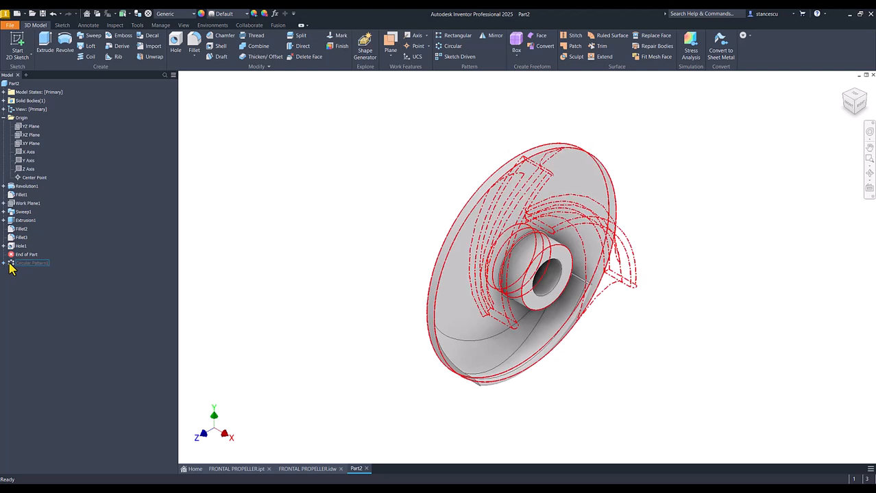
- Undo the history rollback and delete the circular pattern feature
click(230, 226)
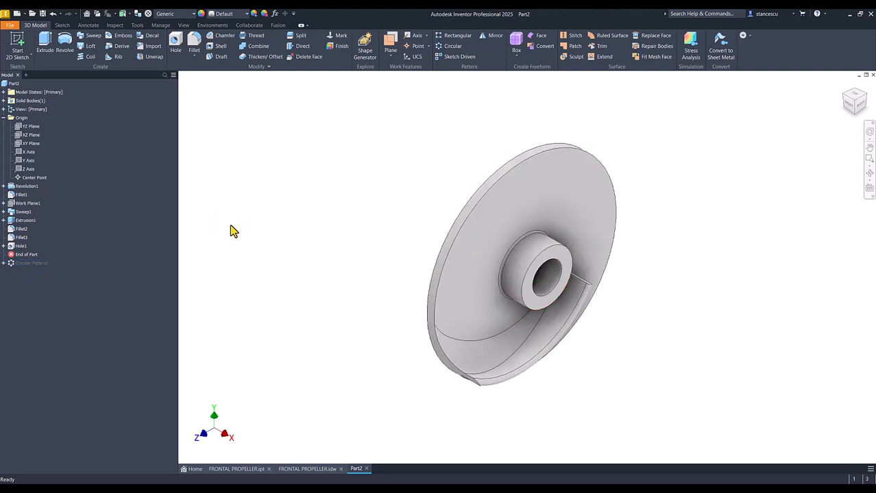
key(ctrl+z)
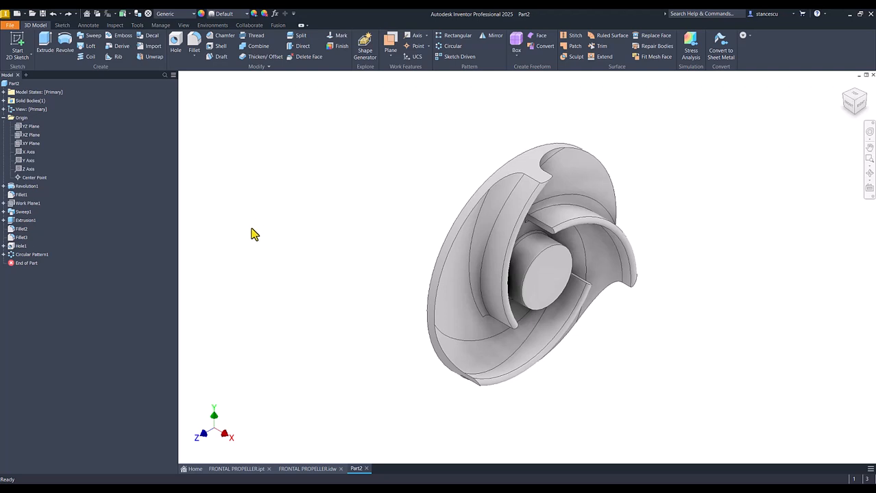
right_click(10, 255)
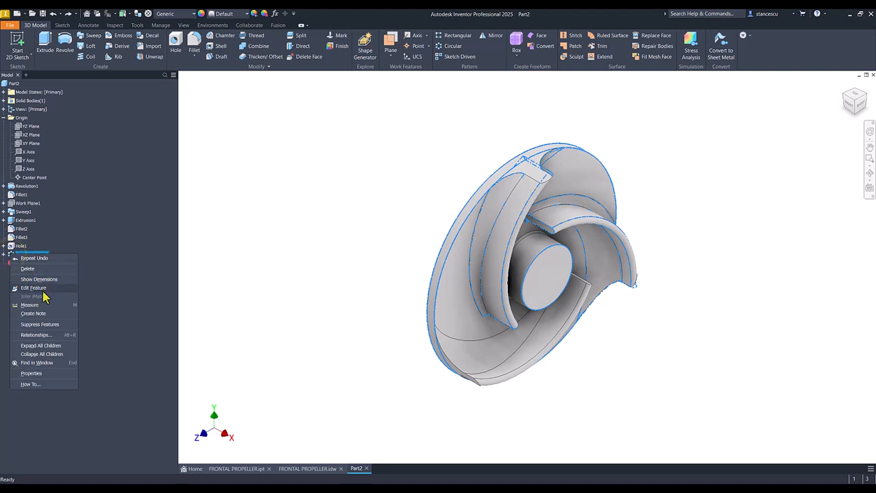
click(28, 269)
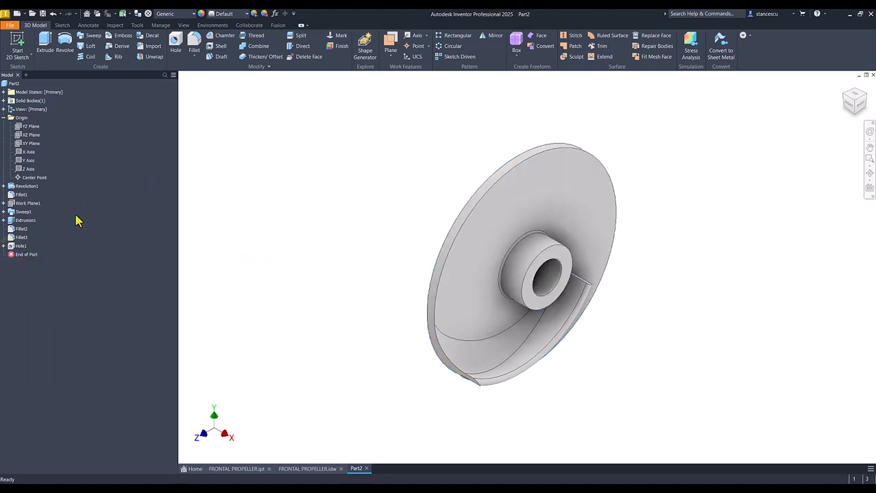
- Delete the hub's hole feature together with its consumed sketches and features
click(10, 245)
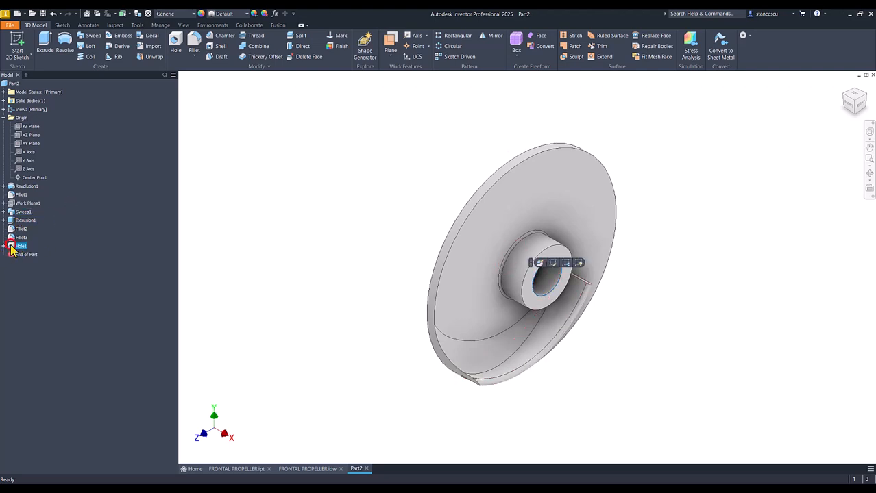
right_click(10, 246)
click(28, 270)
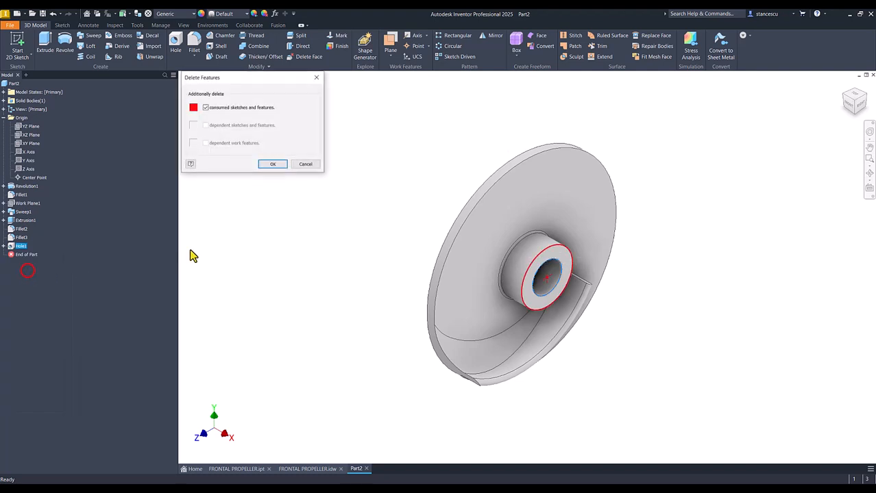
click(272, 166)
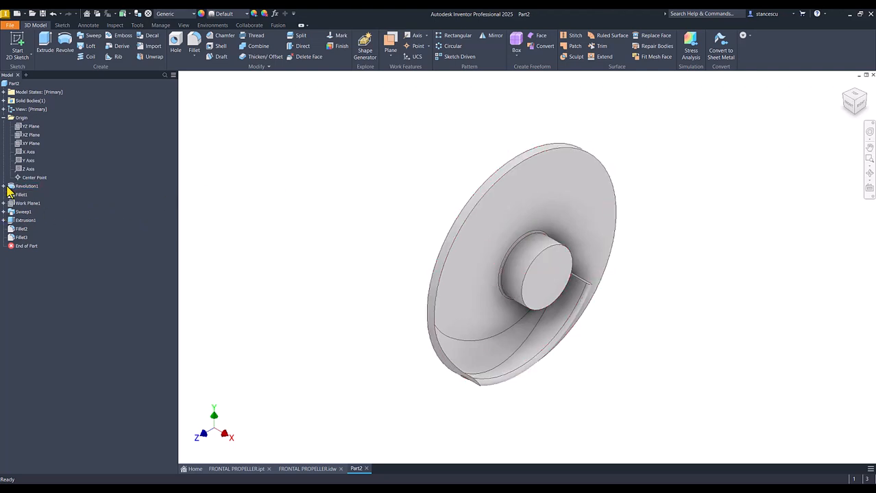
- In the revolution's sketch, draw a horizontal line across the hub profile from one end edge to the other, above the axis
click(5, 186)
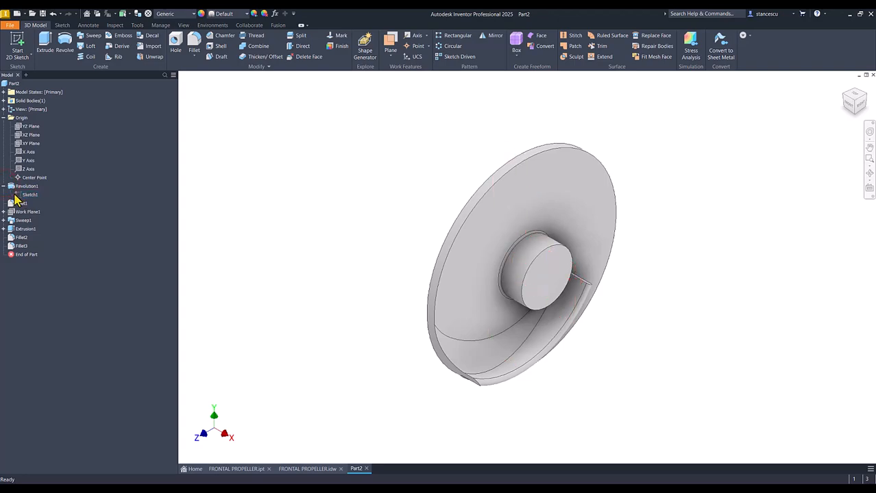
double_click(18, 196)
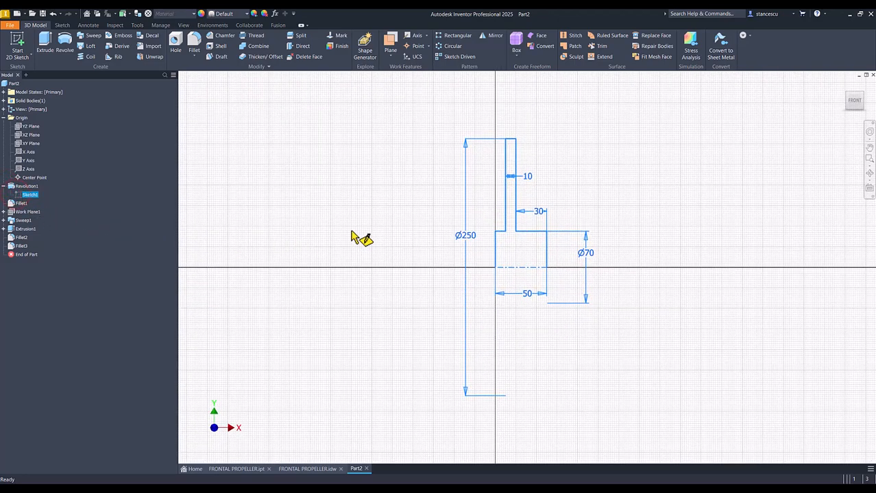
click(45, 42)
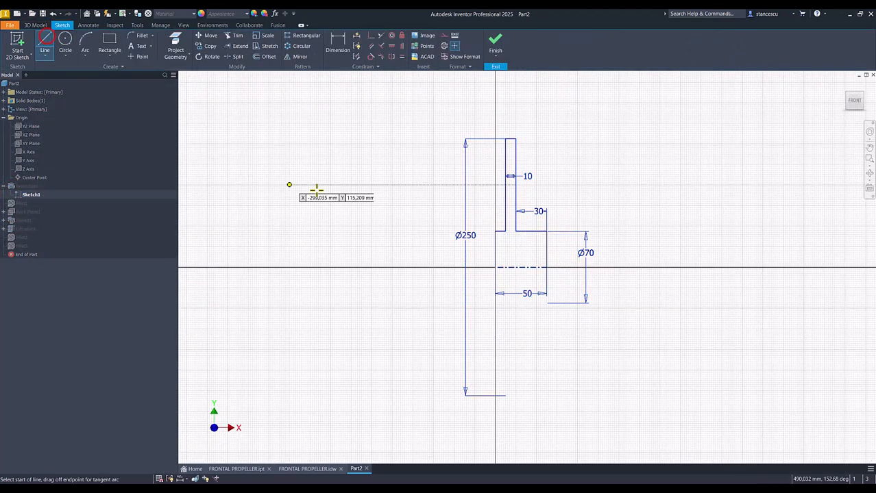
click(495, 240)
click(546, 241)
- Dimension the new bore line to the centerline as a 40 mm diameter and finish the sketch
click(340, 52)
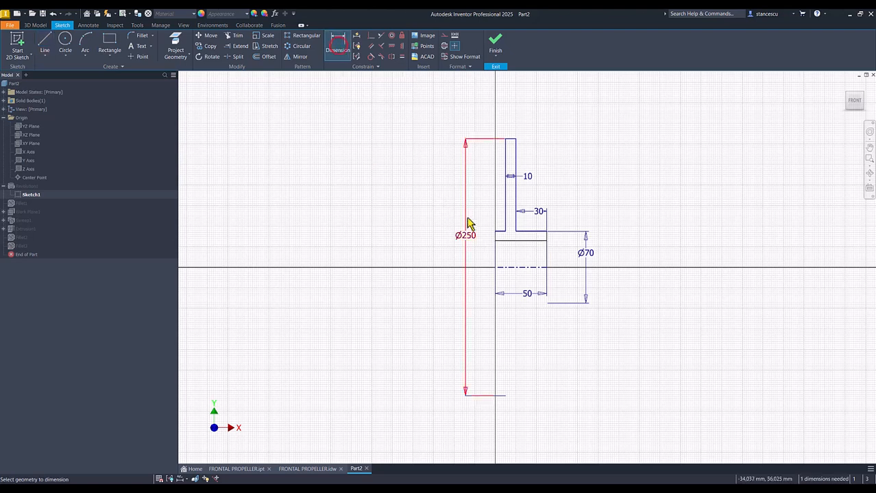
click(514, 241)
click(514, 267)
click(518, 263)
text(40)
key(Return)
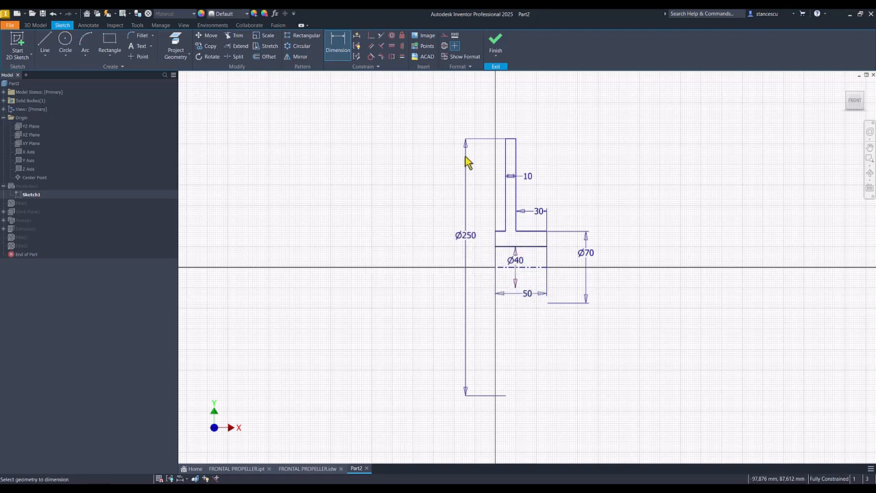
click(495, 45)
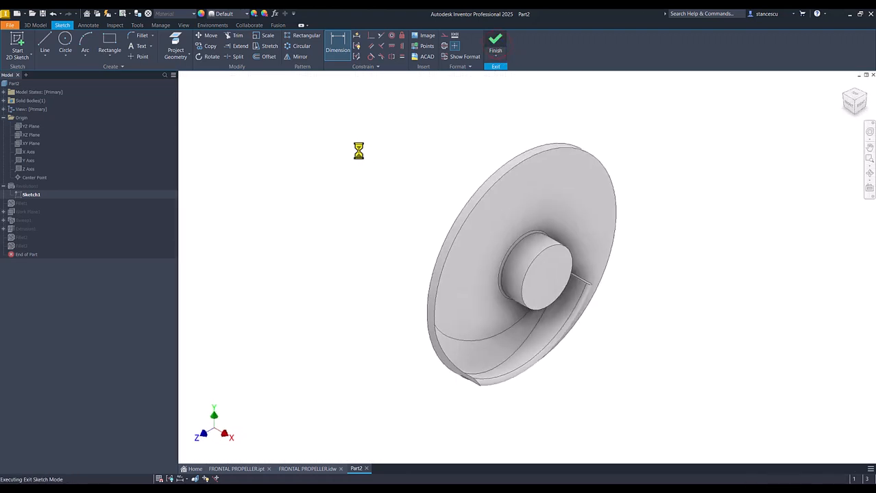
- Edit the revolution to remove the inner bore region from its profiles, leaving only the outer profile revolved
double_click(13, 189)
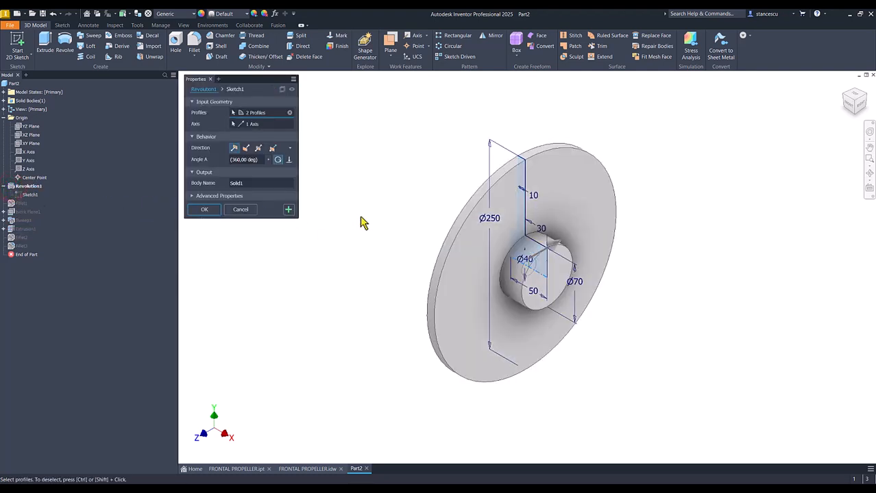
click(540, 270)
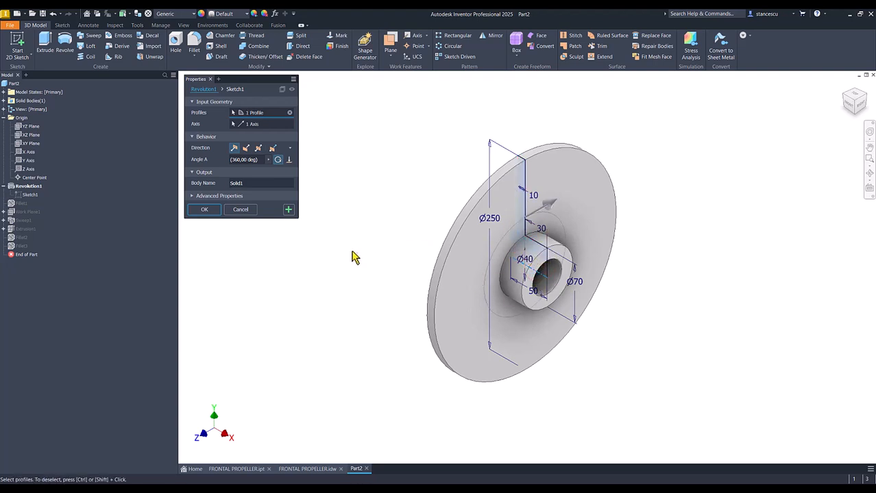
click(205, 211)
click(287, 193)
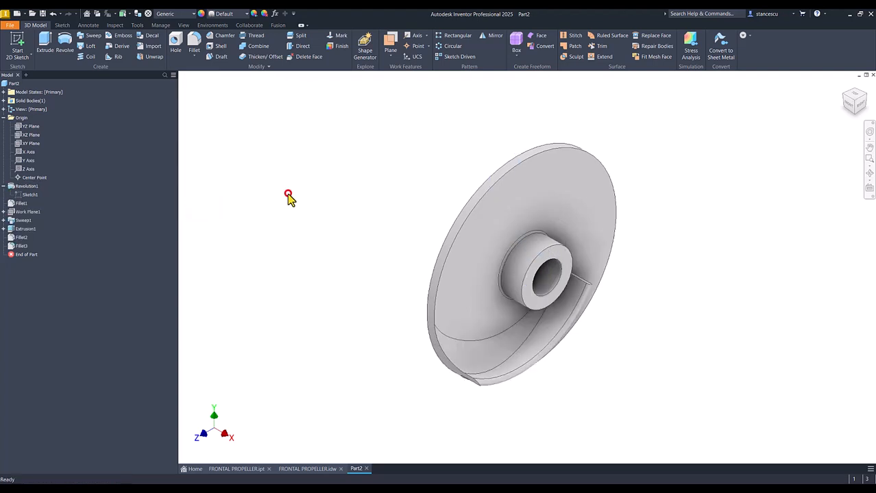
click(4, 186)
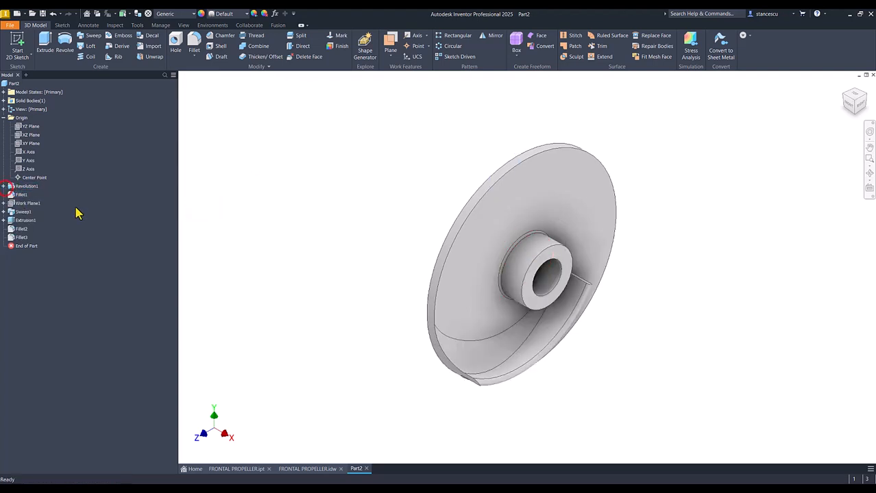
- Circular-pattern the revolution, blade sweep, tip cut and both variable fillets about the hub axis, with 3 occurrences over 360 degrees
click(450, 48)
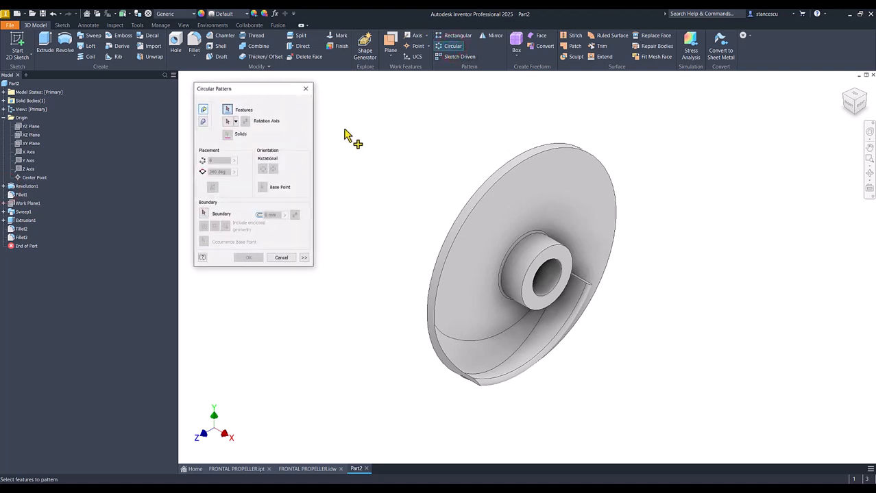
click(18, 237)
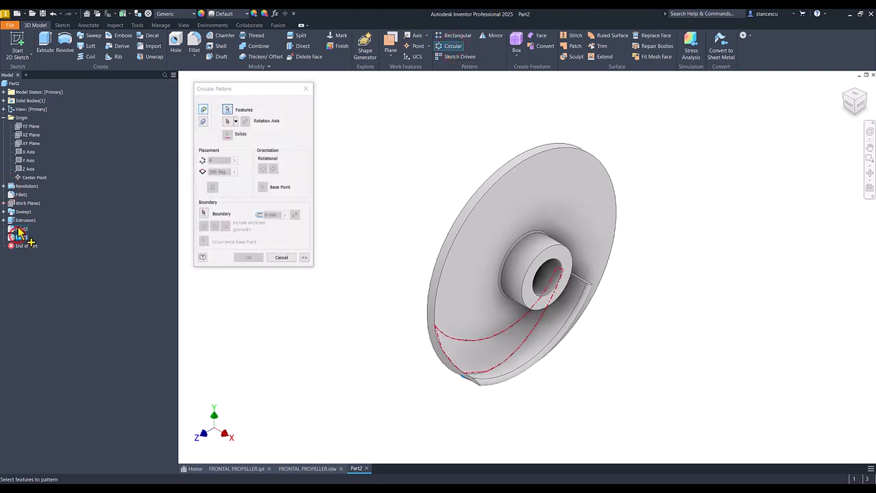
click(19, 229)
click(19, 220)
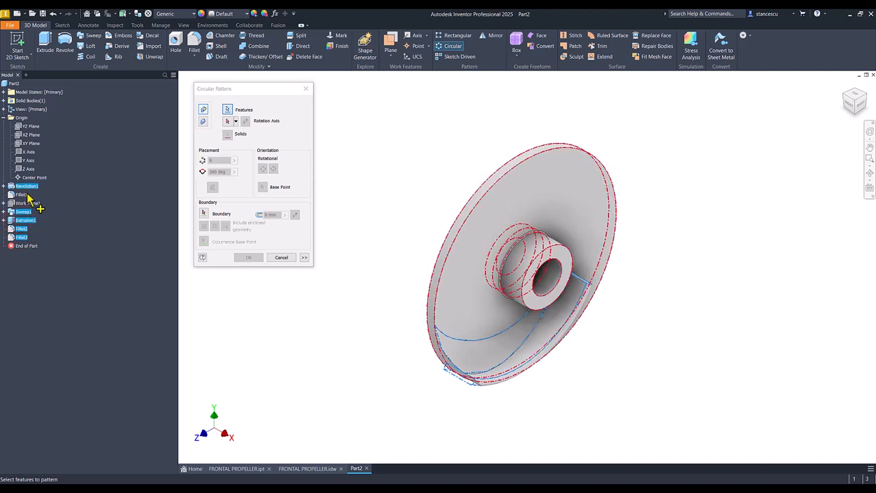
click(26, 191)
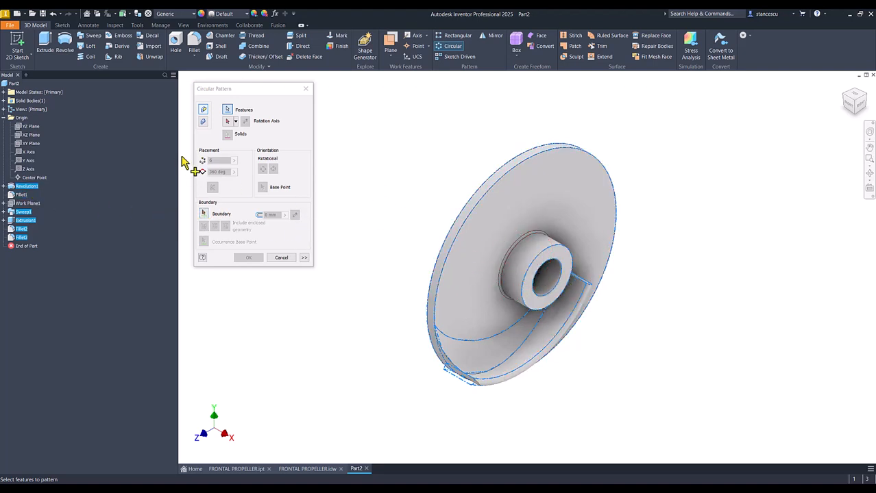
click(228, 120)
click(521, 266)
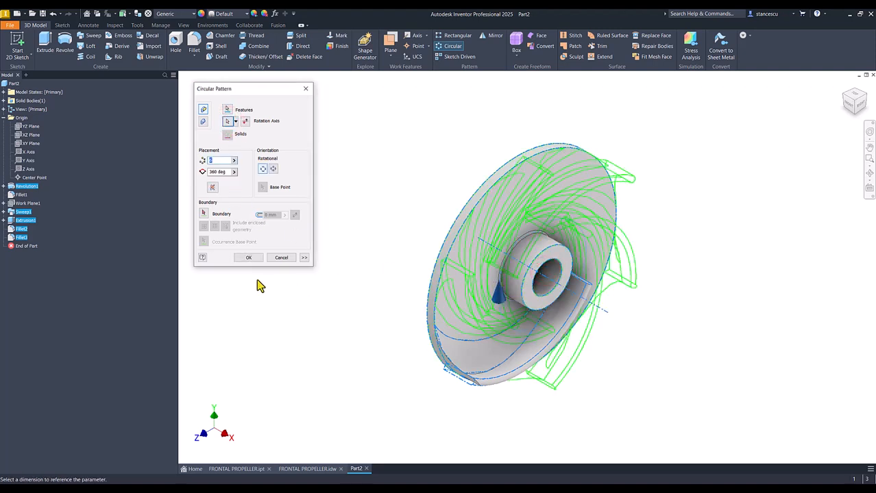
text(3)
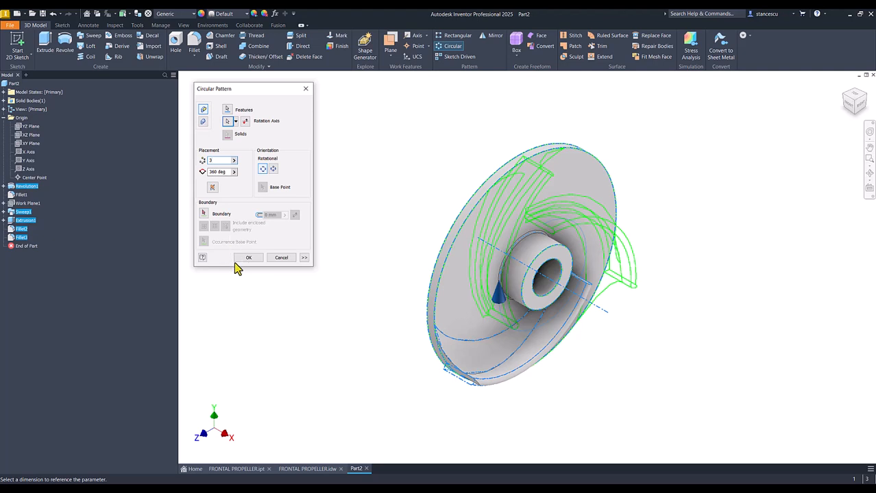
click(248, 257)
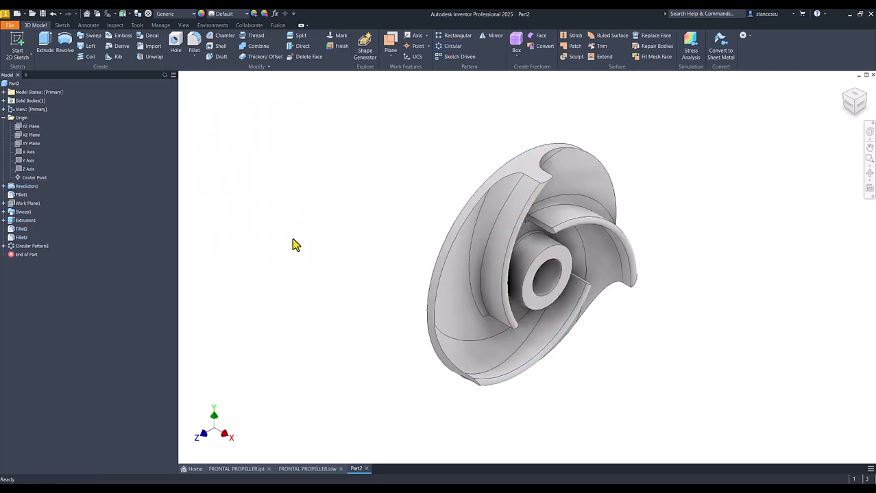
click(293, 241)
click(244, 140)
- Check the keyway dimensions at the bore in the FRONTAL PROPELLER.idw drawing and return to the part
click(318, 469)
click(455, 305)
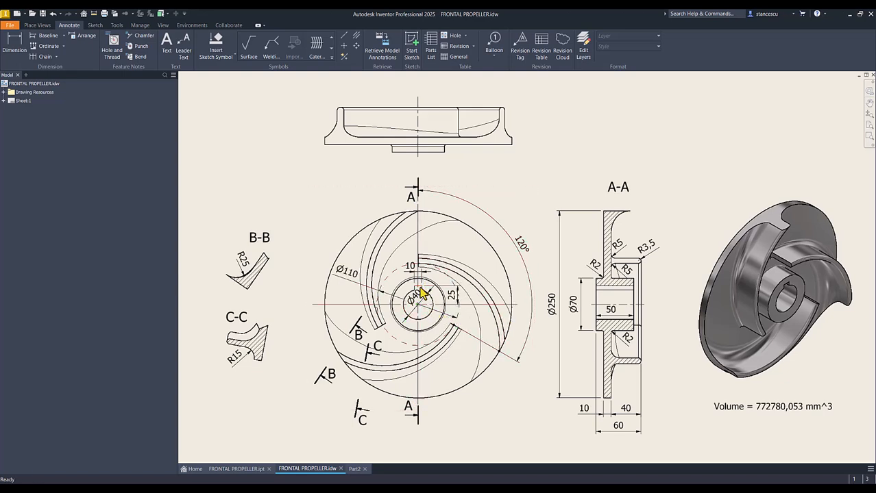
click(411, 297)
click(326, 444)
click(355, 470)
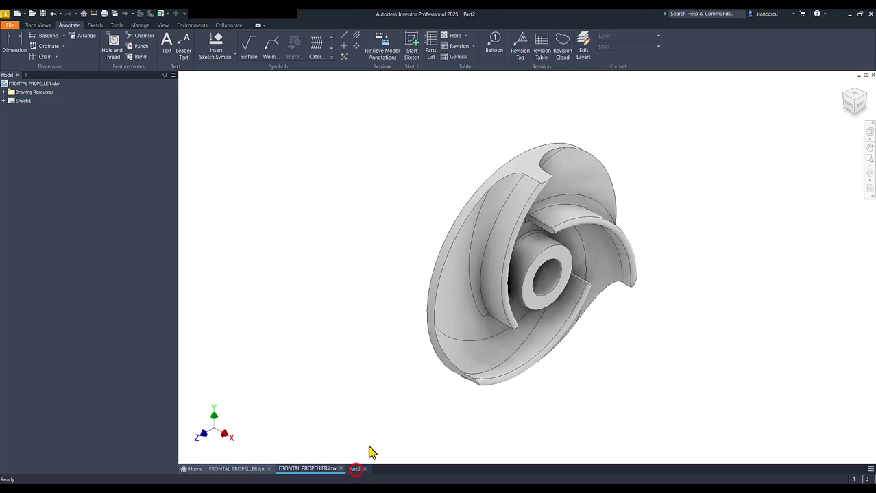
- Start a sketch on the hub's front face and draw a 10 by 25 mm upright rectangle over the upper part of the bore
click(567, 259)
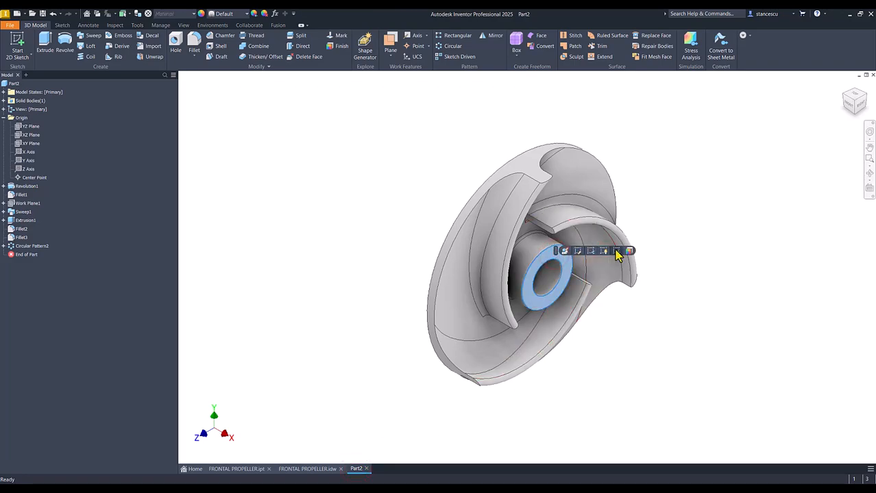
click(616, 251)
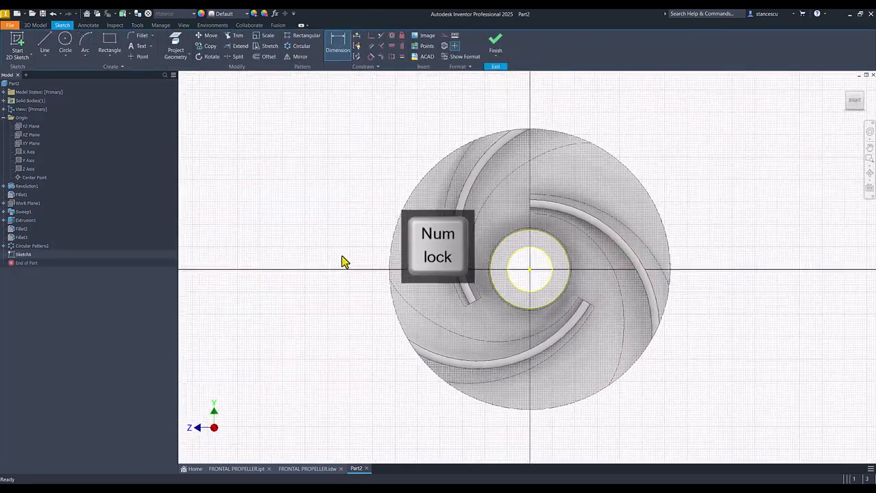
click(109, 45)
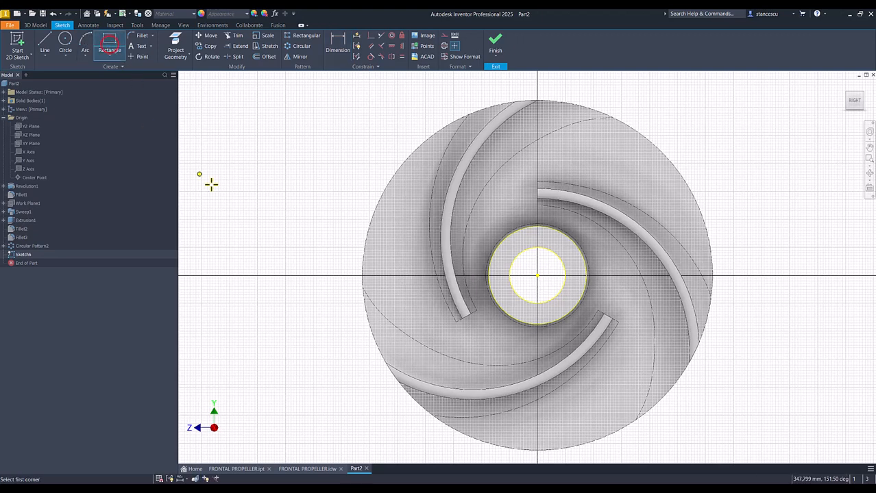
click(524, 232)
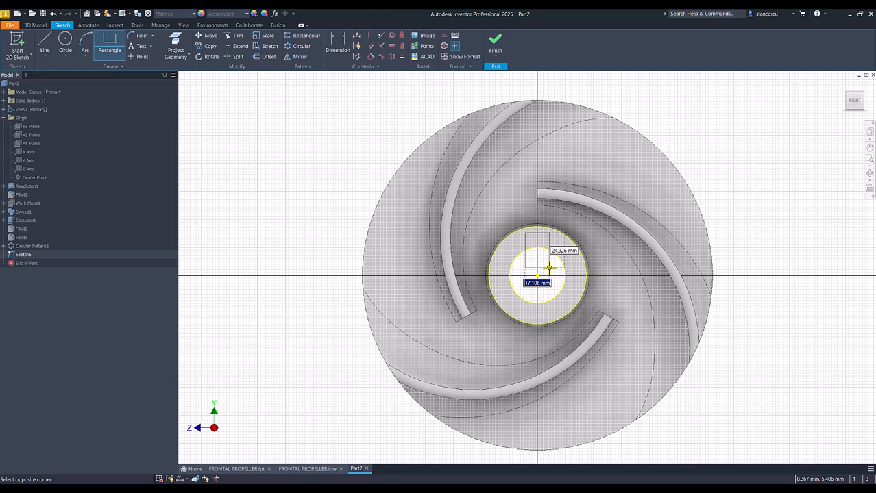
text(10)
key(Tab)
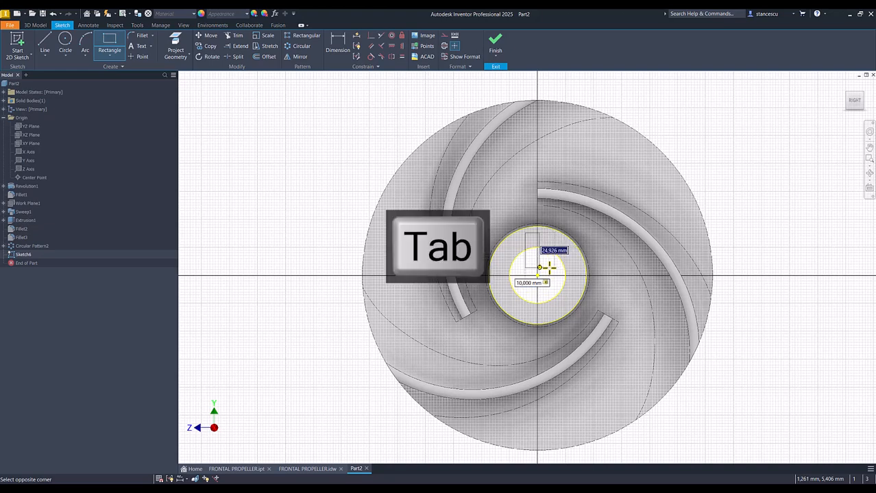
text(25)
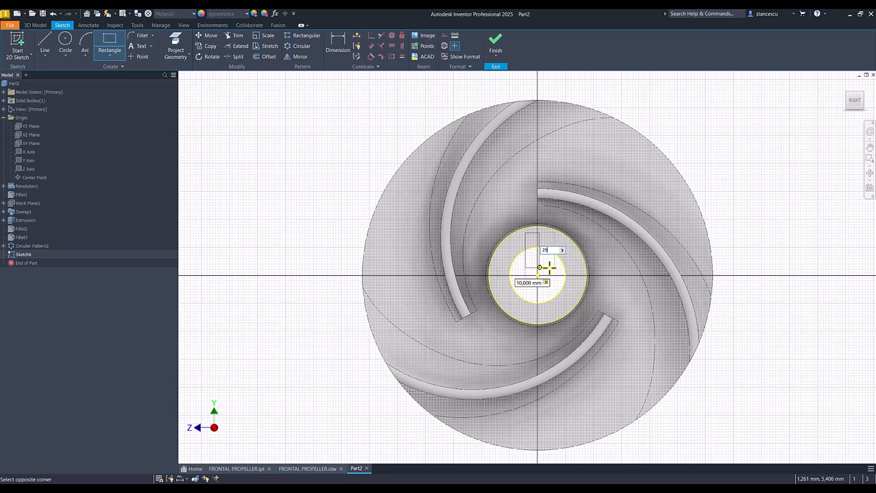
key(Return)
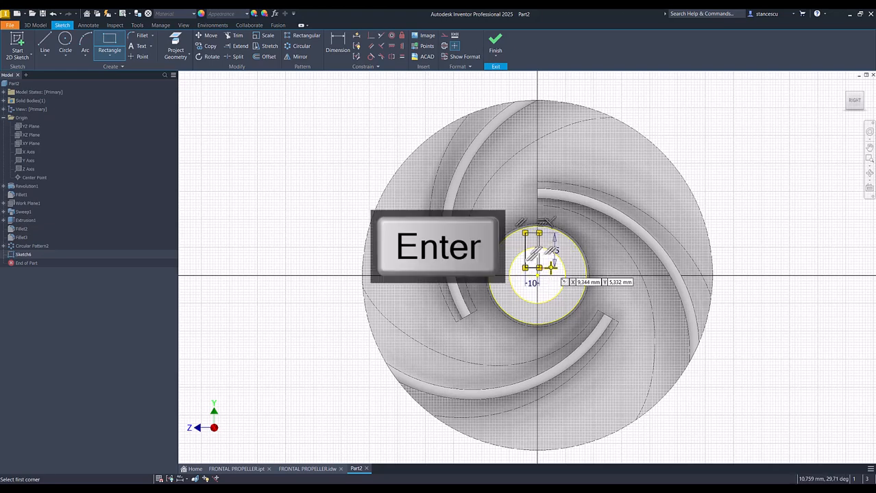
- Constrain the midpoint of the rectangle's lower edge coincident with the bore's center point and finish the sketch
click(370, 35)
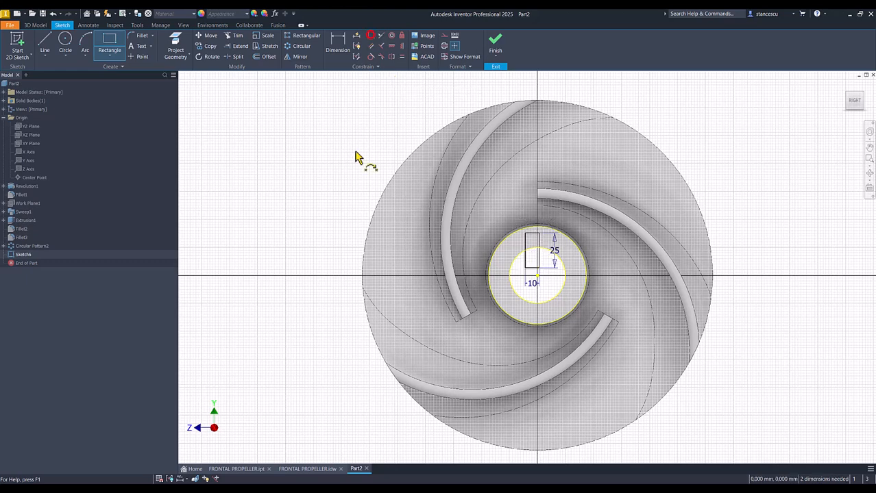
click(533, 267)
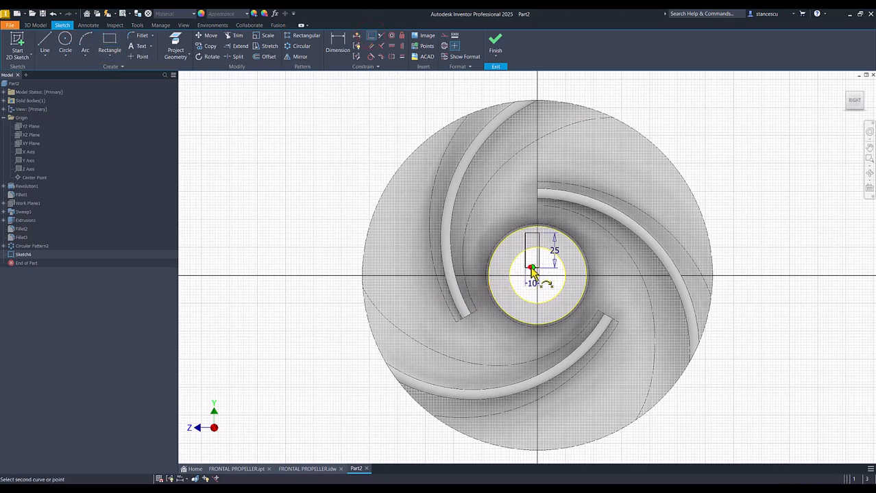
click(538, 276)
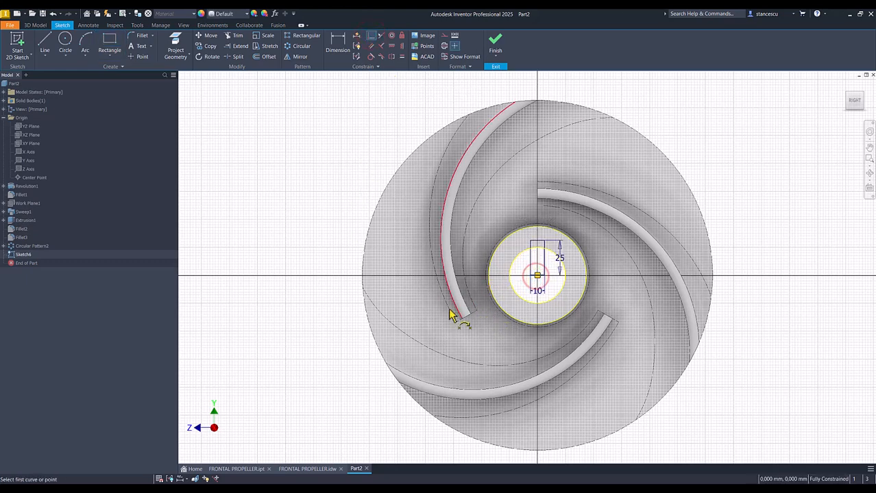
click(496, 44)
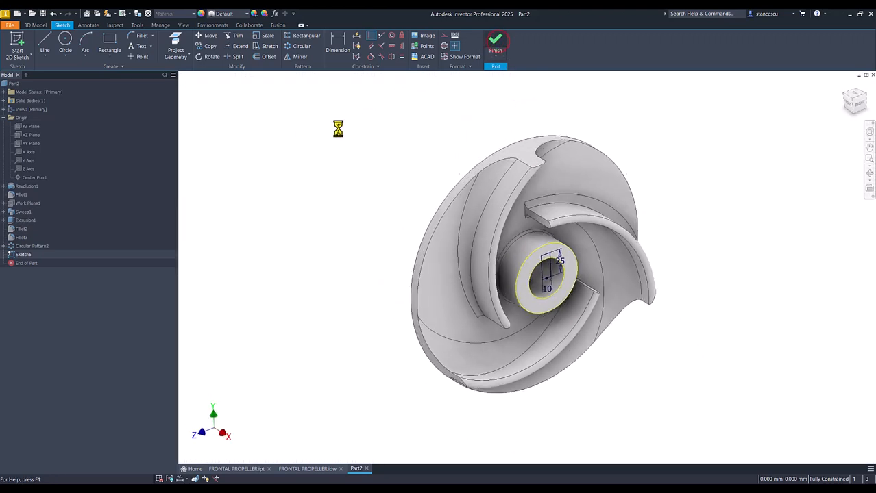
- Extrude both rectangle profiles as a Through All cut to form the keyway in the hub
click(44, 43)
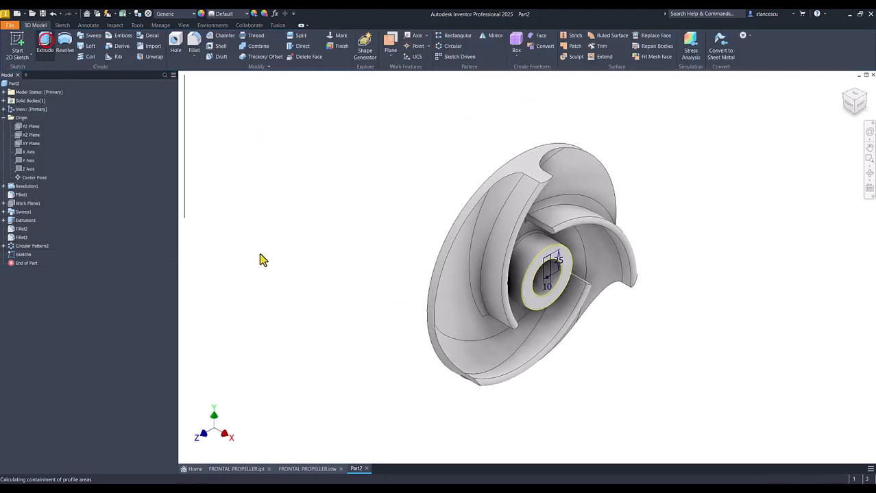
click(547, 277)
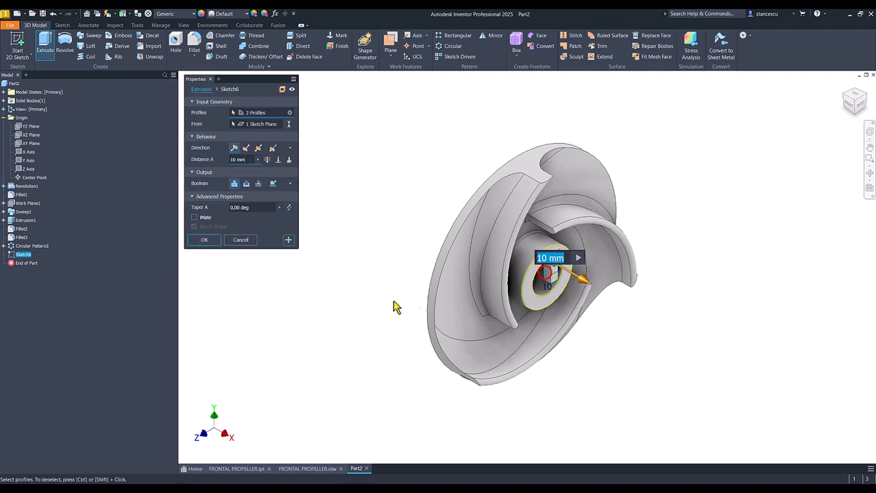
click(246, 184)
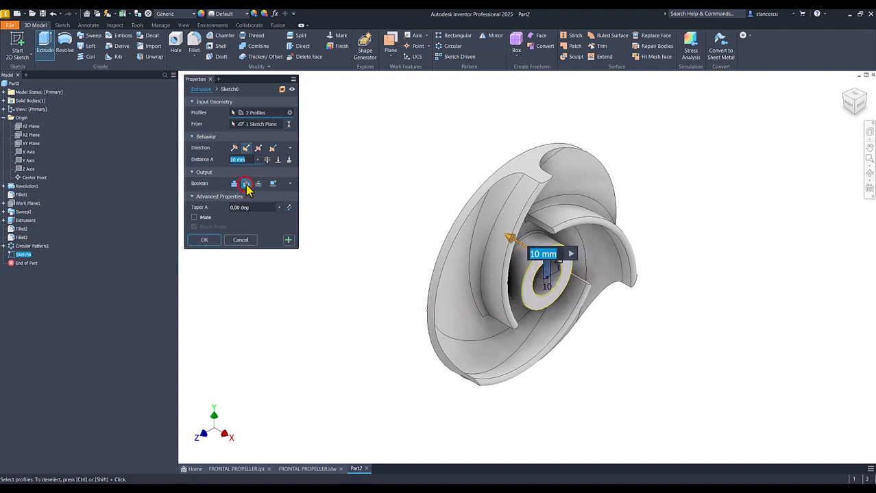
click(267, 159)
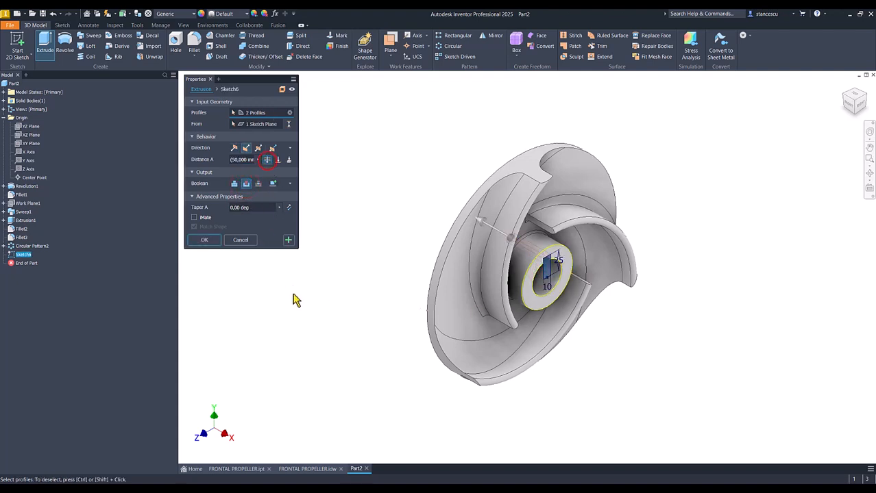
click(207, 239)
key(F6)
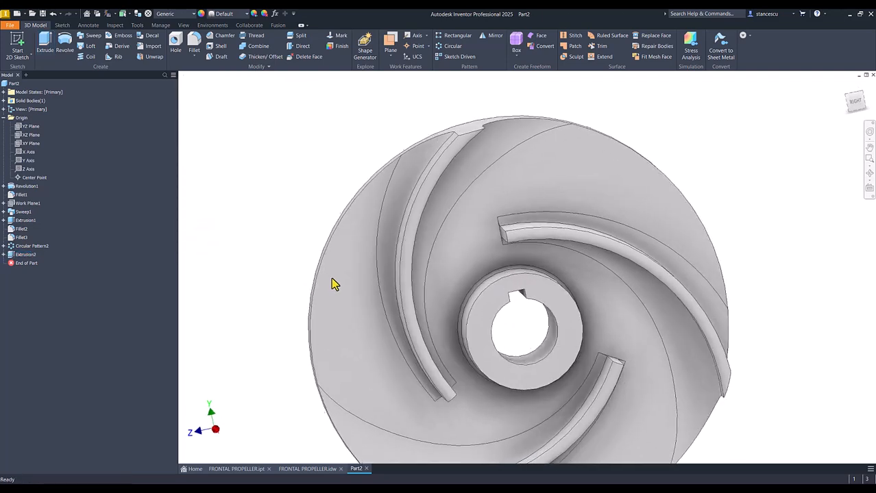
key(F6)
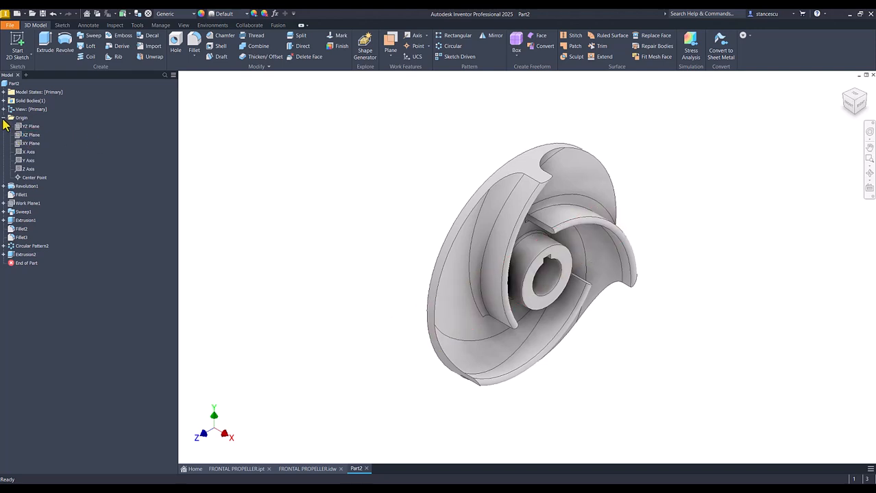
- Update the part's physical properties in iProperties and copy its volume value
click(4, 118)
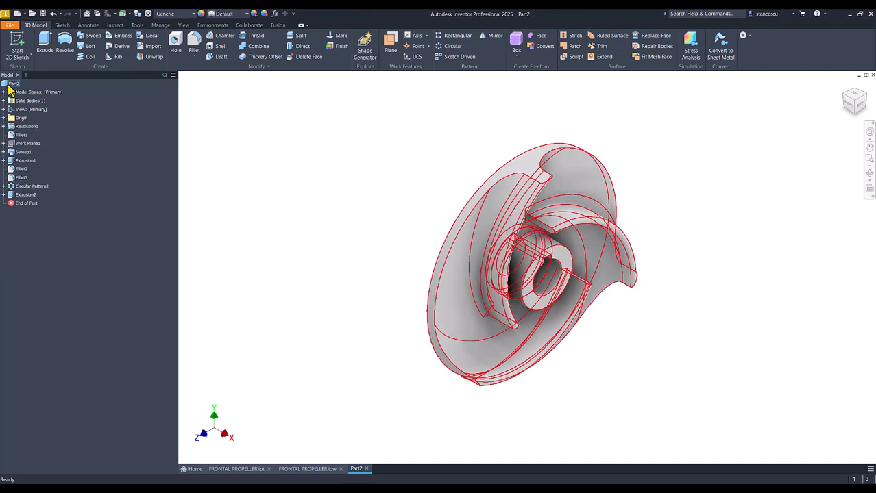
right_click(9, 86)
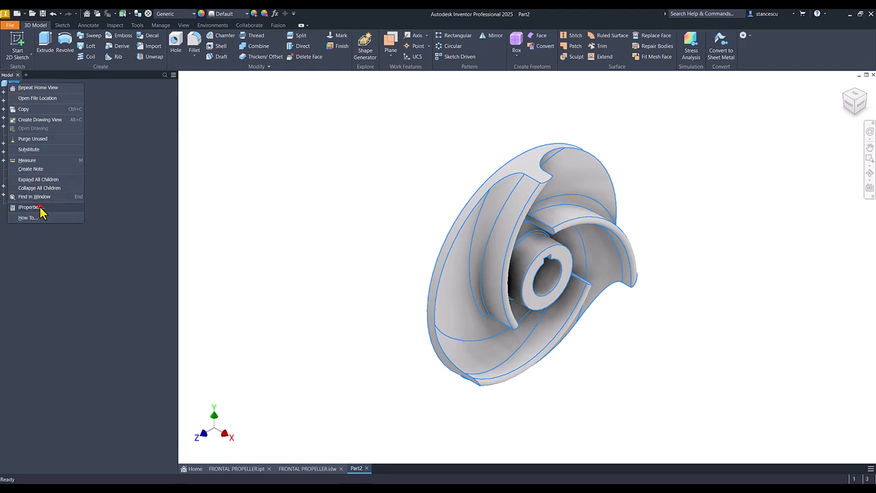
click(40, 209)
click(463, 131)
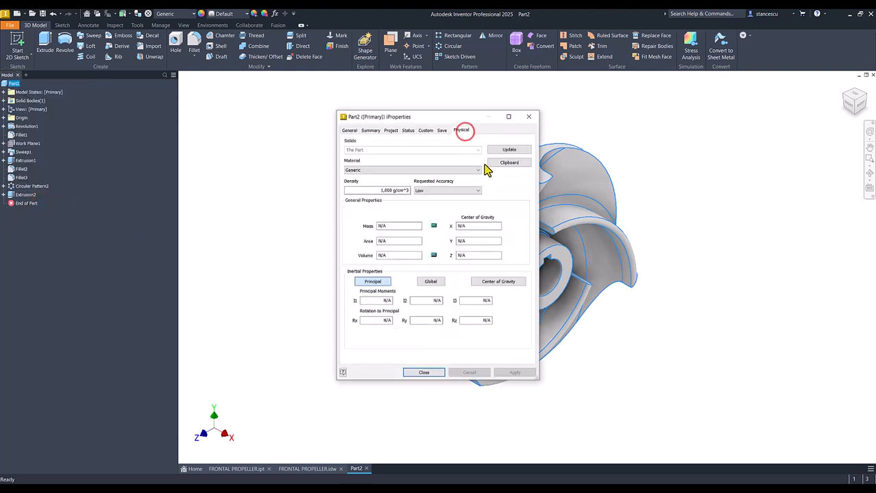
click(506, 150)
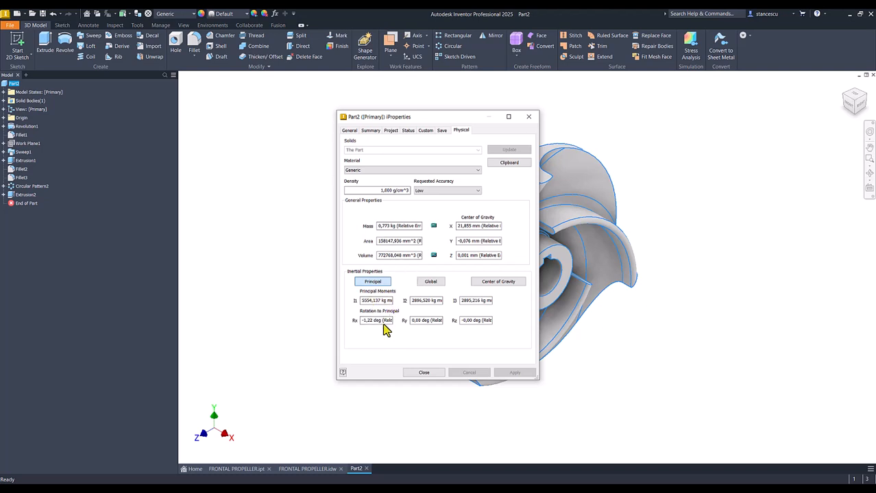
double_click(416, 256)
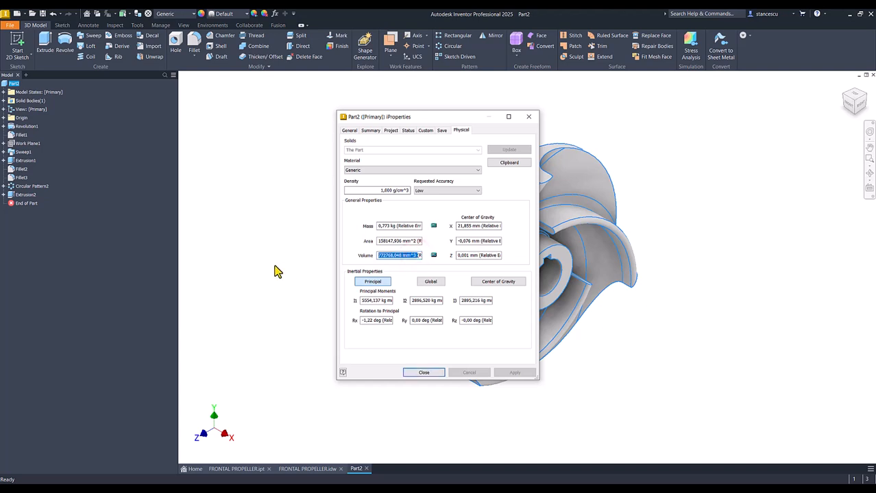
key(ctrl+c)
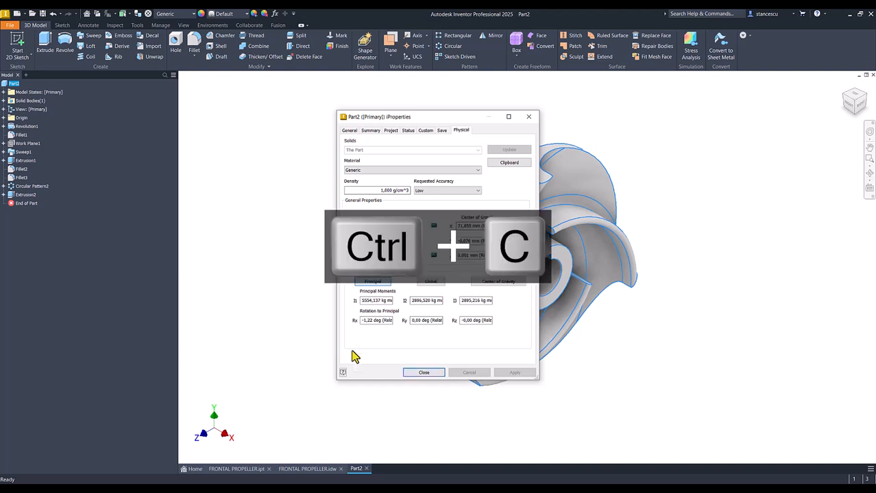
click(429, 372)
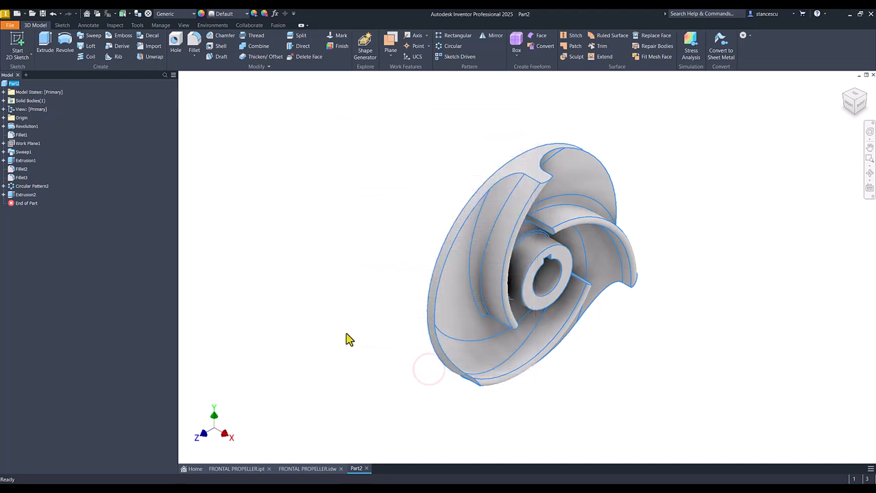
- In the FRONTAL PROPELLER.idw drawing, replace the volume note's value with the copied 772768,048 mm^3, keeping it on one line
click(308, 469)
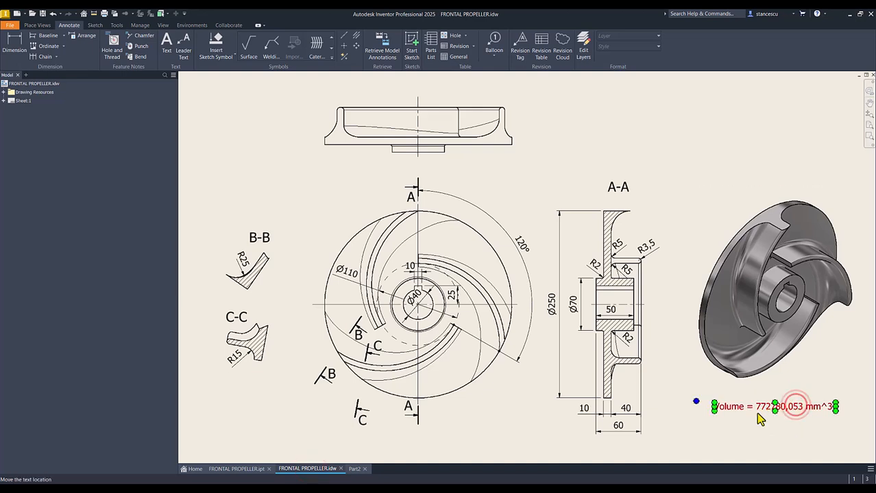
double_click(795, 407)
click(600, 326)
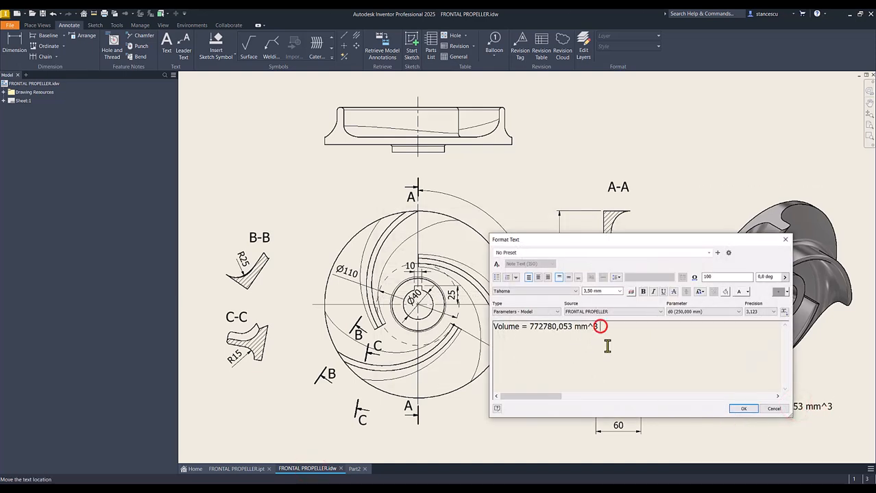
key(Return)
key(ctrl+v)
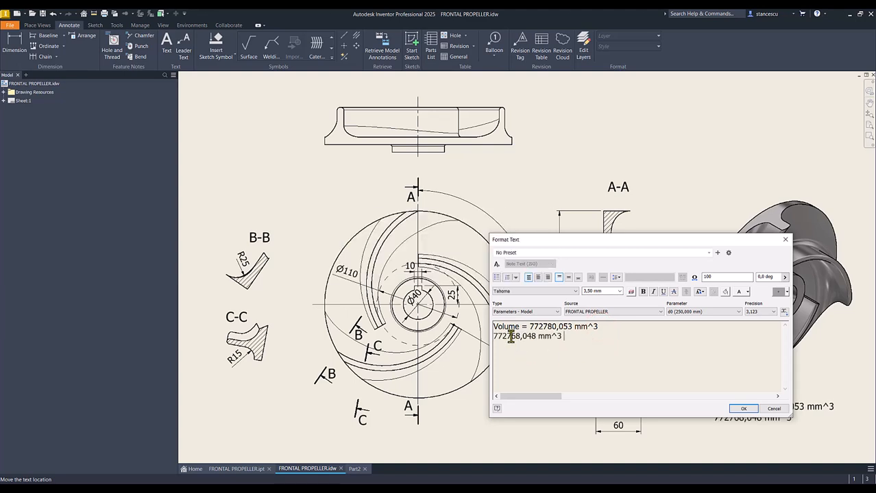
drag(511, 336, 556, 327)
click(529, 327)
key(shift+End)
key(Delete)
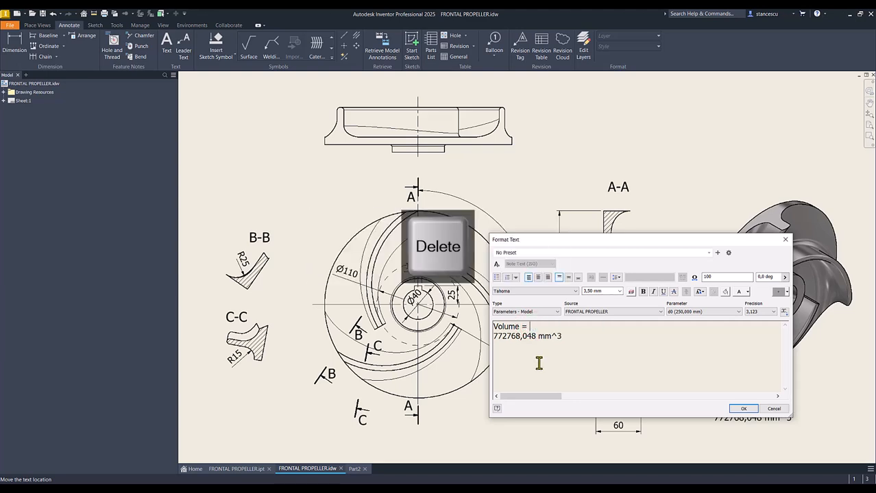
key(Delete)
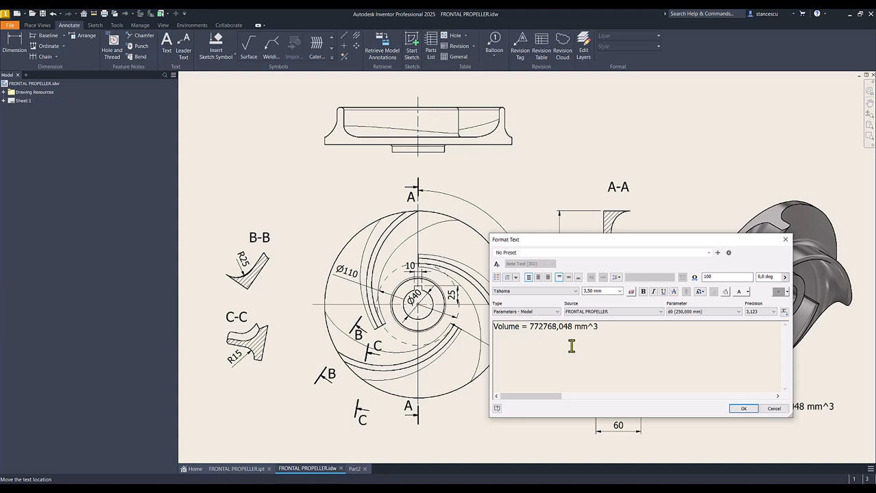
click(744, 409)
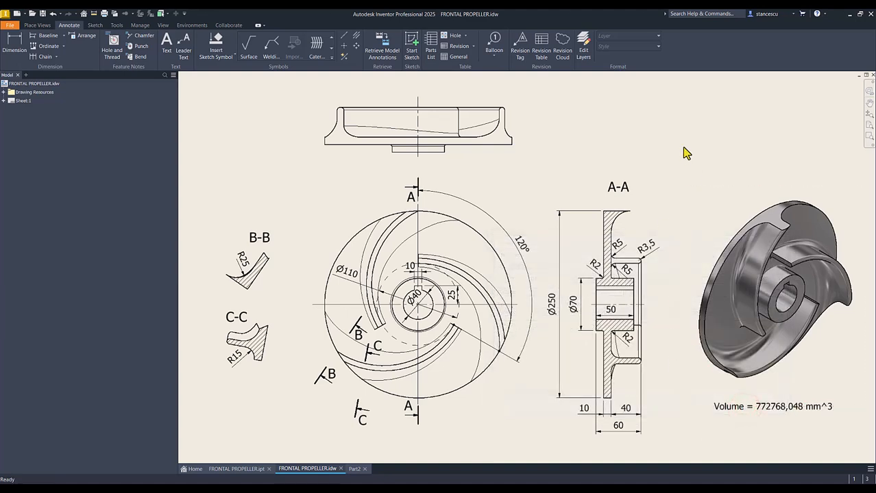
- Return to Part2 and assign the material Steel, Carbon to it
click(355, 469)
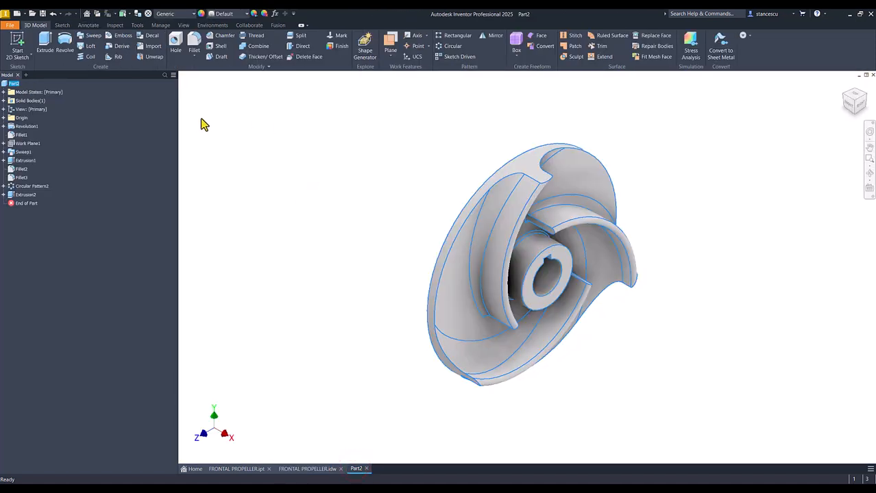
click(171, 15)
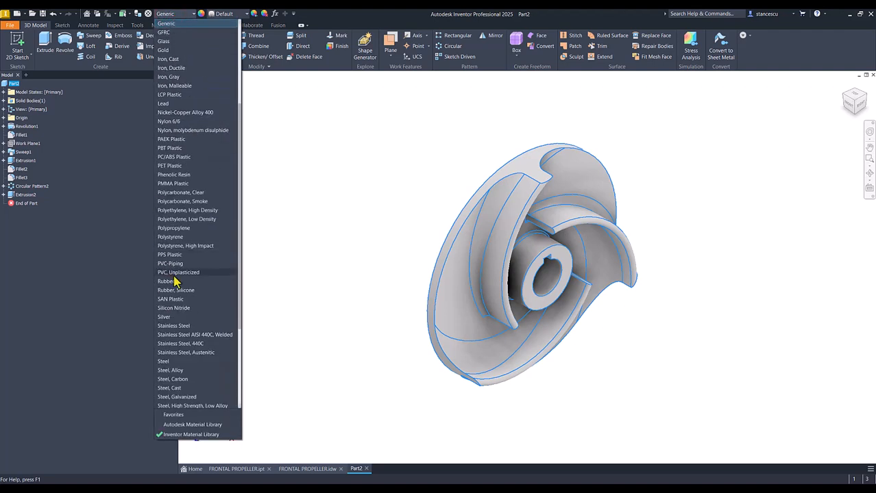
scroll(175, 281, down, 2)
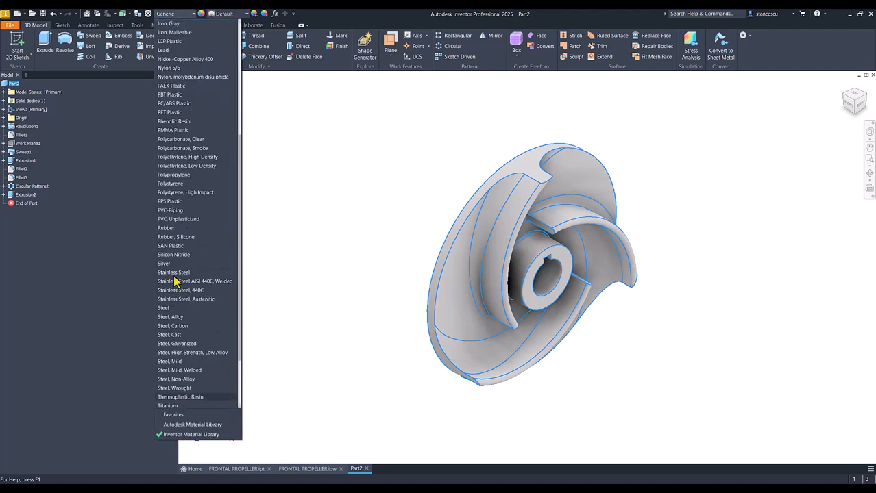
click(179, 325)
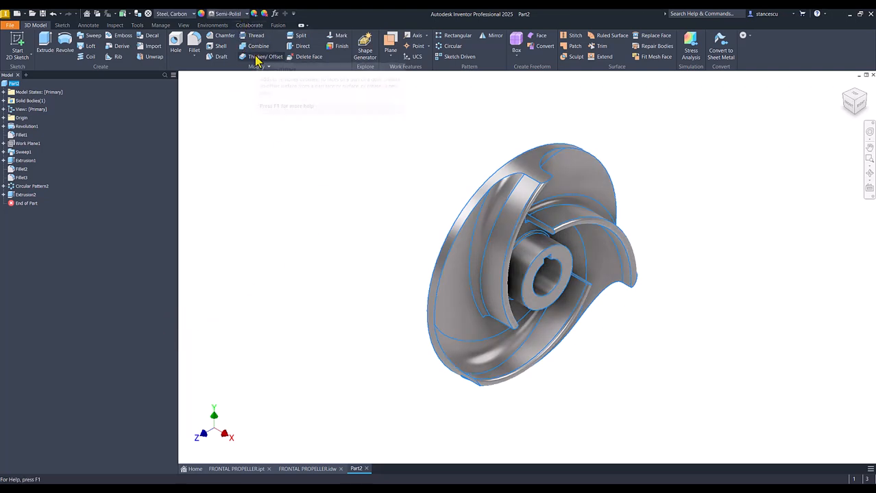
- Set the view's lighting style to Default Lights and deselect the part
click(183, 25)
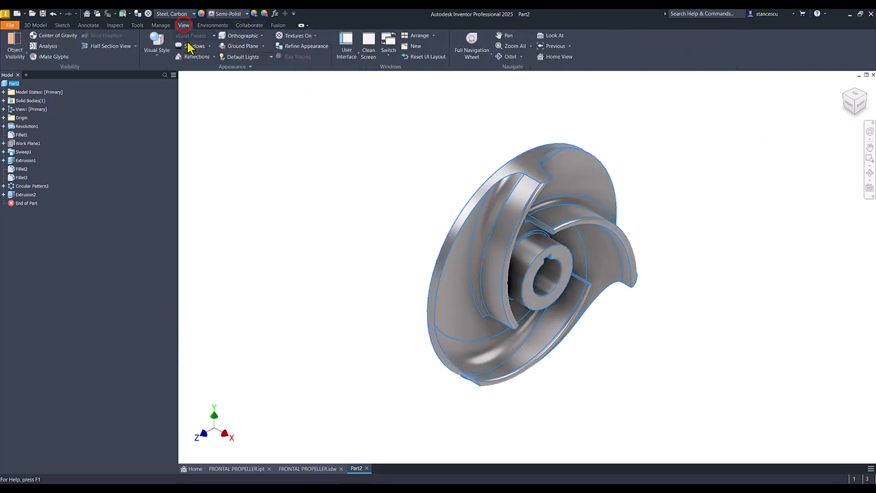
click(231, 60)
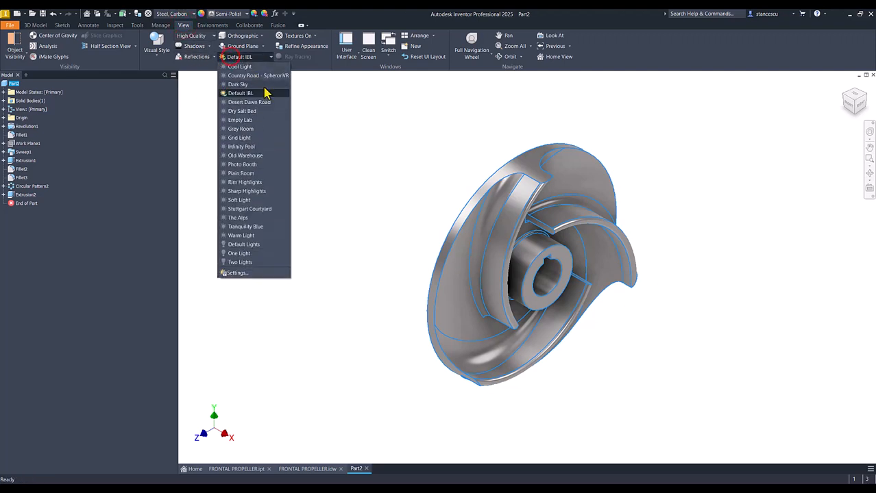
click(251, 243)
click(320, 245)
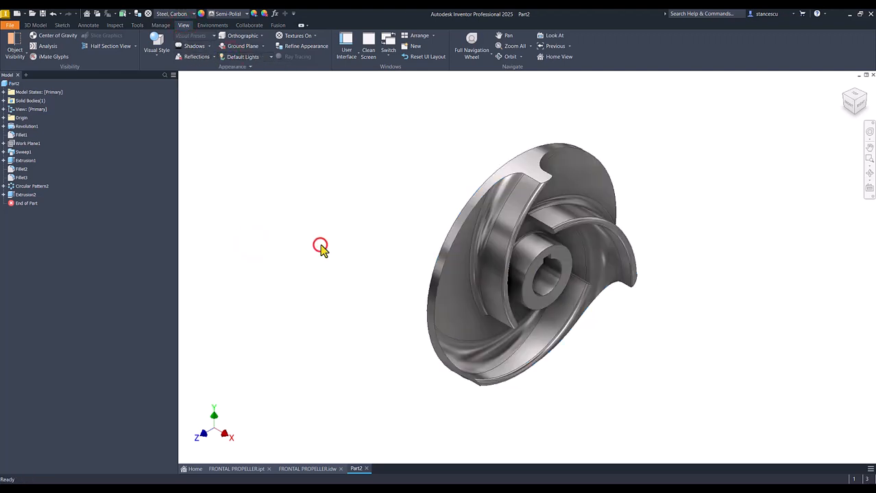
- Compare the finished Part2 with the reference part FRONTAL PROPELLER.ipt by alternating between the two documents
click(233, 472)
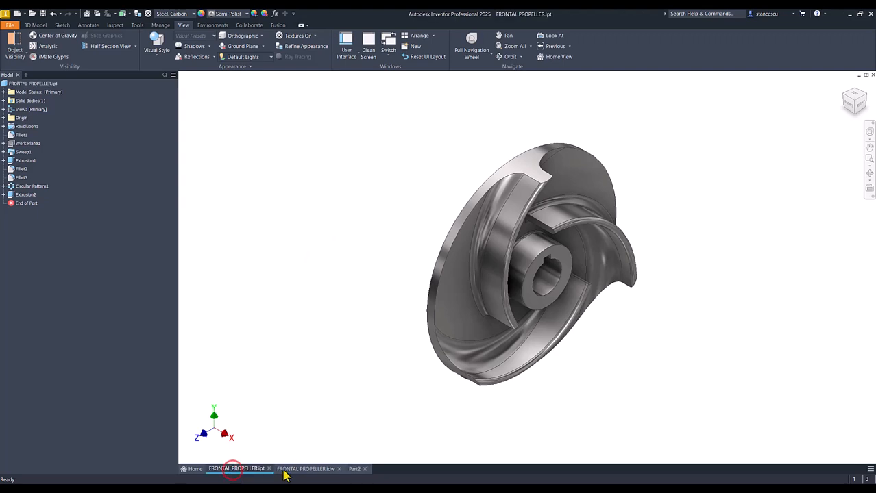
click(355, 470)
click(235, 470)
click(355, 470)
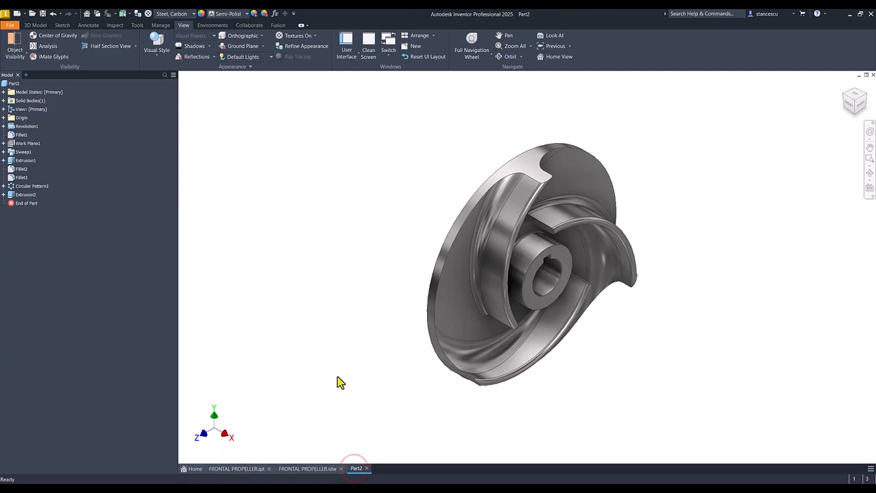